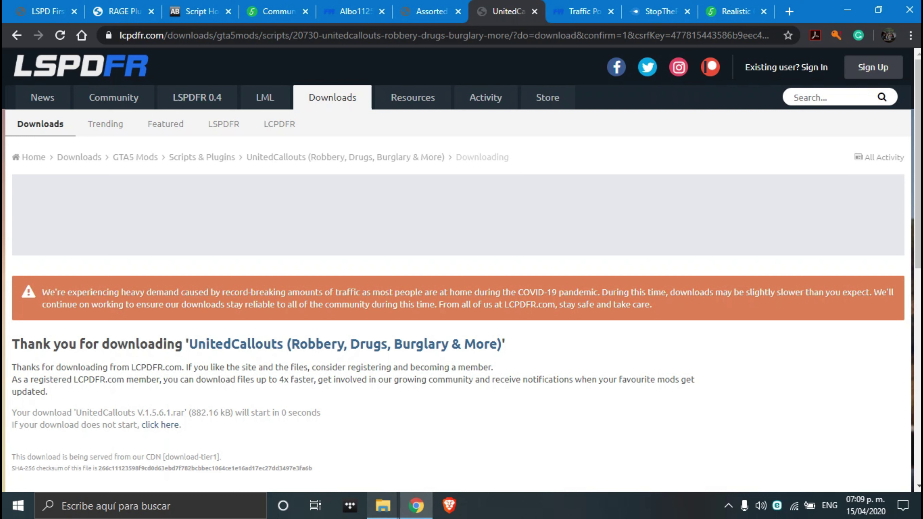
Step: Switch to the common folder in File Explorer, open Grand Theft Auto V and look through its files
mouse_move(382, 506)
click(342, 436)
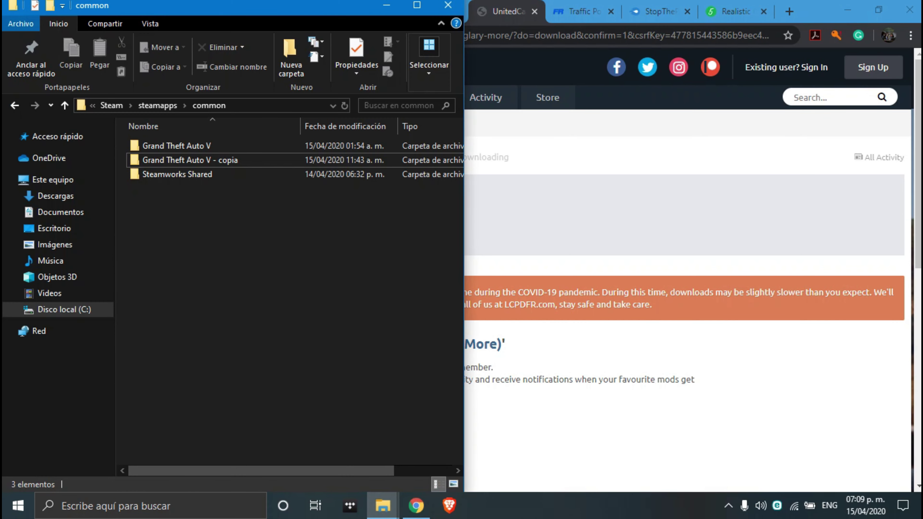
double_click(176, 146)
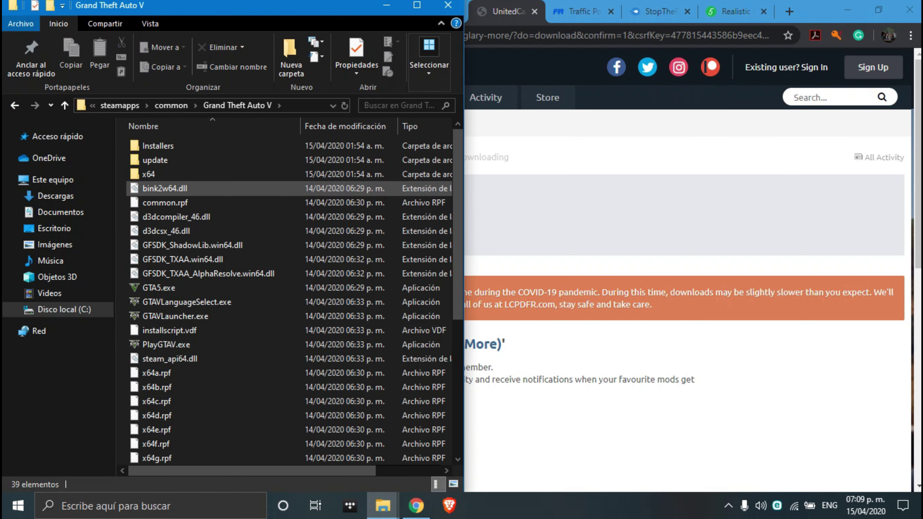
scroll(254, 245, down, 5)
scroll(254, 244, up, 5)
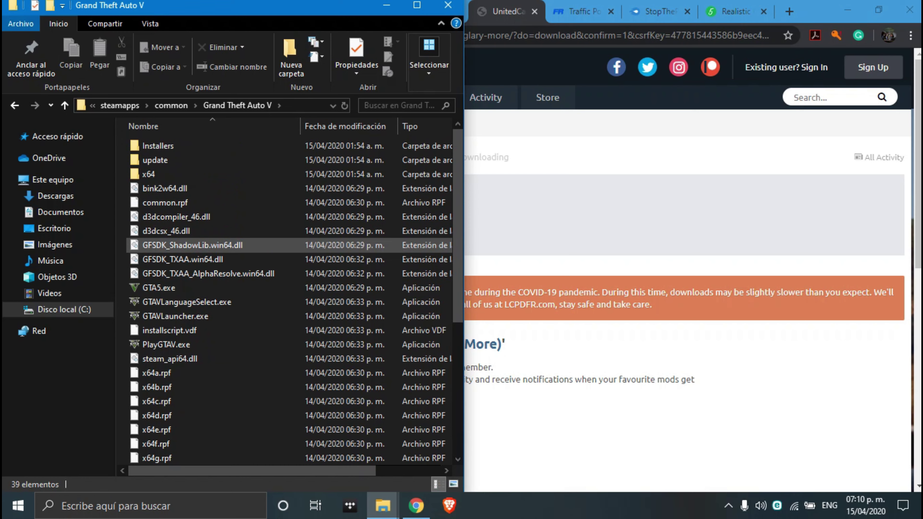
scroll(178, 219, down, 5)
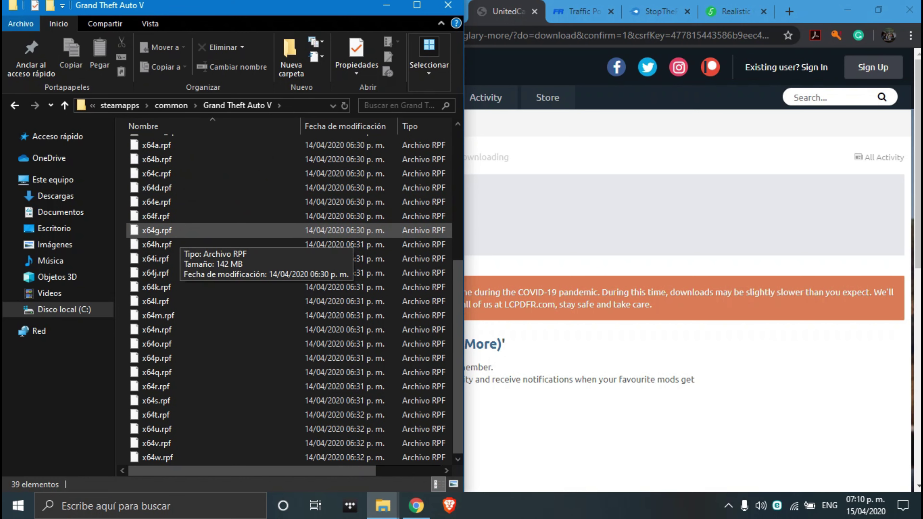
scroll(179, 234, up, 5)
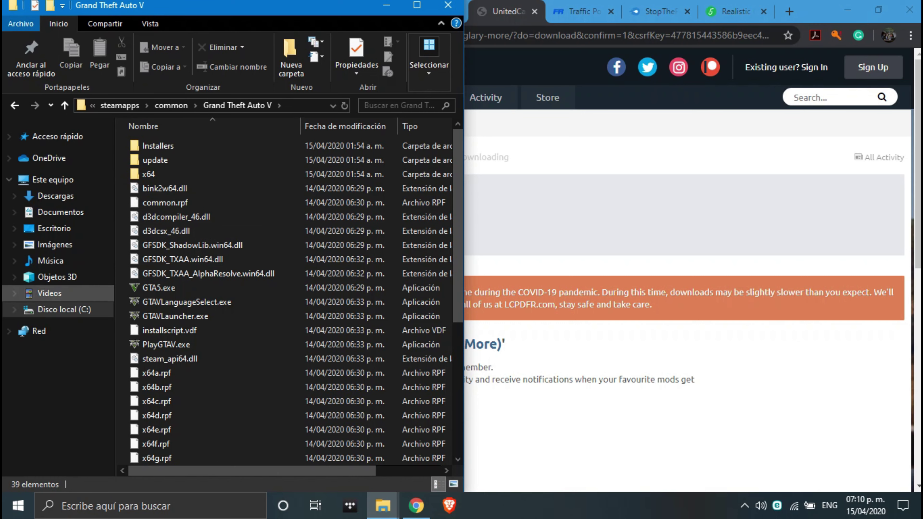
Step: Navigate from Este equipo through Disco local (C:), Archivos de programa (x86), Steam and steamapps to the common folder
click(53, 180)
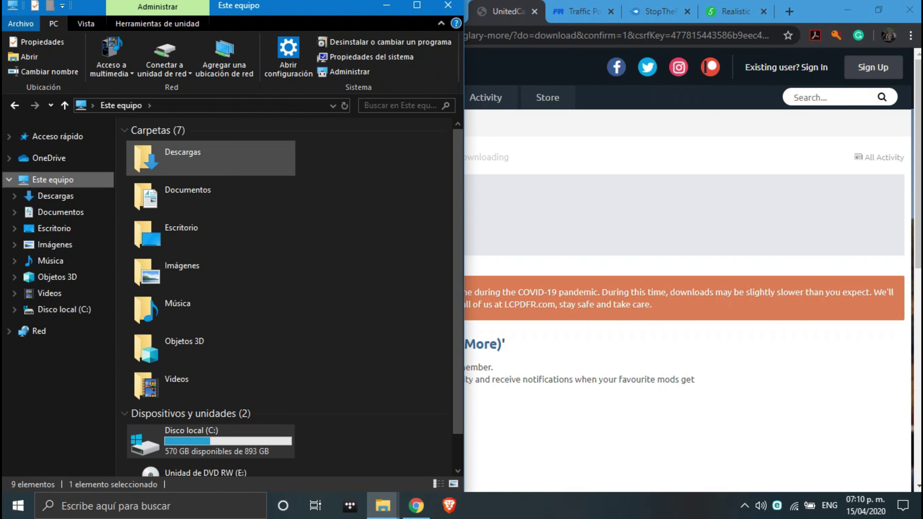
click(64, 310)
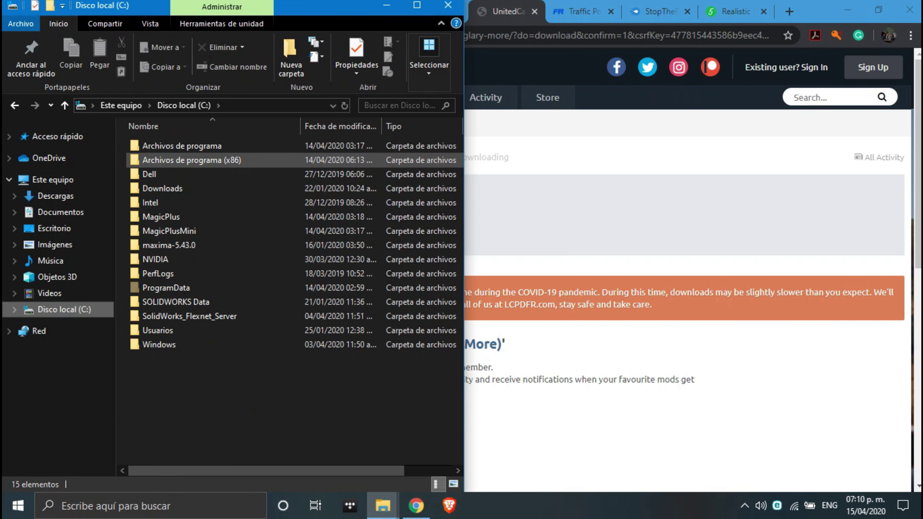
double_click(191, 160)
scroll(175, 375, down, 6)
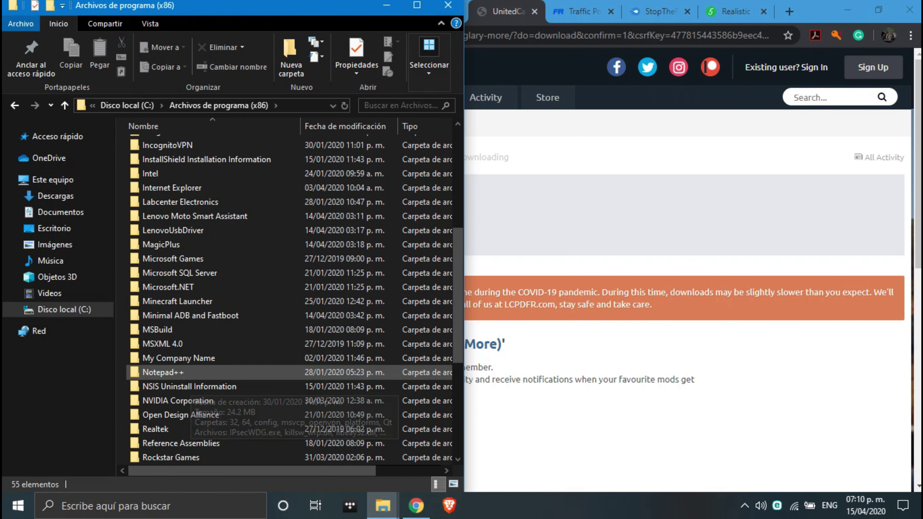
scroll(174, 375, down, 2)
click(167, 400)
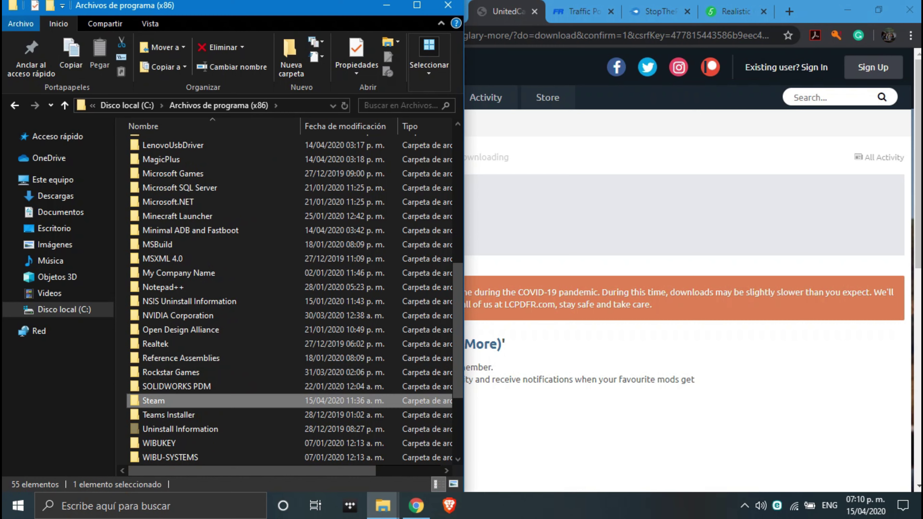
double_click(167, 400)
scroll(167, 372, down, 1)
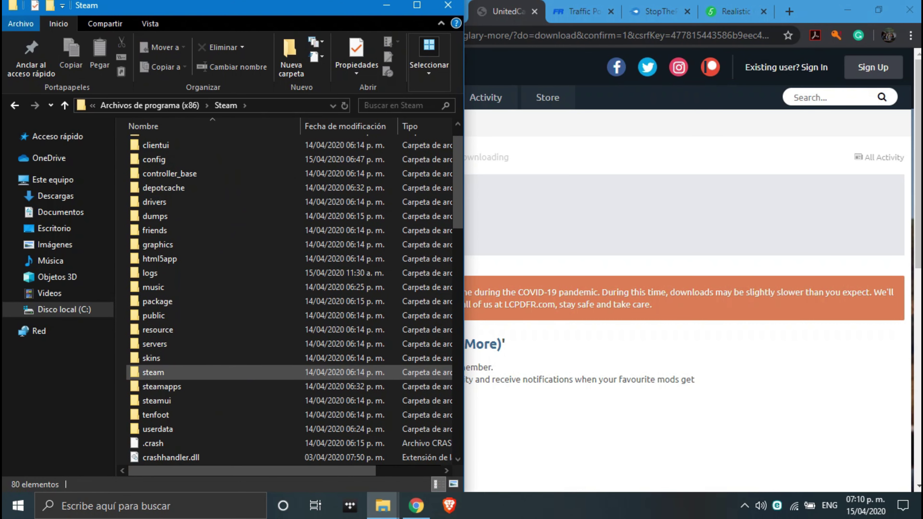
double_click(162, 387)
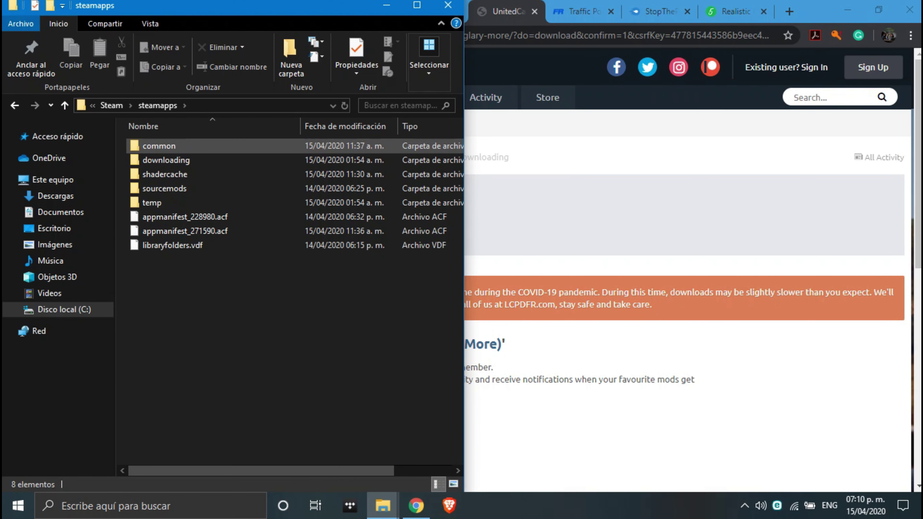
double_click(159, 145)
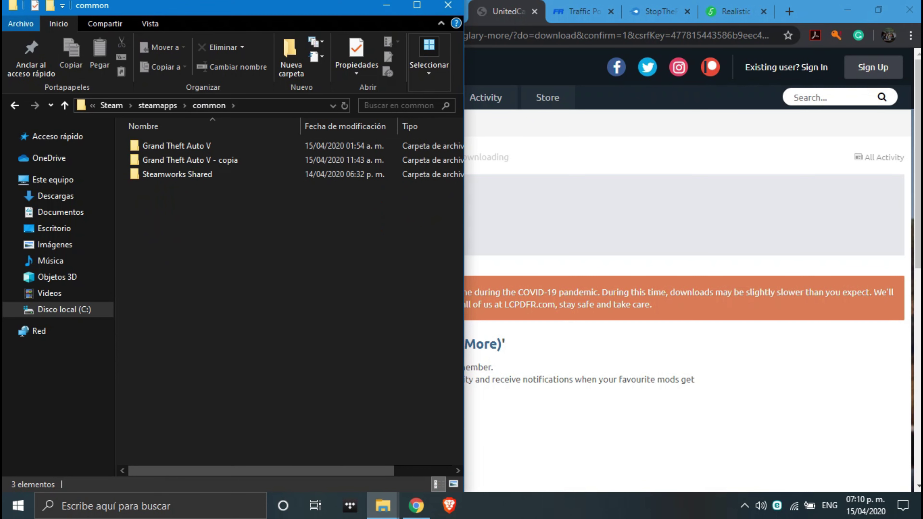
Step: Try to copy the Grand Theft Auto V folder and paste a duplicate of it in the common folder
click(176, 146)
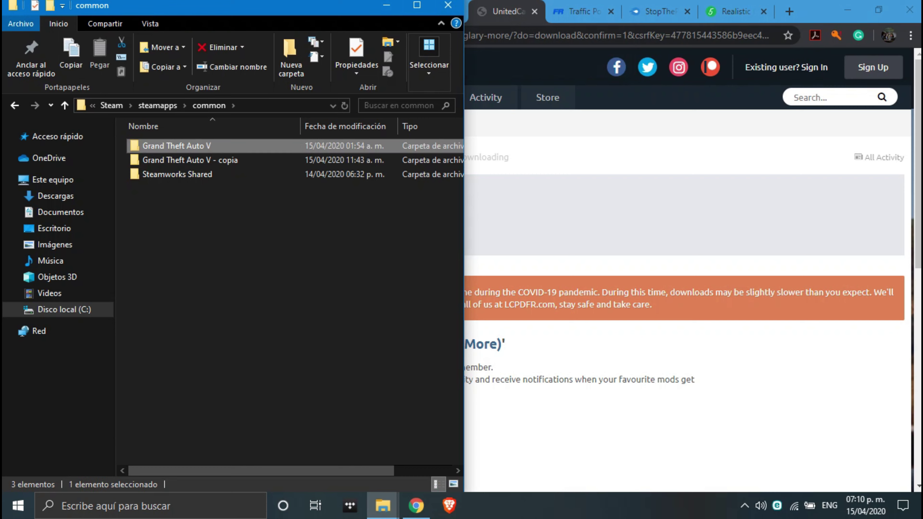
right_click(190, 147)
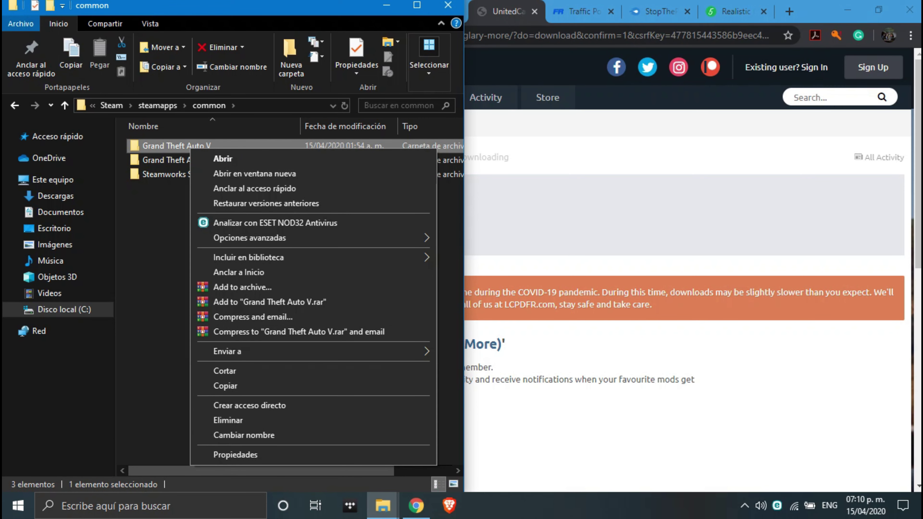
click(225, 386)
right_click(171, 230)
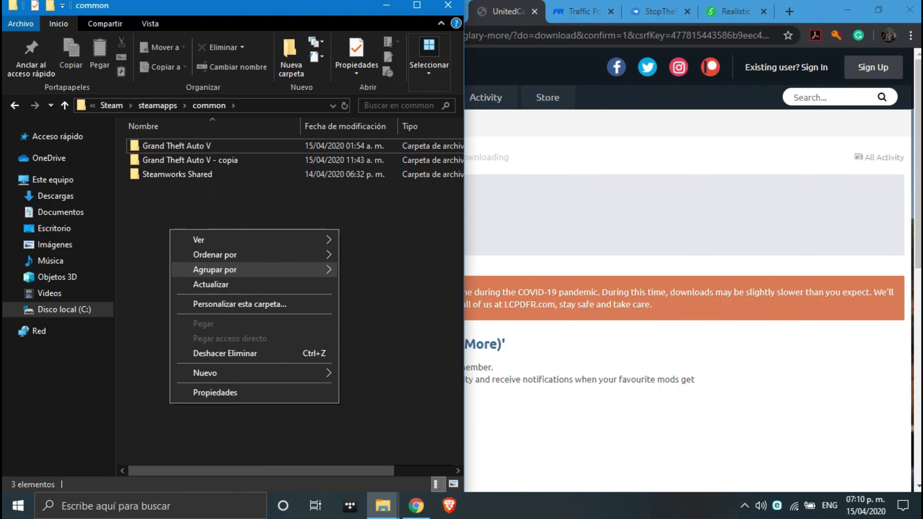
key(Escape)
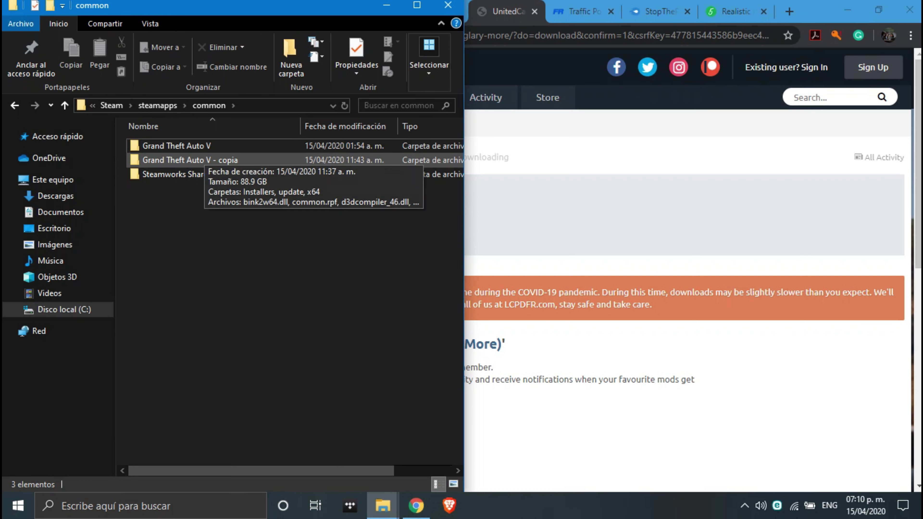
Step: Check the contents of Grand Theft Auto V - copia and of Grand Theft Auto V, returning to the common folder after each
double_click(202, 160)
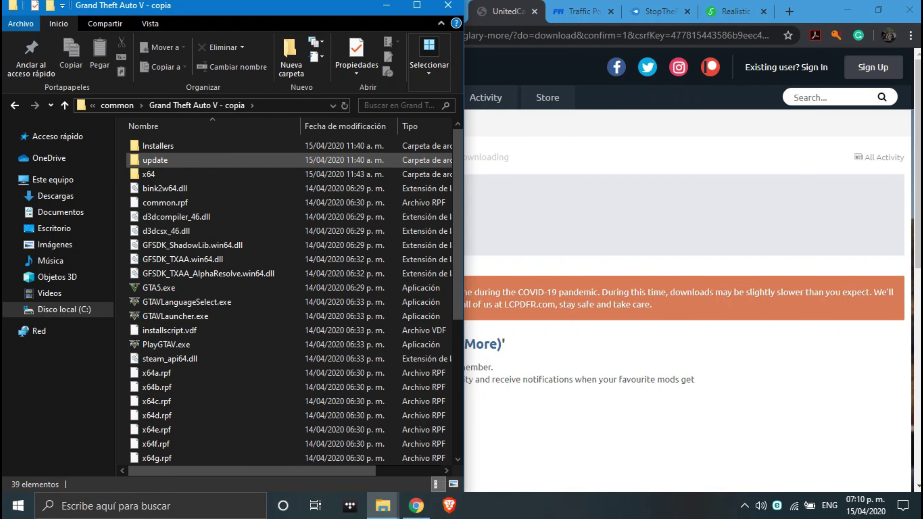
key(alt+Left)
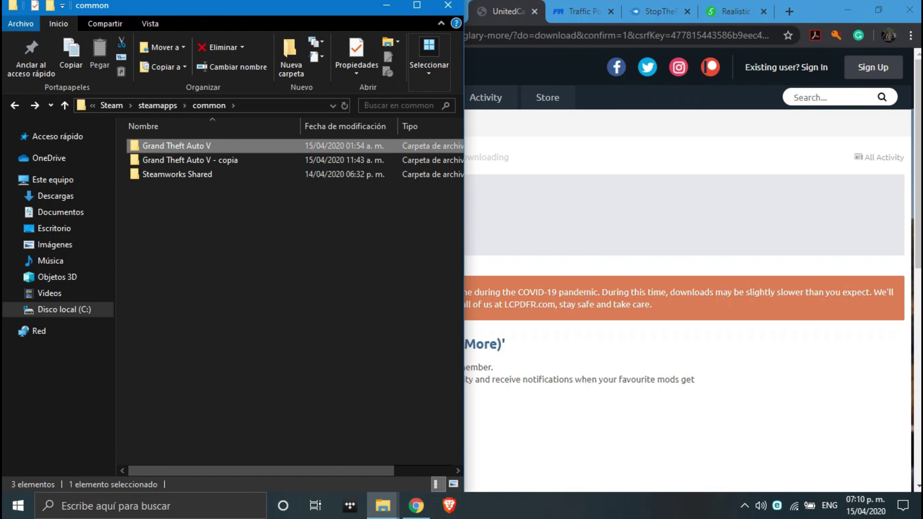
double_click(171, 146)
key(alt+Left)
key(alt+Tab)
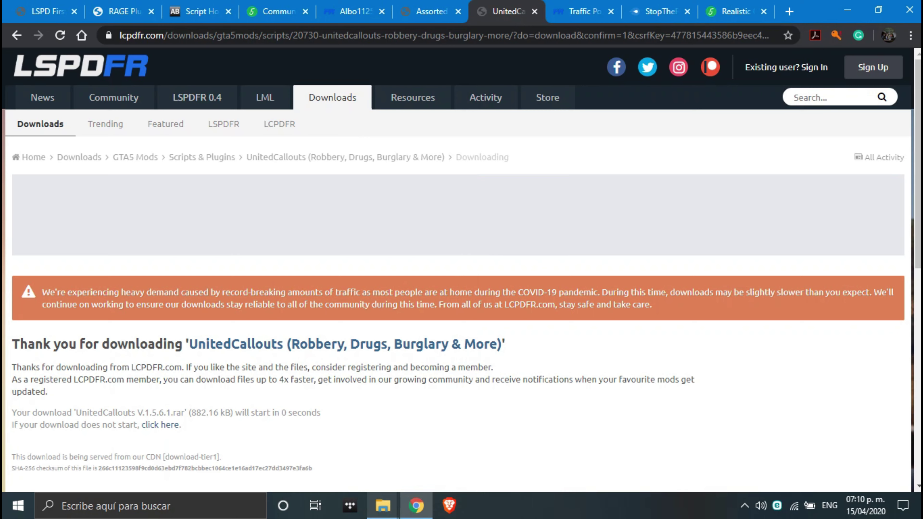
click(383, 505)
click(344, 440)
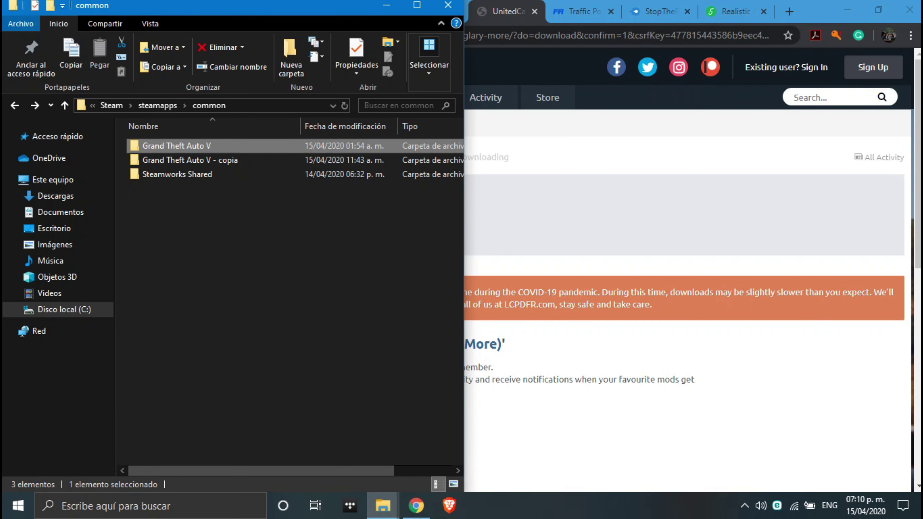
Step: Switch to Chrome, review the LSPD First Response download confirmation page and go back to the LSPDFR homepage
key(alt+Tab)
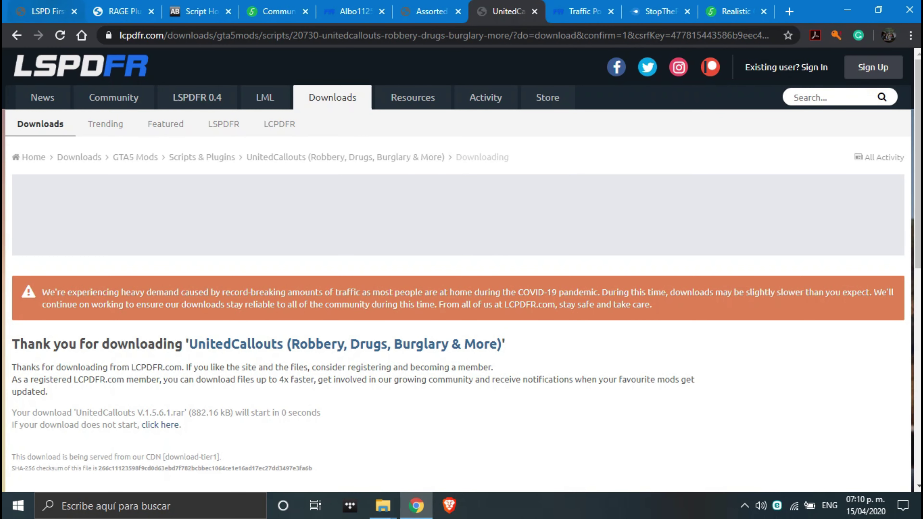
click(47, 11)
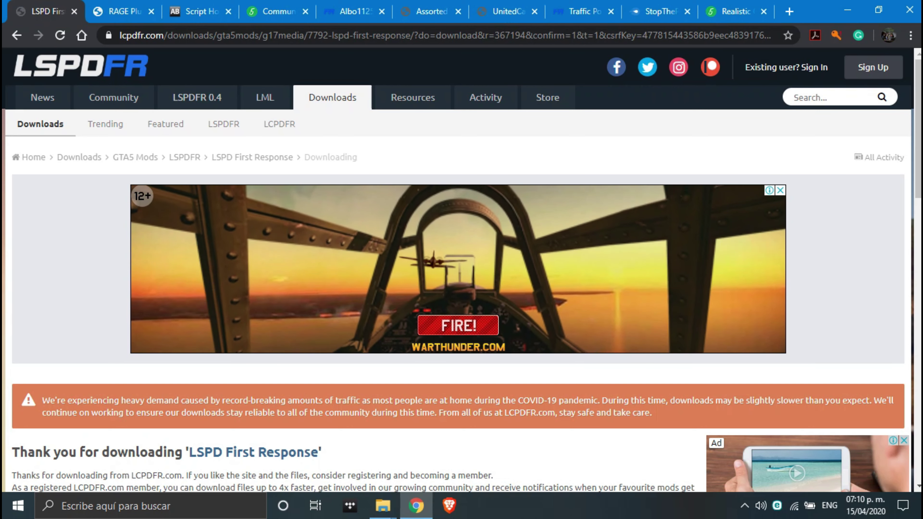
scroll(462, 270, down, 4)
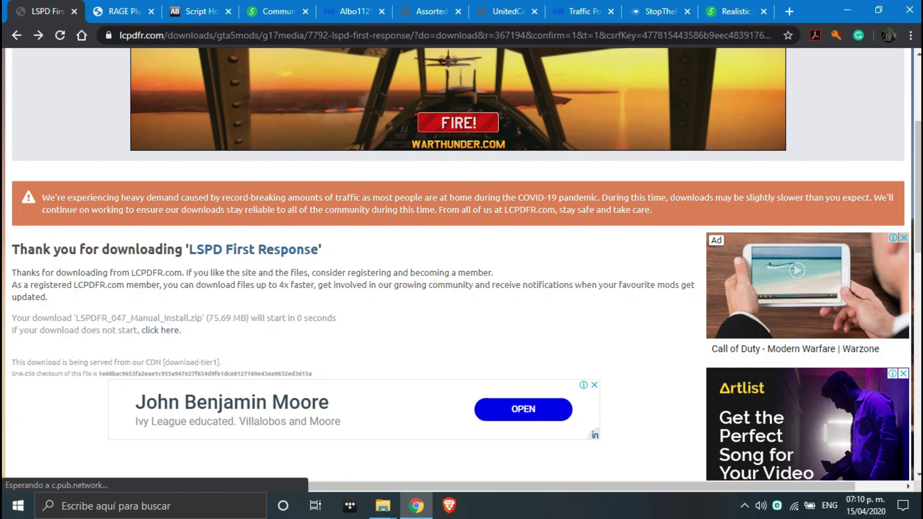
scroll(461, 265, up, 5)
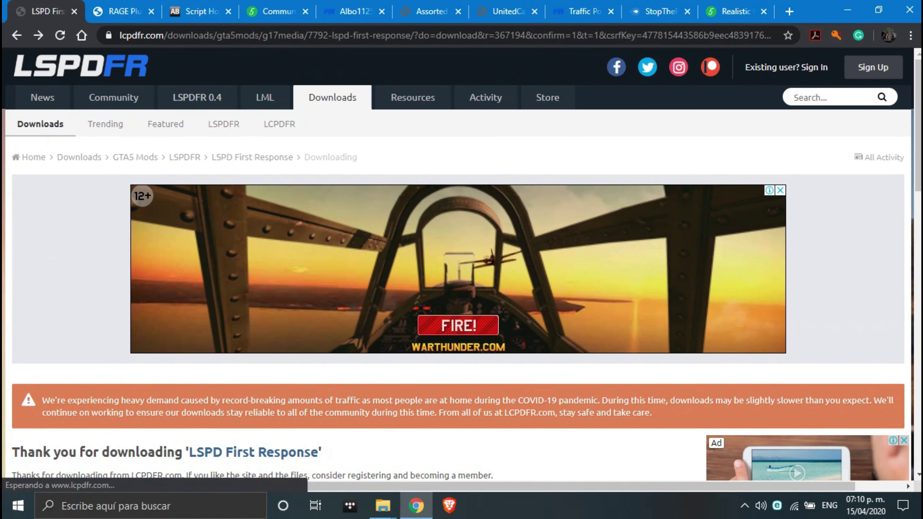
scroll(461, 271, down, 12)
scroll(461, 270, up, 4)
scroll(461, 271, up, 9)
key(alt+Left)
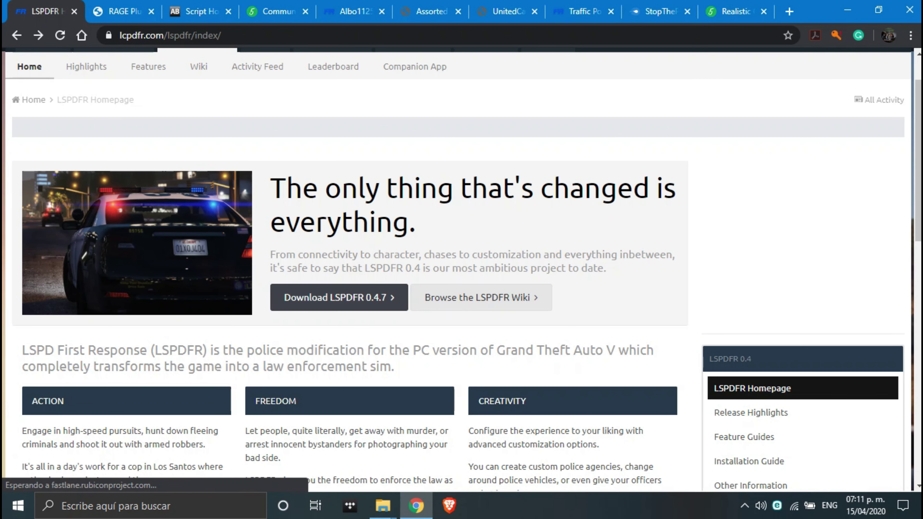
Step: Open the LSPDFR 0.4.7 download page from the LSPDFR homepage
scroll(459, 270, up, 2)
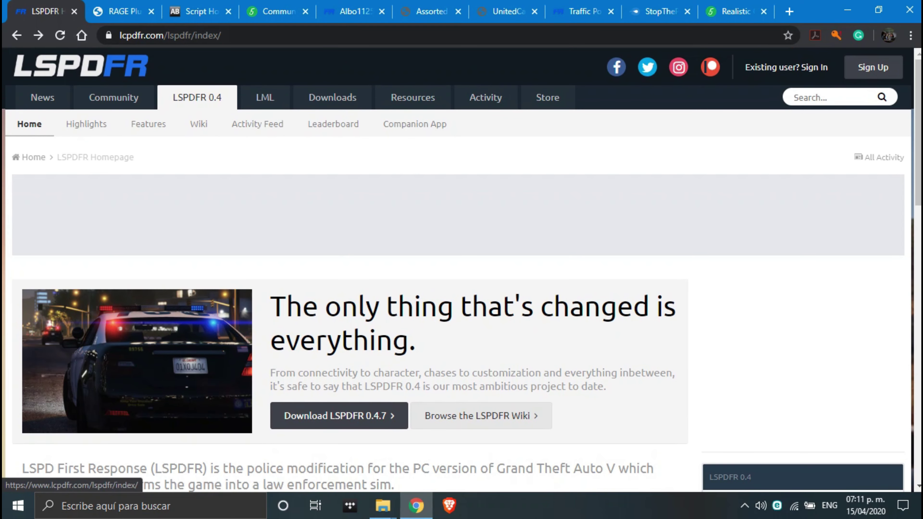
scroll(459, 270, down, 1)
scroll(458, 270, up, 1)
scroll(459, 269, down, 1)
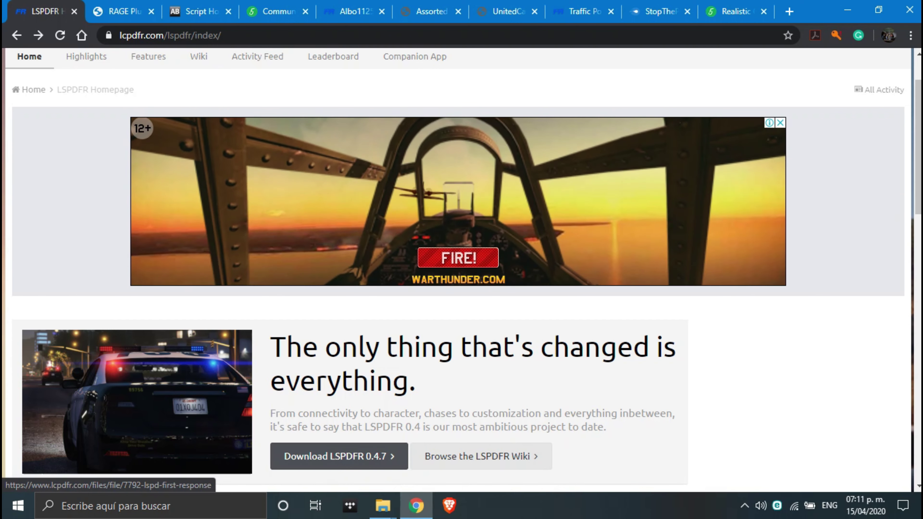
scroll(339, 320, down, 4)
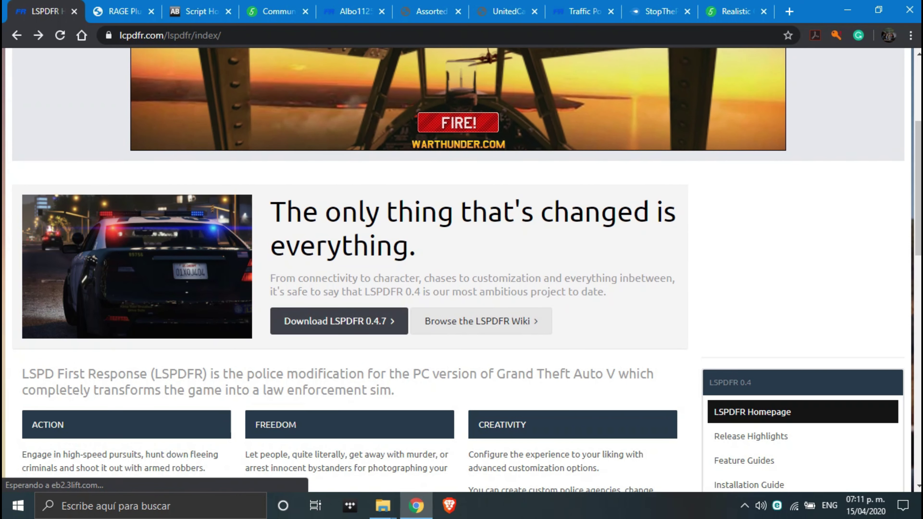
click(339, 321)
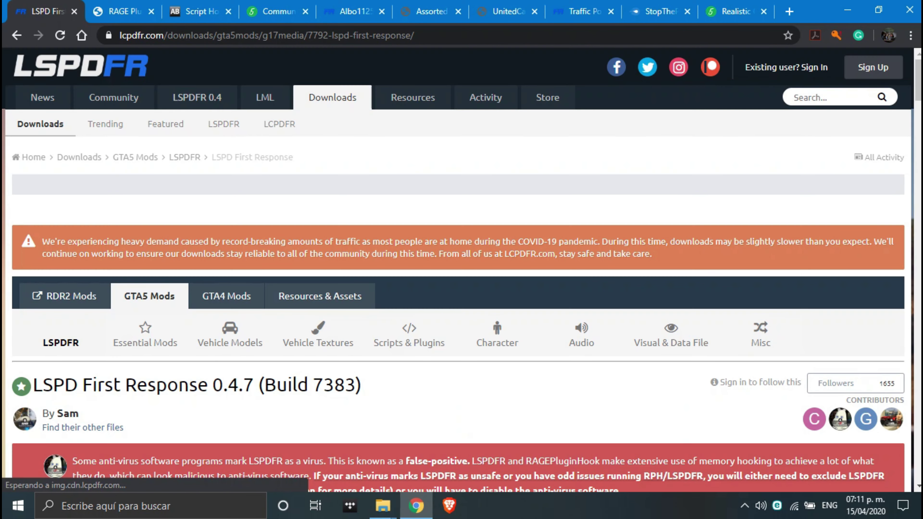
Step: Open the download agreement for LSPD First Response 0.4.7, look through its licence text and dismiss it without downloading
scroll(461, 269, down, 5)
scroll(802, 127, down, 17)
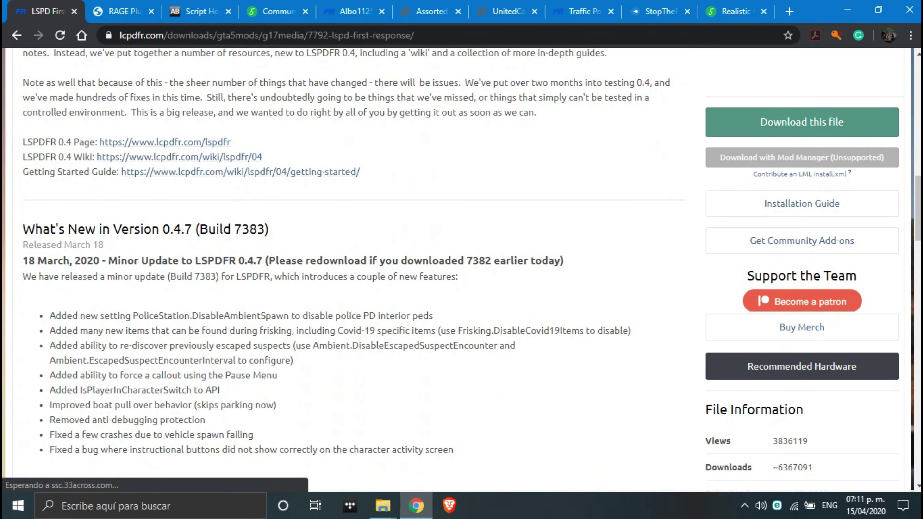
click(802, 122)
scroll(458, 269, down, 20)
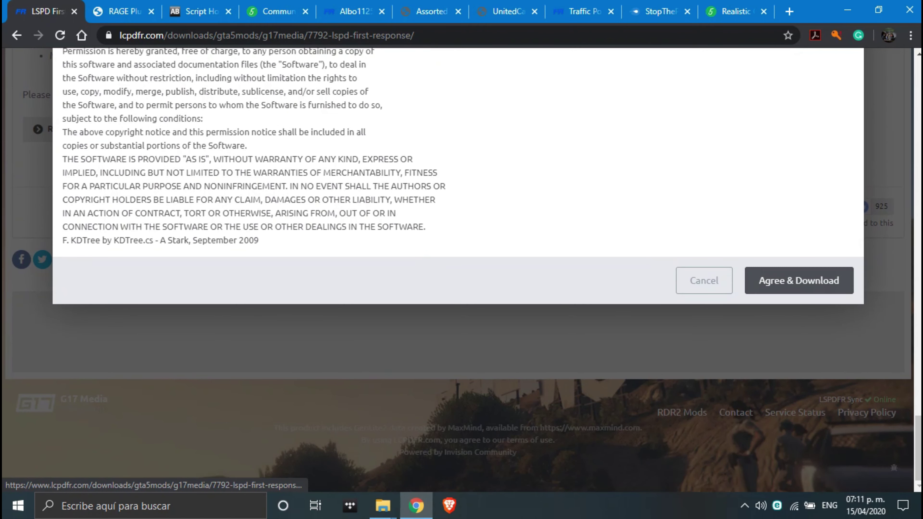
scroll(800, 280, up, 4)
scroll(458, 269, up, 5)
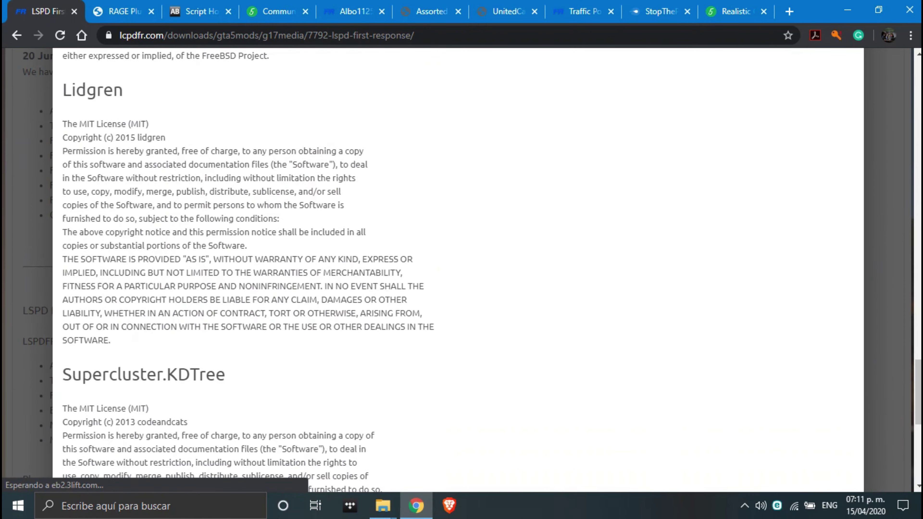
key(Escape)
scroll(458, 269, up, 2)
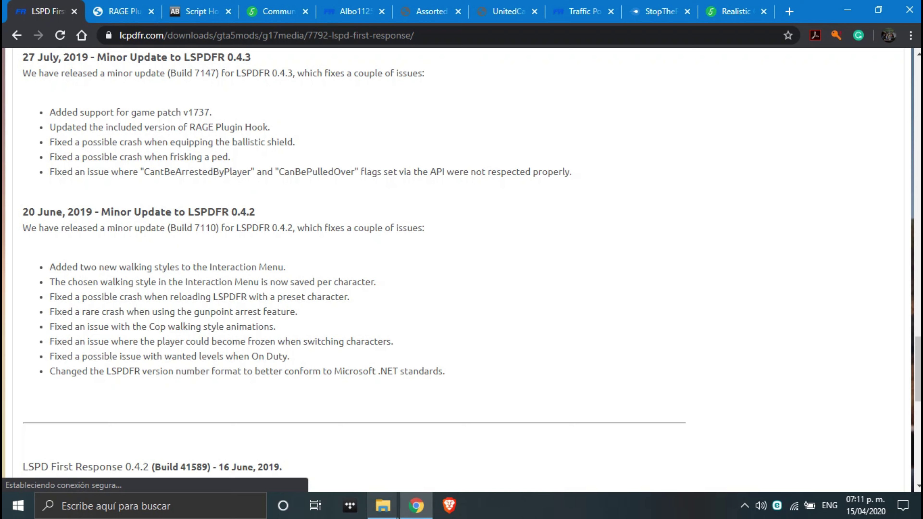
Step: Switch to the Descargas folder in File Explorer and select LSPDFR_047_Manual_Install.zip
click(383, 506)
click(422, 446)
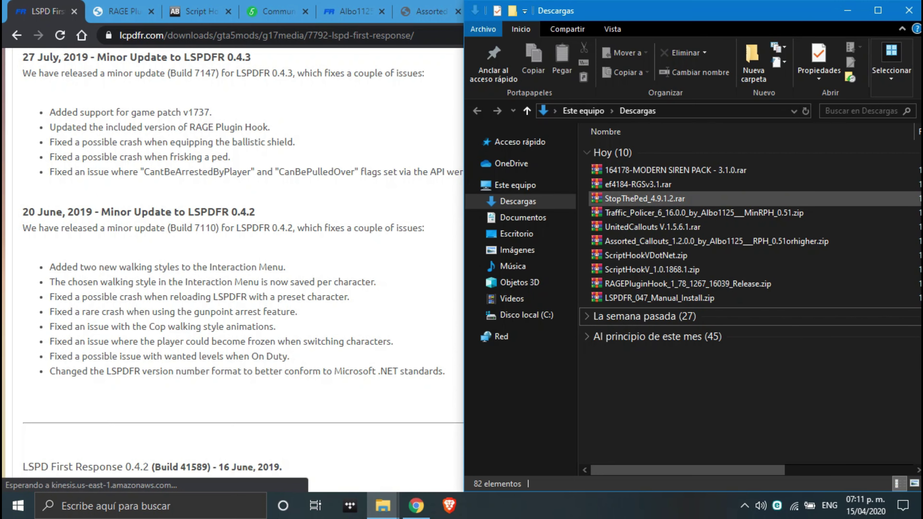
click(660, 298)
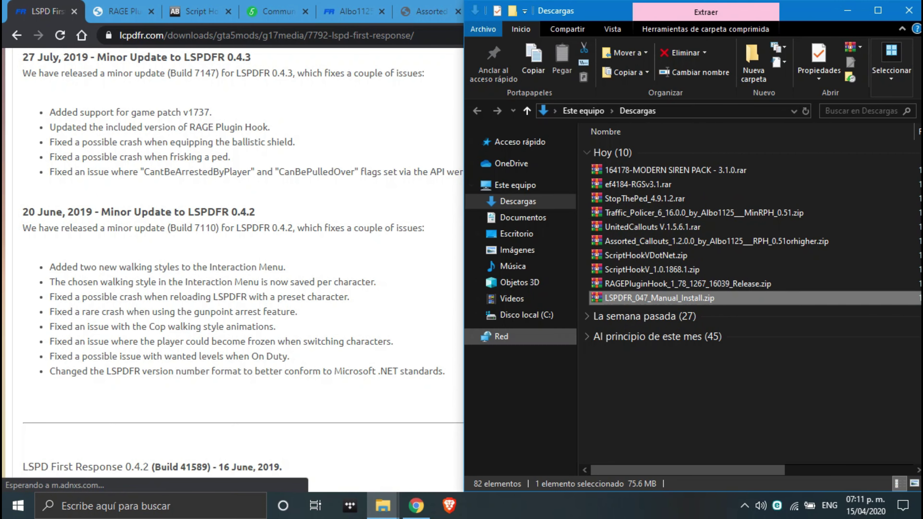
Step: Switch to Chrome and choose Grand Theft Auto V (Legacy) again on the RAGE Plugin Hook downloads page
click(416, 506)
click(123, 11)
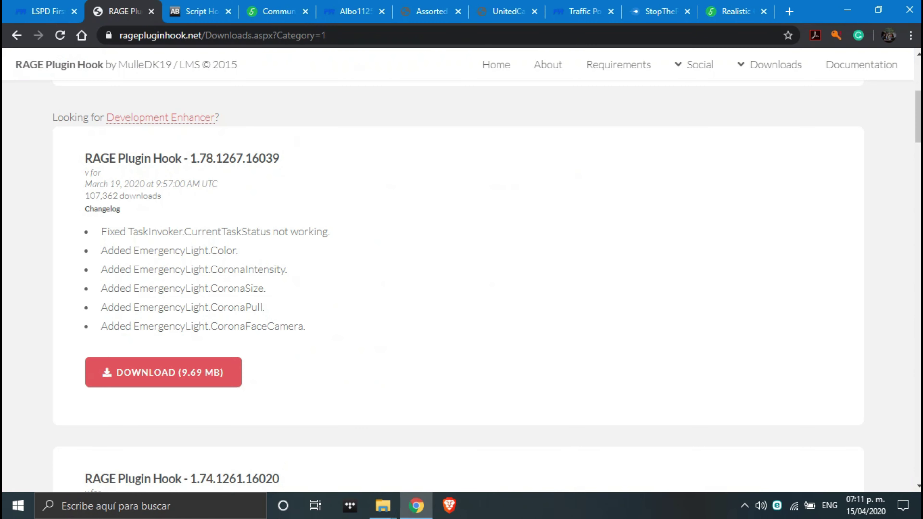
scroll(458, 291, up, 5)
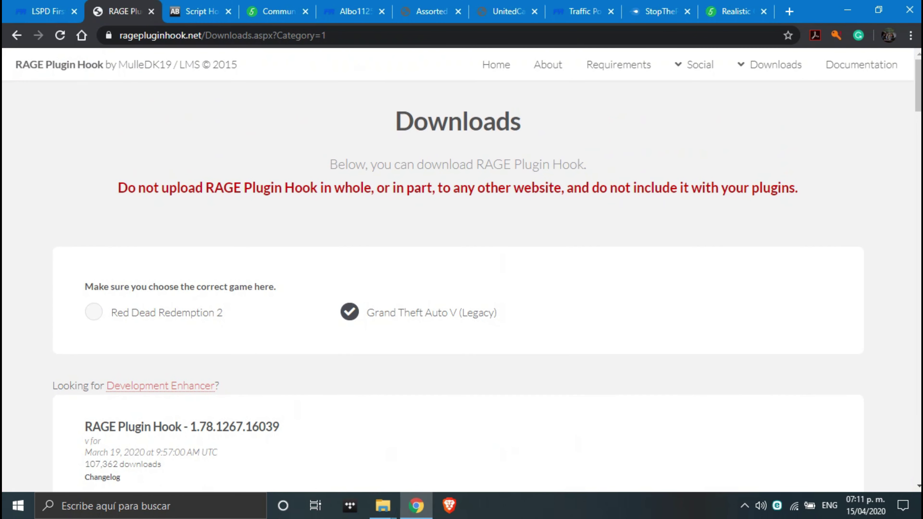
key(alt+Left)
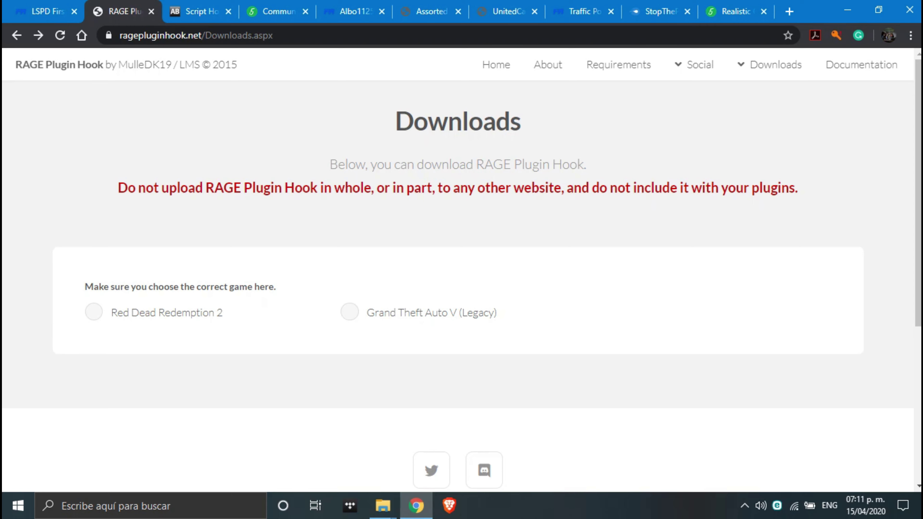
click(350, 312)
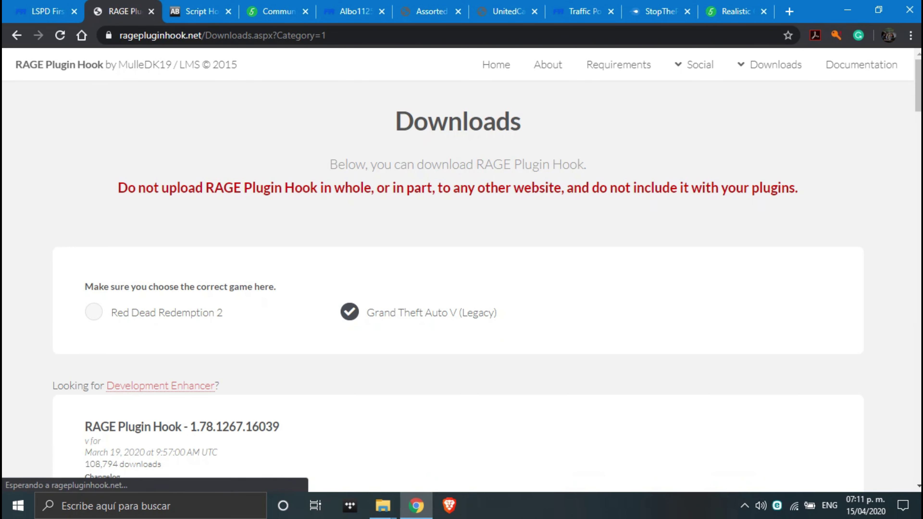
Step: Review the RAGE Plugin Hook releases, then select RAGEPluginHook_1_78_1267_16039_Release.zip in the Descargas folder in File Explorer
scroll(458, 286, down, 3)
scroll(143, 369, down, 2)
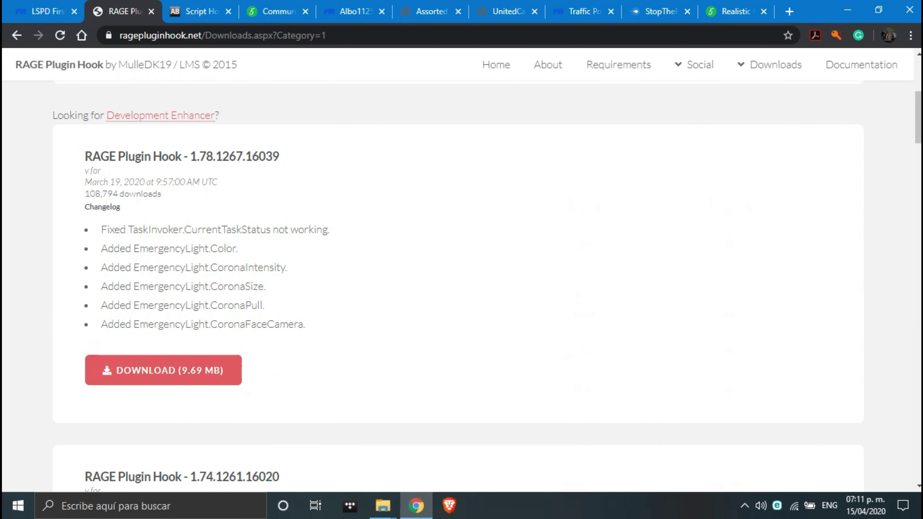
scroll(458, 284, down, 10)
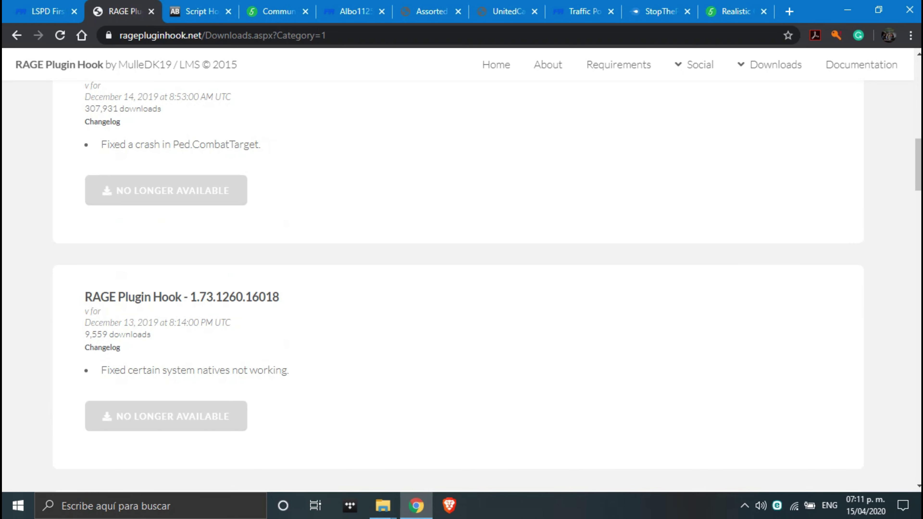
scroll(459, 284, up, 7)
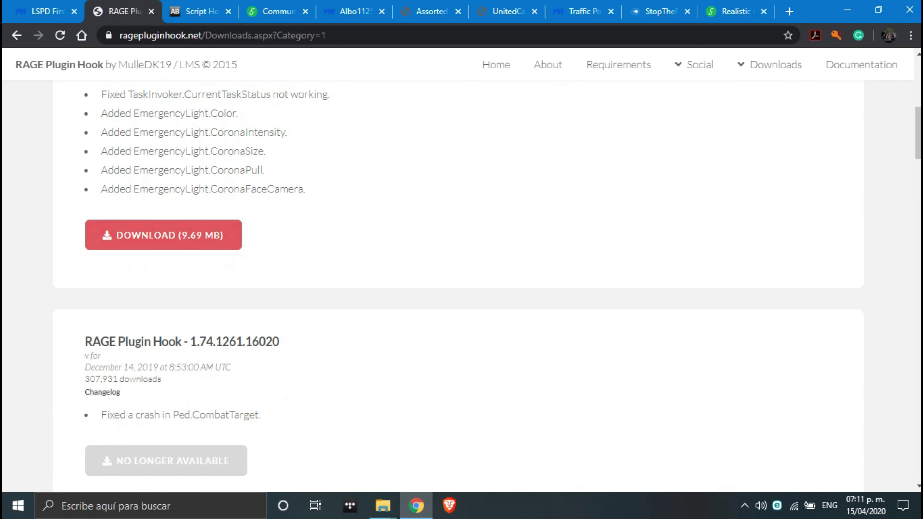
mouse_move(383, 506)
click(427, 444)
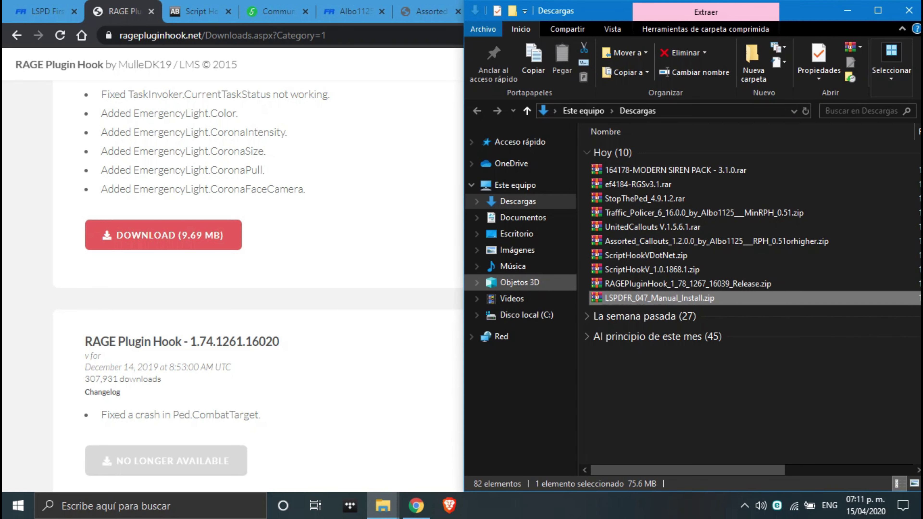
click(656, 283)
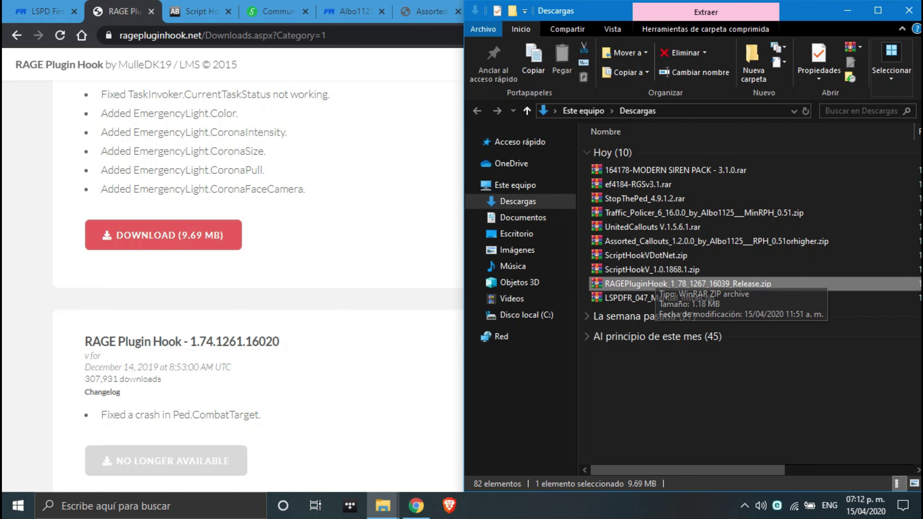
Step: Review the Script Hook V download page in Chrome, then select ScriptHookV_1.0.1868.1.zip in the Descargas folder in File Explorer
click(196, 12)
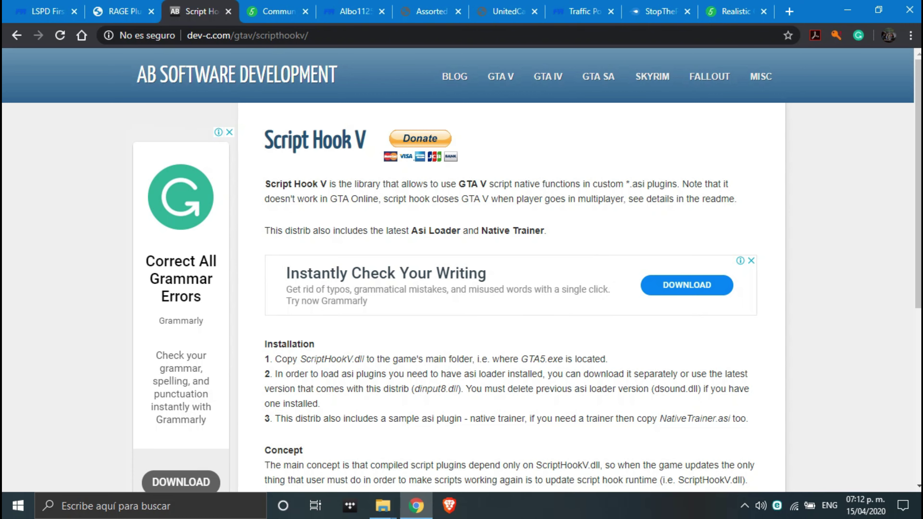
scroll(462, 270, down, 6)
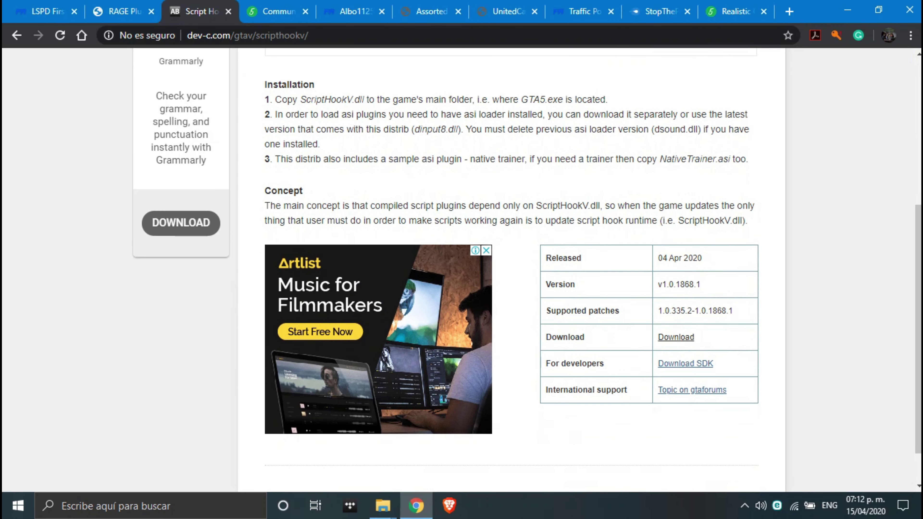
scroll(676, 338, up, 3)
click(383, 506)
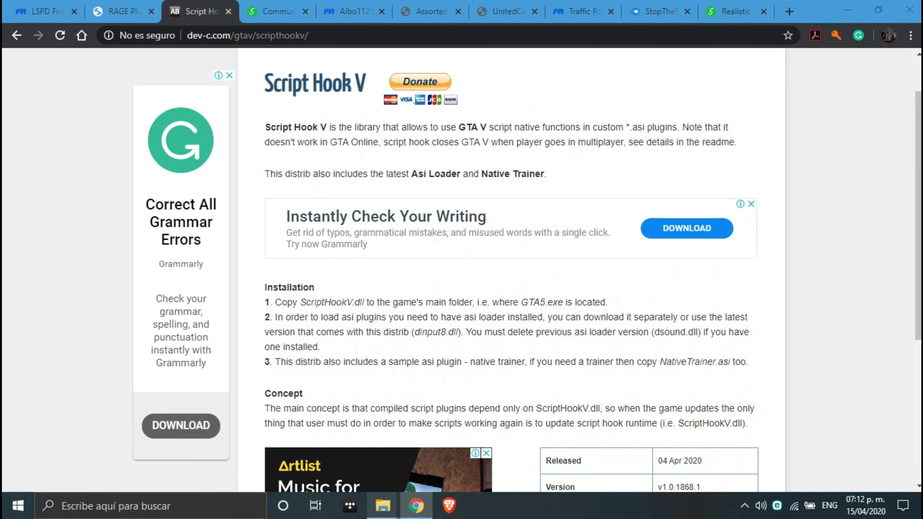
click(343, 444)
click(652, 270)
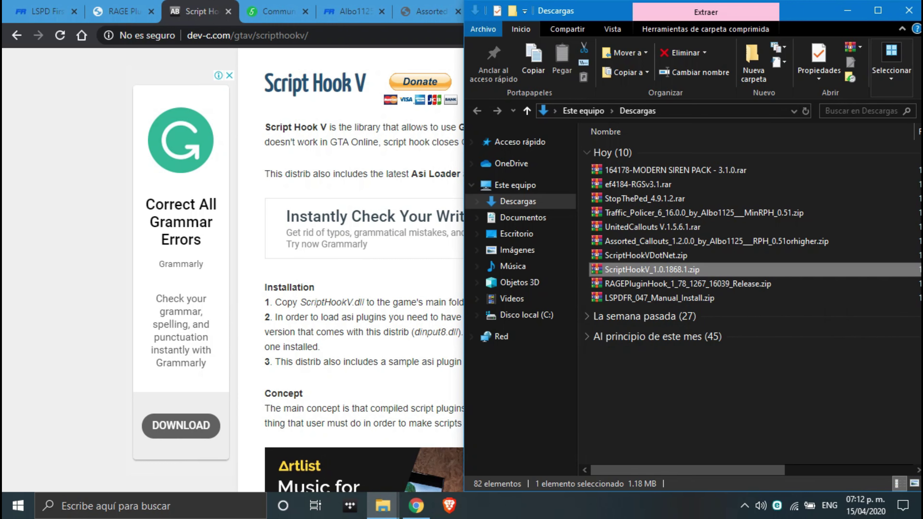
Step: Review the Community Script Hook V .NET 3.0.3 page in Chrome, then select ScriptHookVDotNet.zip in the Descargas folder in File Explorer
click(417, 506)
key(ctrl+Tab)
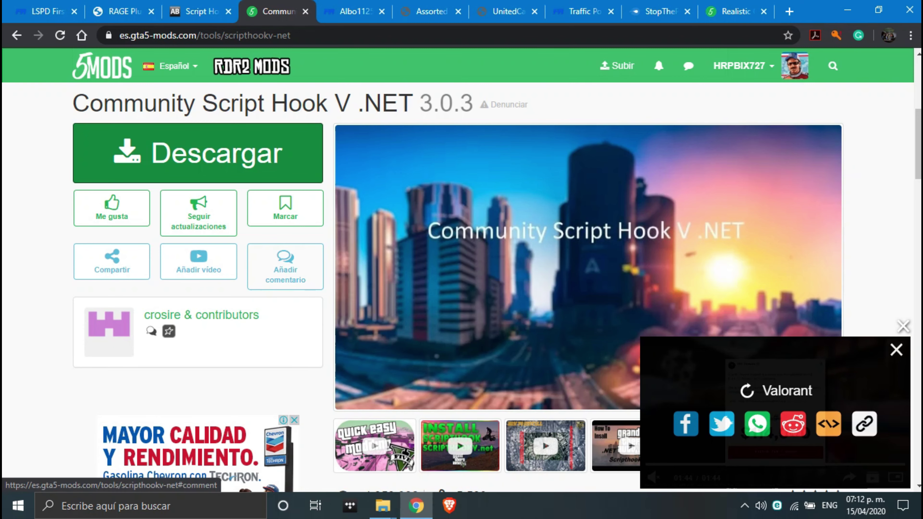
scroll(462, 288, down, 10)
scroll(462, 288, up, 5)
scroll(462, 287, up, 7)
mouse_move(383, 506)
click(421, 436)
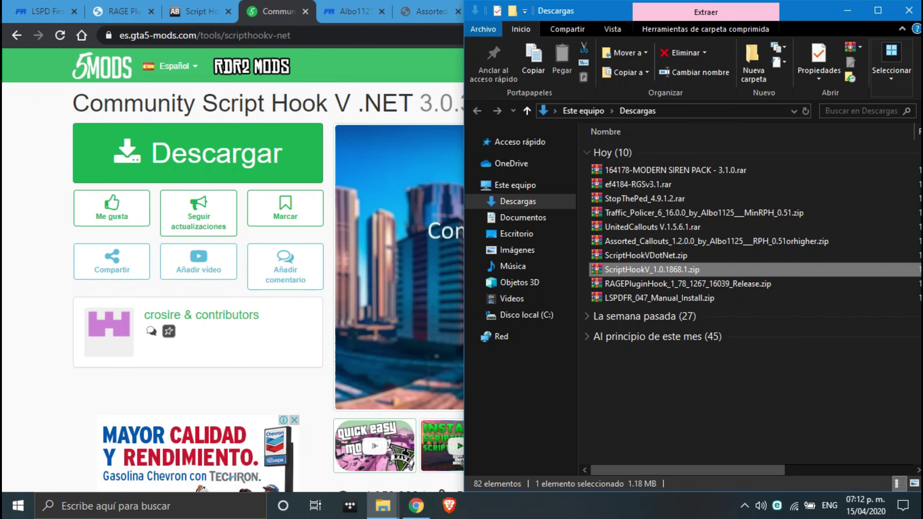
click(646, 256)
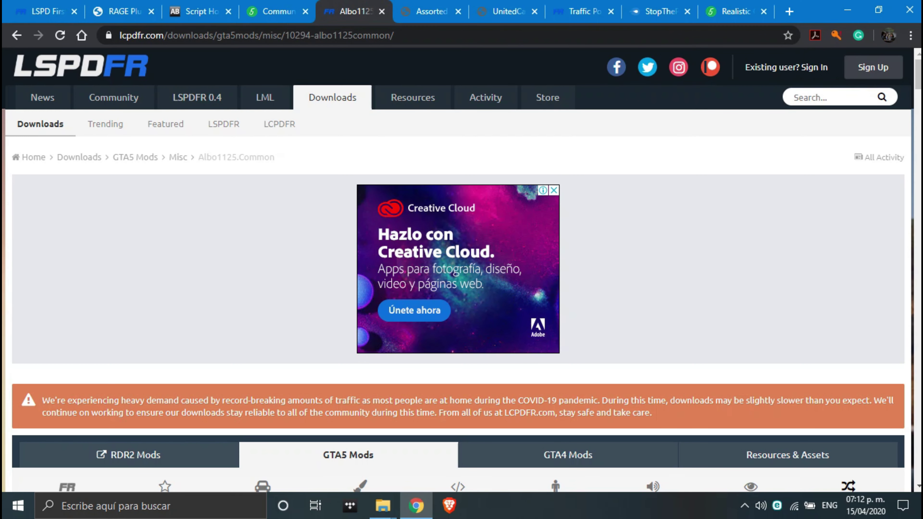
Step: Look through the description and release notes on the Albo1125.Common 6.6.4.0 mod page
scroll(461, 269, down, 5)
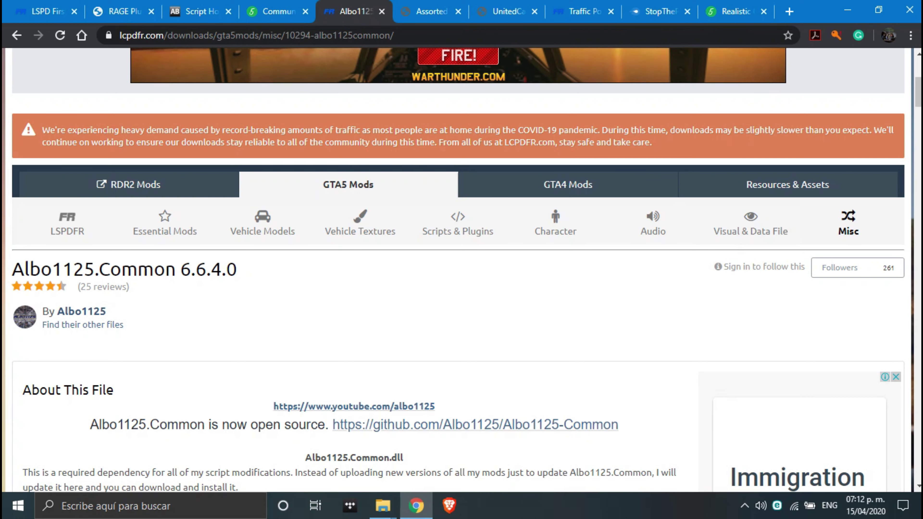
scroll(458, 269, down, 15)
scroll(458, 269, up, 15)
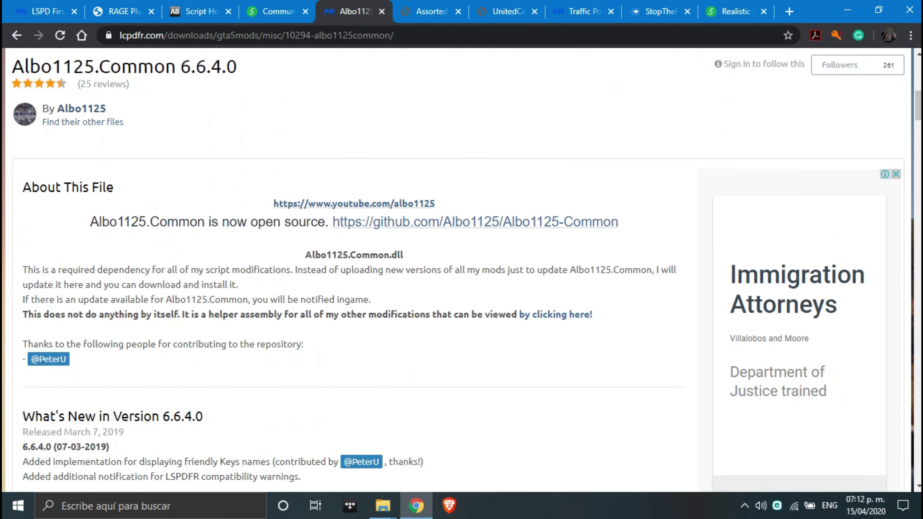
scroll(458, 269, up, 5)
scroll(458, 269, up, 4)
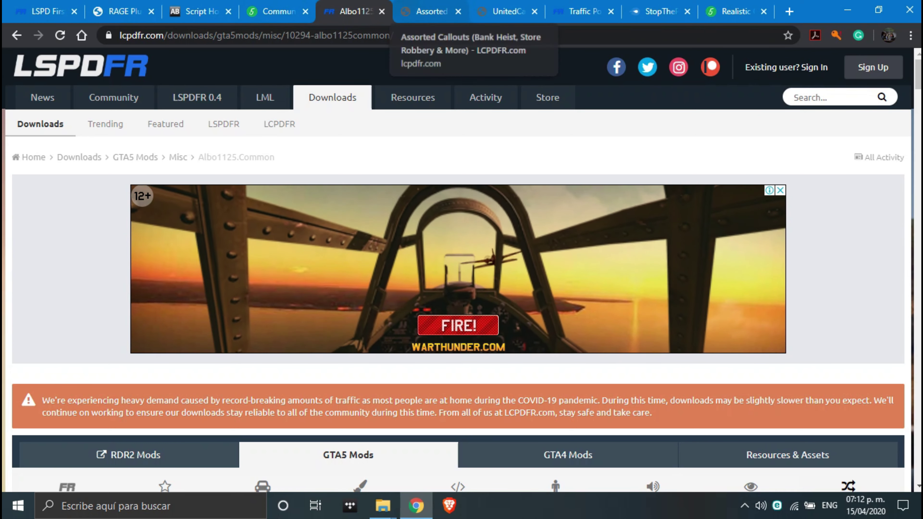
Step: Review the Assorted Callouts download confirmation and go back to that mod's main page
click(432, 11)
scroll(458, 269, down, 6)
scroll(458, 269, down, 2)
scroll(459, 269, up, 4)
key(alt+Left)
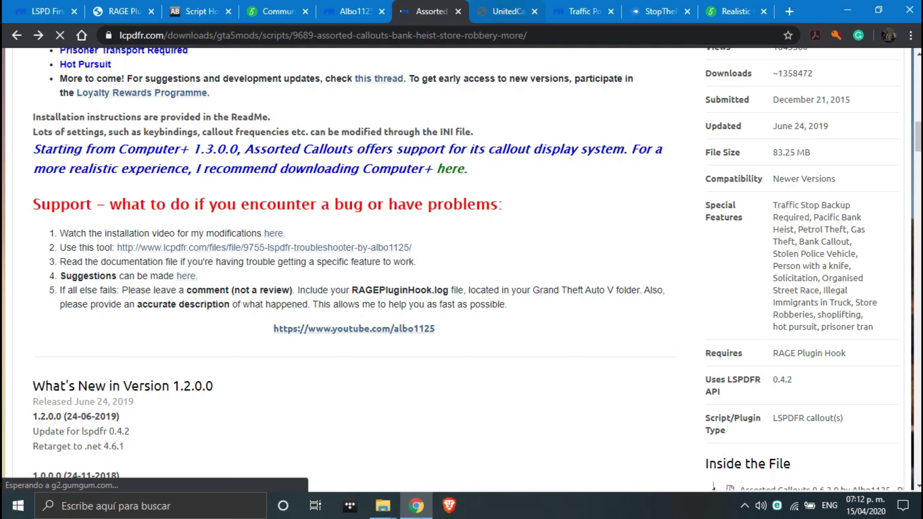
Step: Check the UnitedCallouts download confirmation page and return to the Assorted Callouts mod page
click(509, 12)
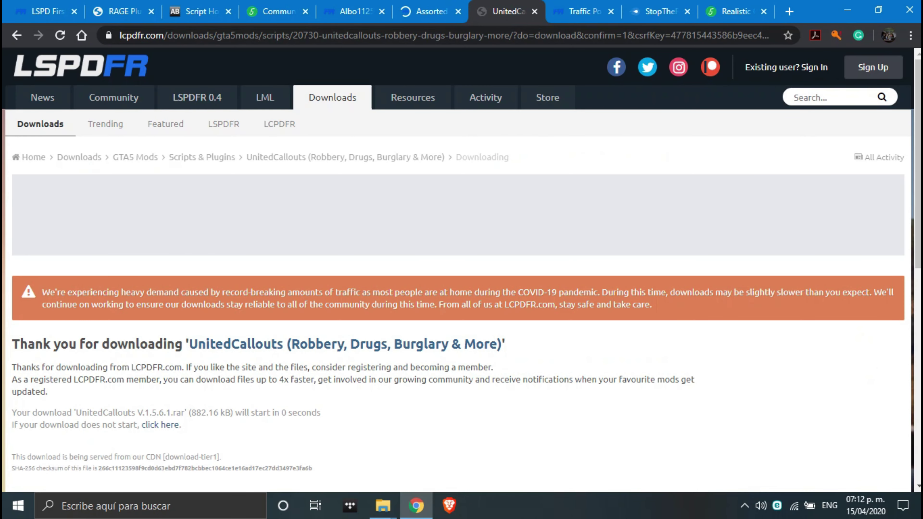
scroll(458, 269, down, 3)
scroll(458, 269, up, 3)
click(432, 11)
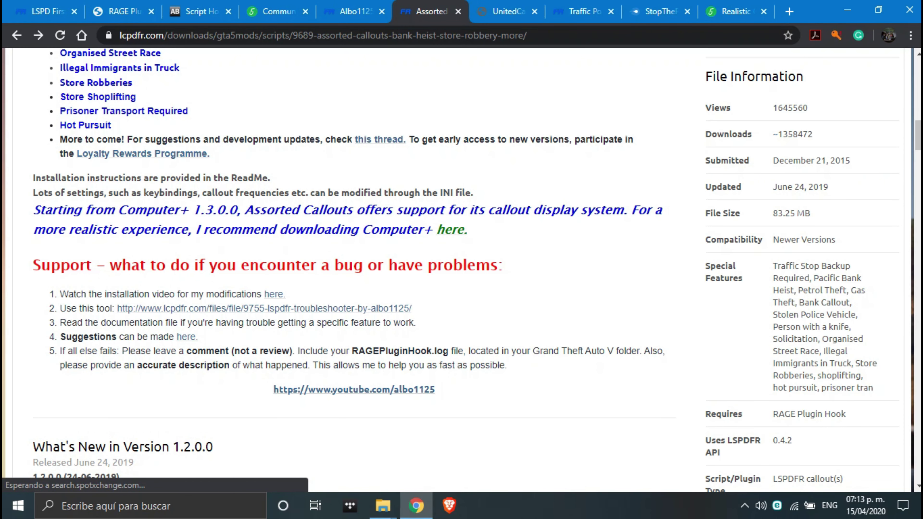
scroll(458, 269, up, 5)
Step: Return to the Albo1125.Common page and start the download of Albo1125.Common.dll 6.6.4.0.zip
click(356, 11)
scroll(458, 269, down, 1)
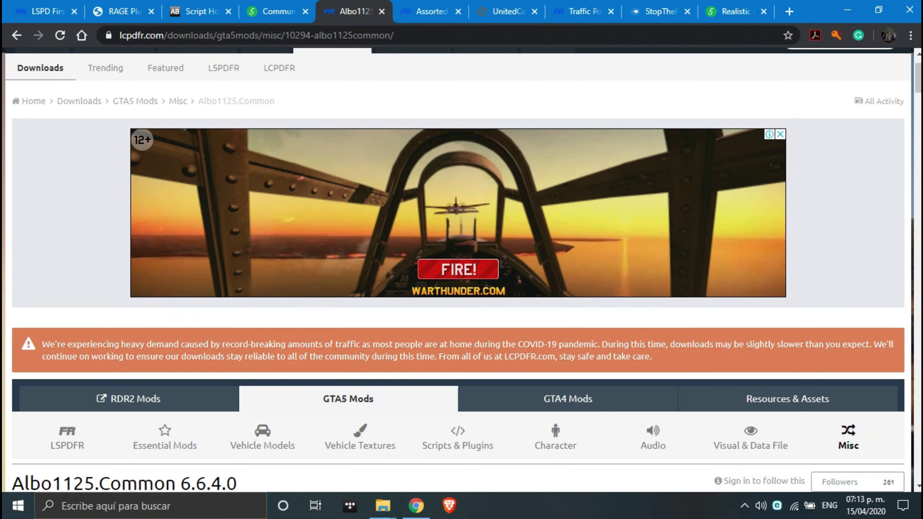
scroll(461, 269, down, 6)
scroll(462, 269, down, 7)
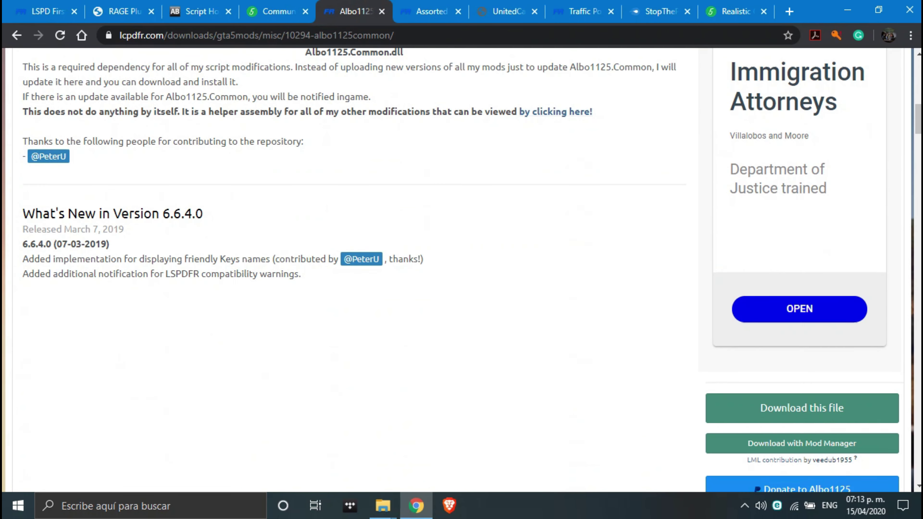
scroll(462, 269, down, 3)
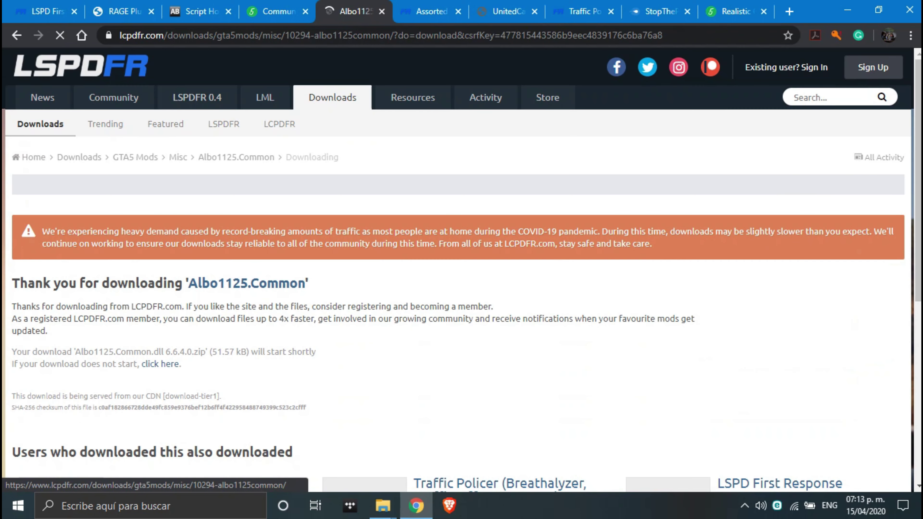
scroll(462, 269, down, 5)
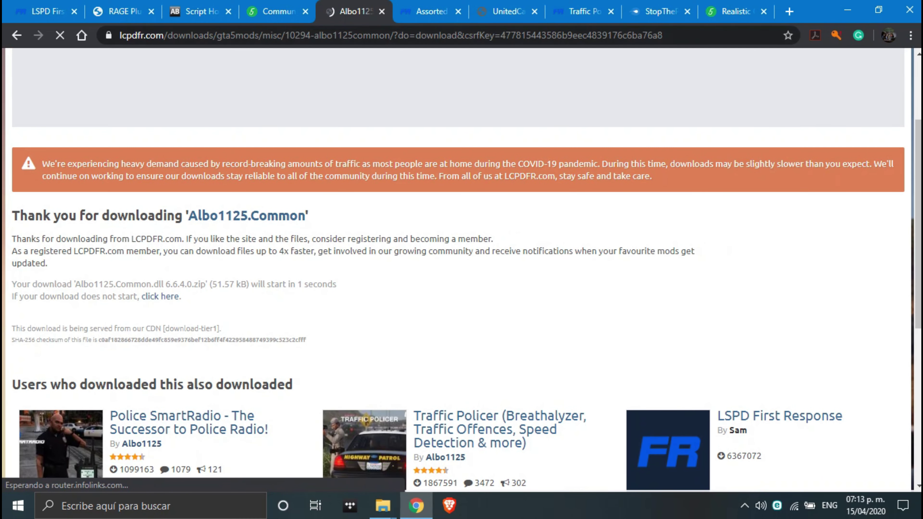
Step: Close the Albo1125.Common, LSPD First Response, RAGE Plugin Hook, Script Hook V and Community Script Hook V .NET pages
click(381, 11)
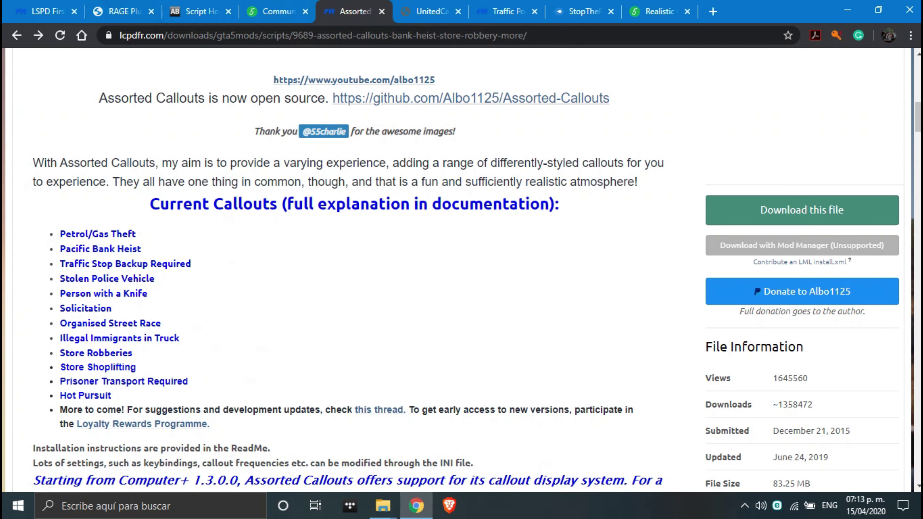
click(74, 11)
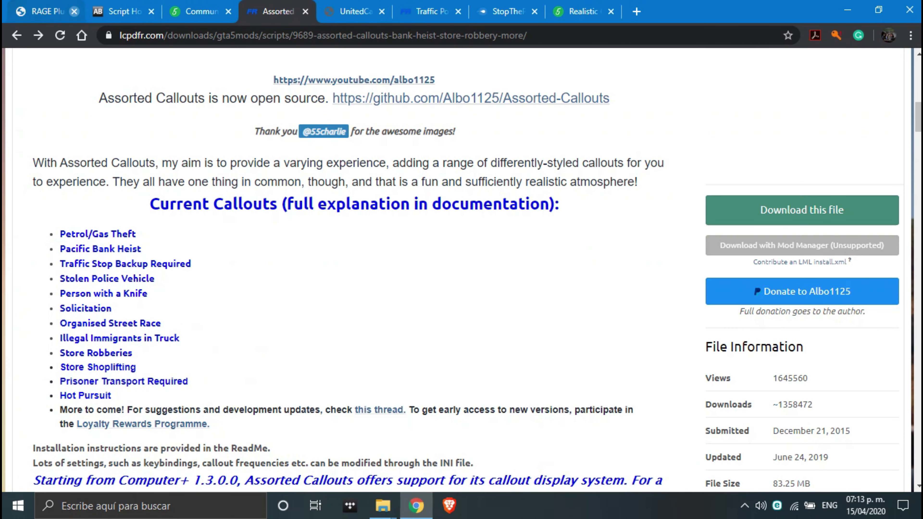
click(74, 11)
click(74, 11)
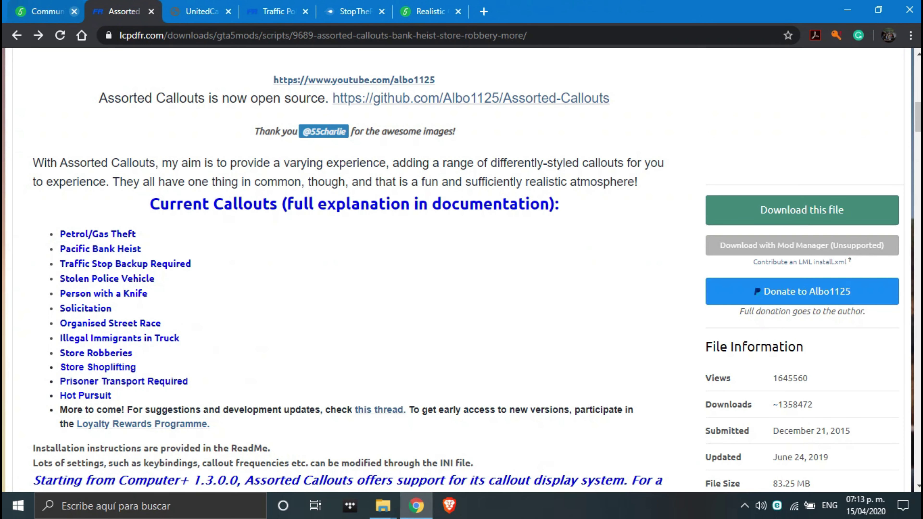
click(74, 11)
Step: Review the Assorted Callouts 1.2.0.0 mod page, open its download terms and close them
scroll(458, 269, up, 4)
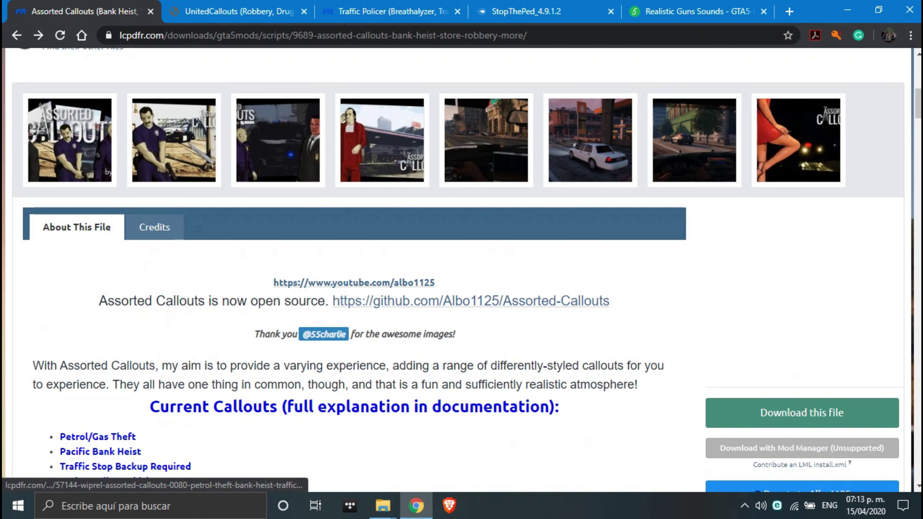
scroll(458, 269, up, 3)
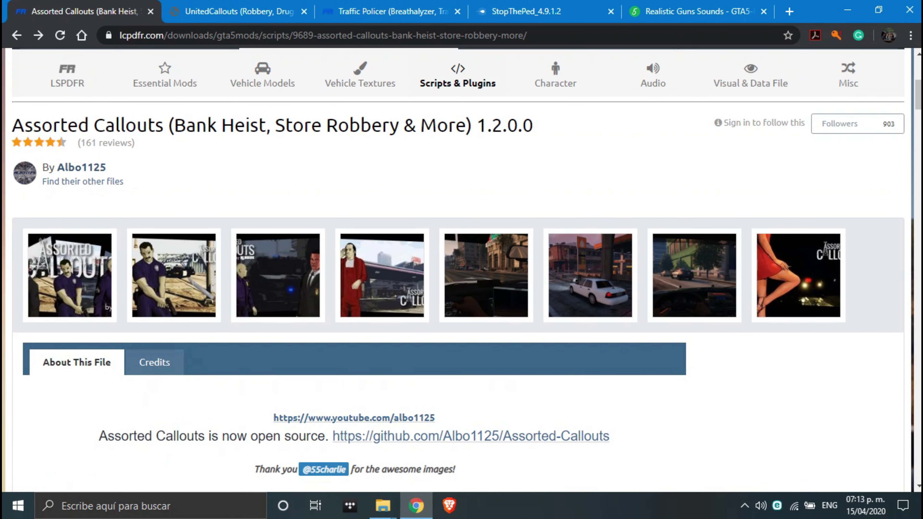
scroll(458, 269, up, 3)
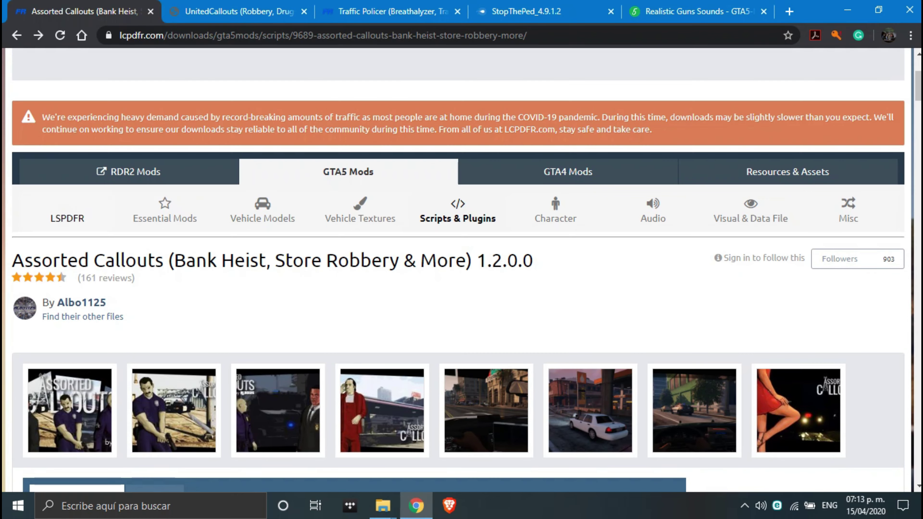
scroll(458, 269, down, 12)
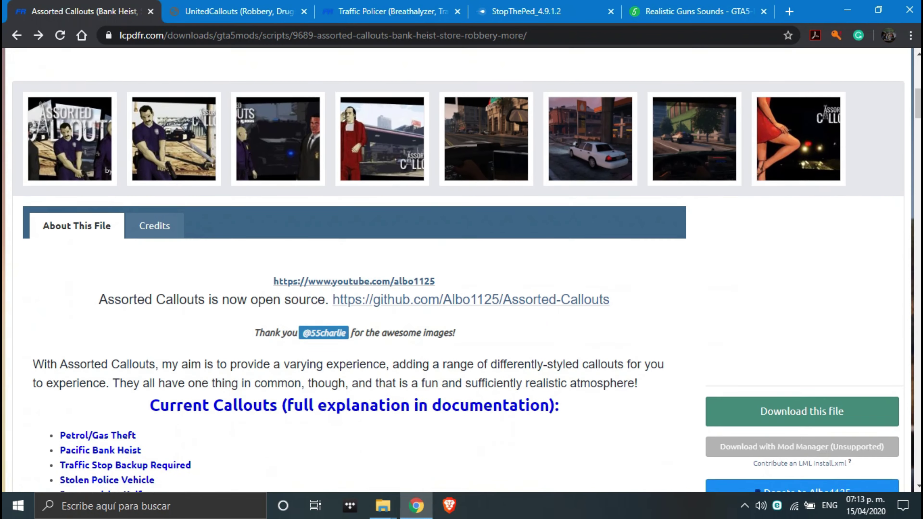
click(803, 143)
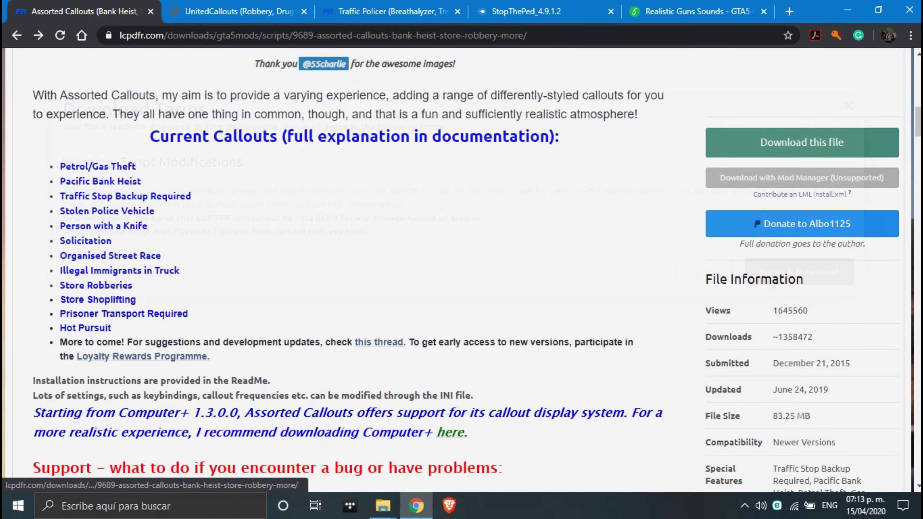
click(799, 259)
Step: Locate the Assorted_Callouts_1.2.0.0 archive in the Descargas folder, then return to the browser
click(383, 507)
click(424, 445)
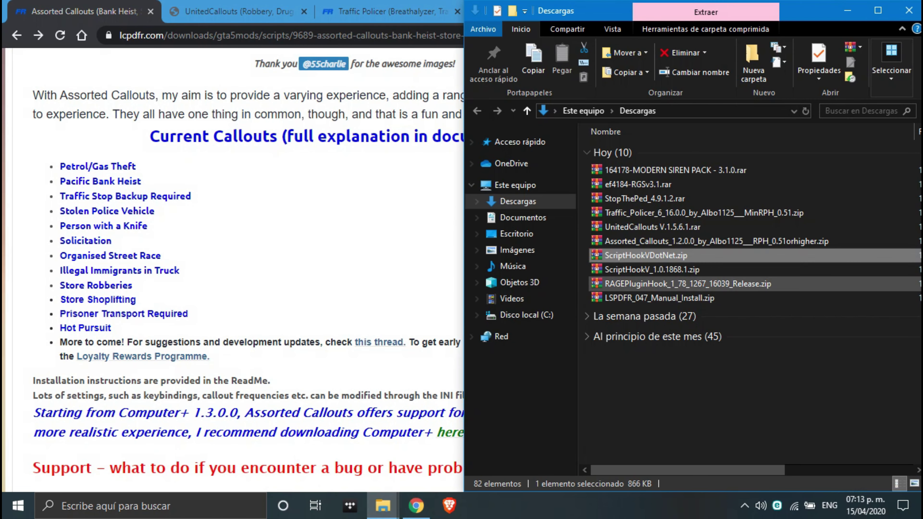
click(673, 242)
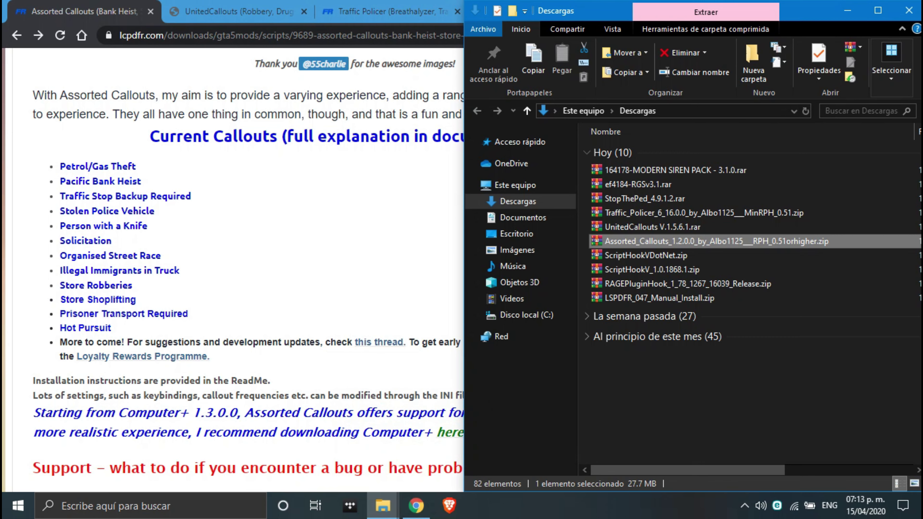
click(416, 506)
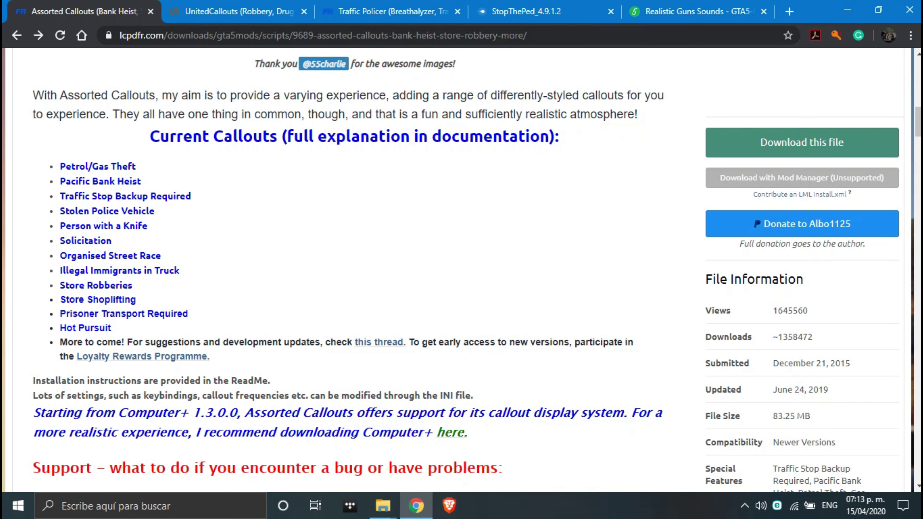
Step: Go back to the UnitedCallouts V.1.5.6.1 mod page, review its installation notes and requirements, and open its download terms
key(ctrl+Tab)
scroll(458, 270, down, 3)
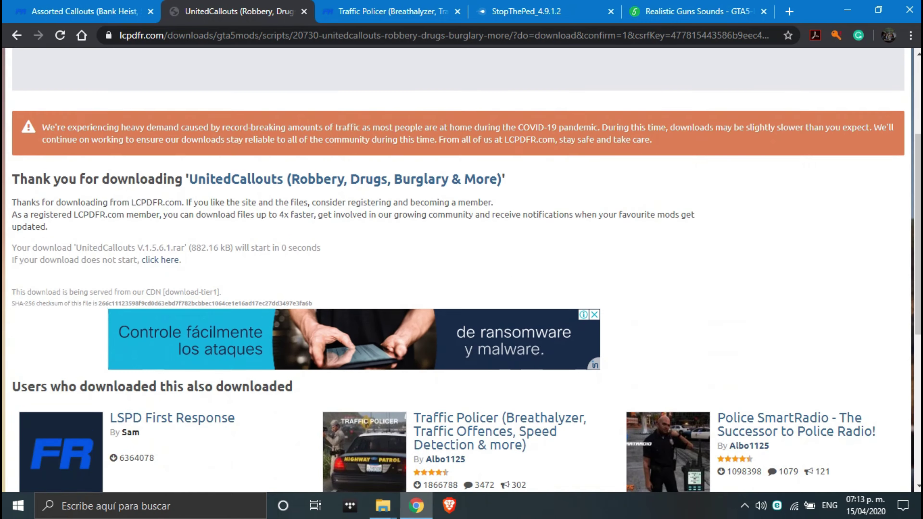
scroll(458, 270, up, 4)
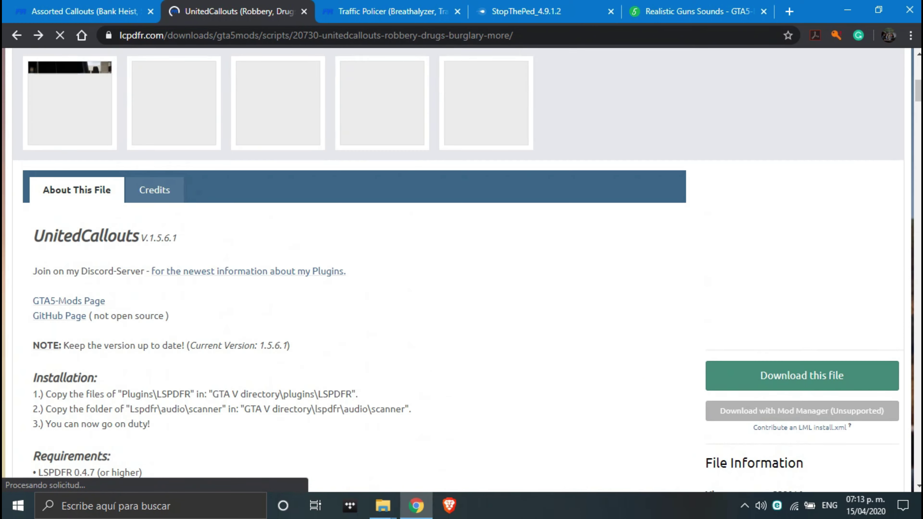
scroll(458, 269, down, 4)
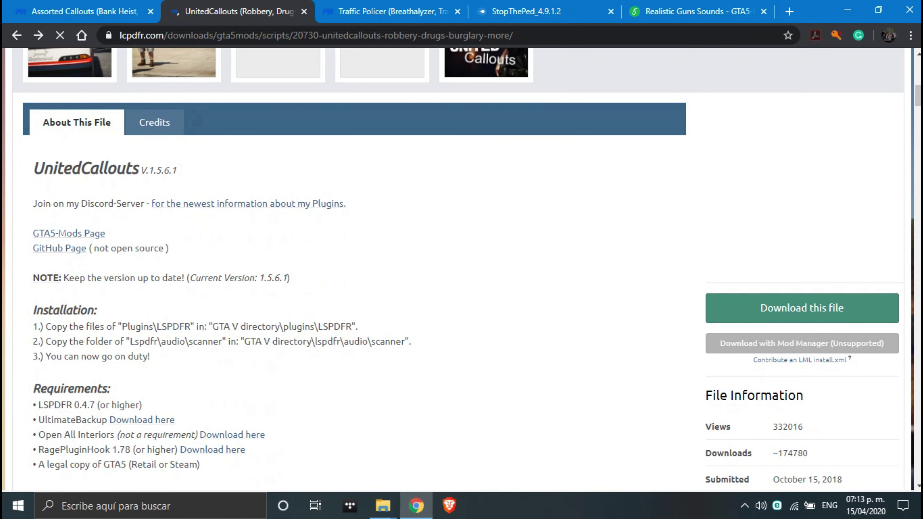
click(803, 308)
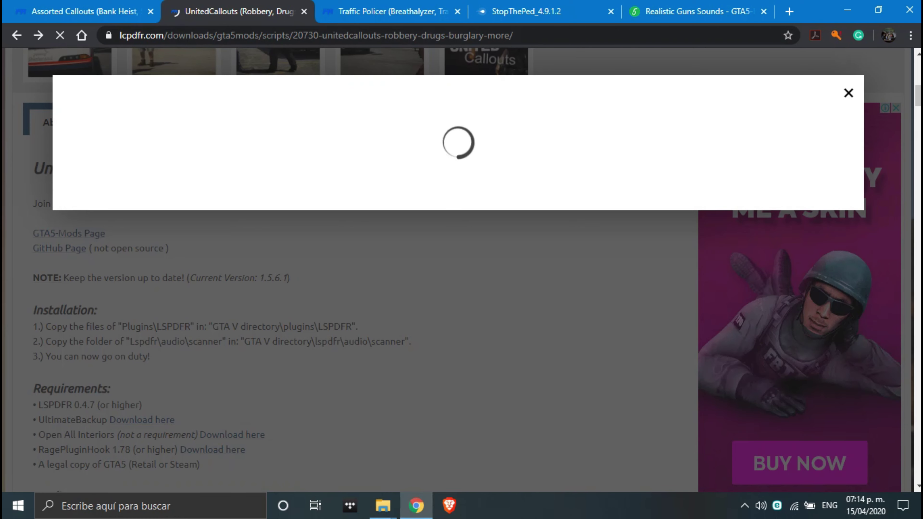
Step: Locate UnitedCallouts V.1.5.6.1.rar in the Descargas folder
mouse_move(383, 506)
click(439, 447)
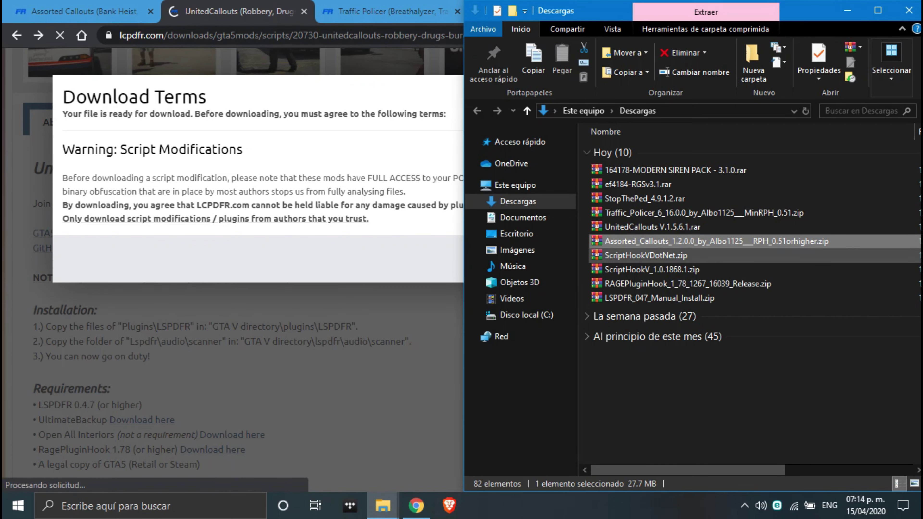
click(653, 227)
Step: Review the Traffic Policer mod page in the browser, open its download terms and dismiss them
click(391, 12)
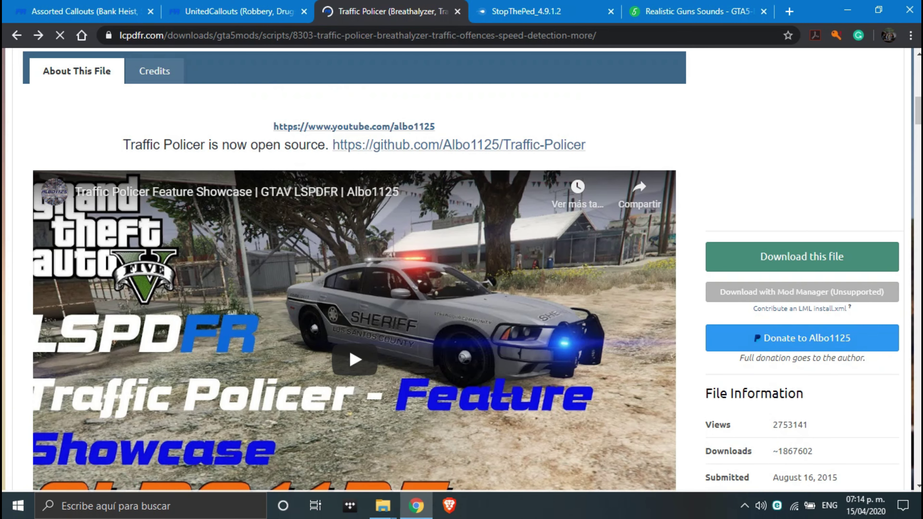
scroll(462, 270, down, 2)
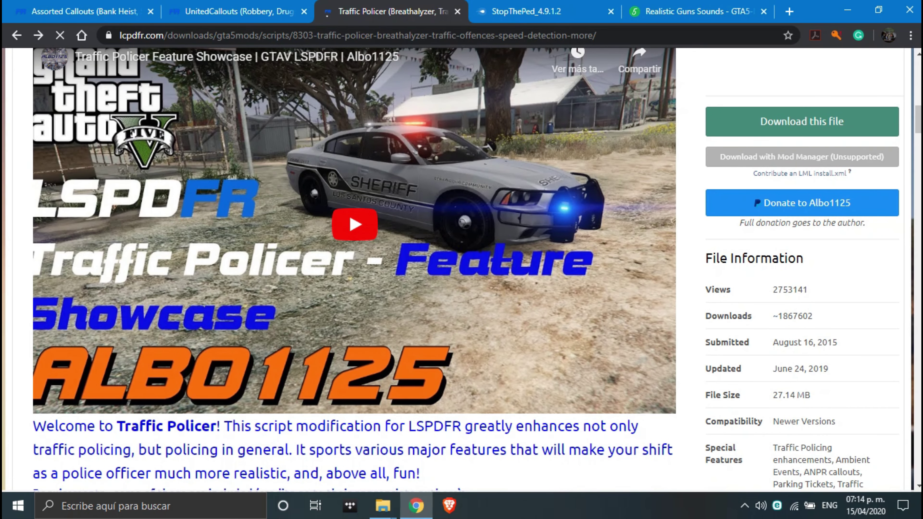
scroll(354, 269, up, 3)
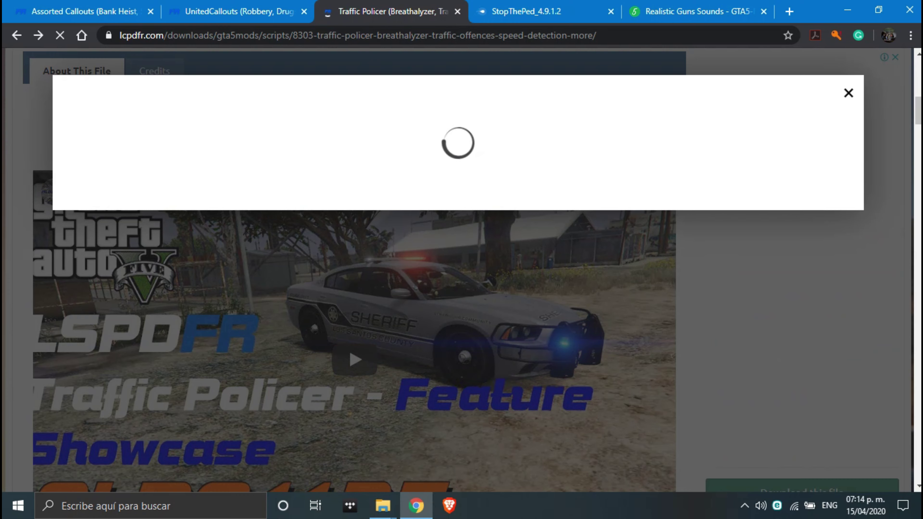
click(849, 93)
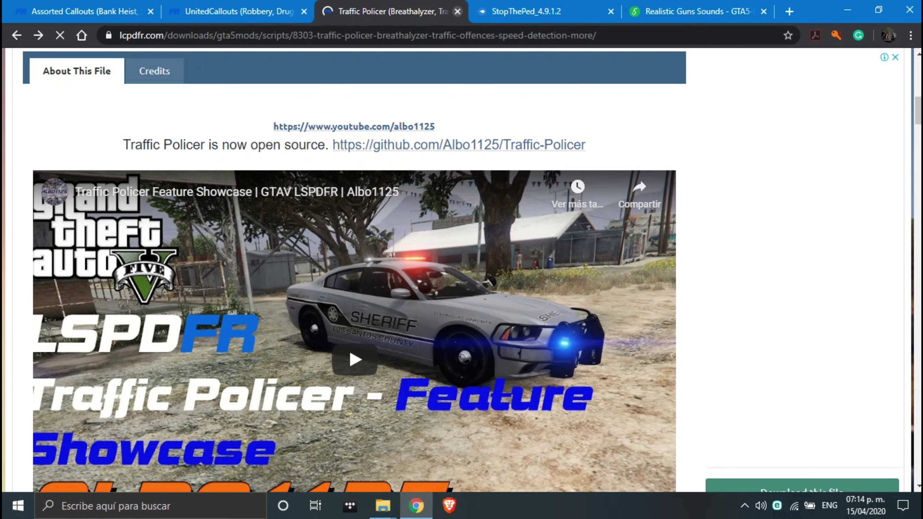
Step: Close the Traffic Policer, Assorted Callouts and UnitedCallouts pages
key(ctrl+w)
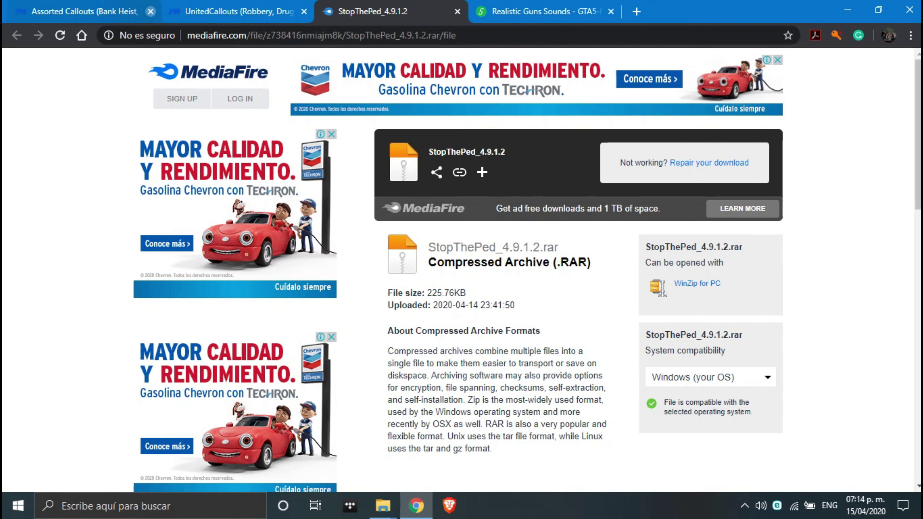
click(150, 11)
click(150, 11)
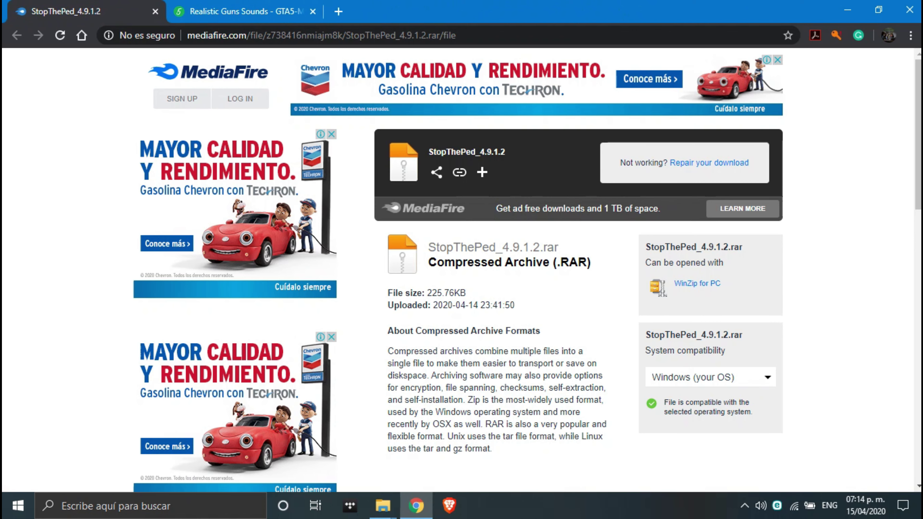
Step: Locate the Traffic_Policer_6_16.0.0 archive in the Descargas folder and return to the StopThePed download page
click(383, 506)
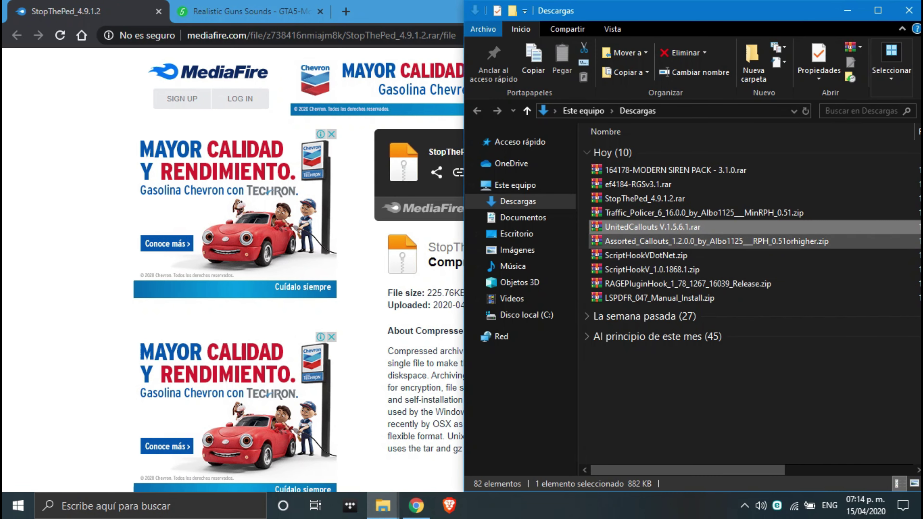
click(694, 213)
click(416, 505)
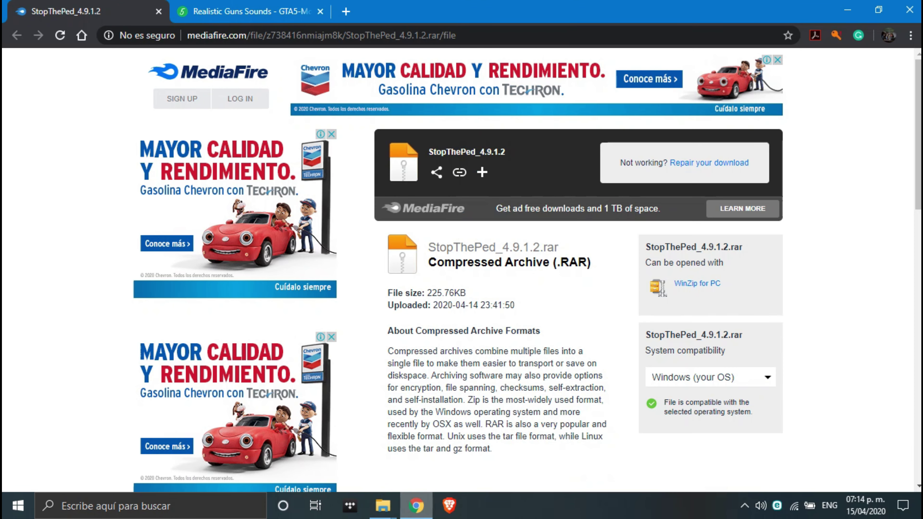
Step: Review the MediaFire page for StopThePed_4.9.1.2.rar, including its file size, upload date, upload region and virus scan
scroll(458, 269, down, 5)
scroll(458, 269, up, 5)
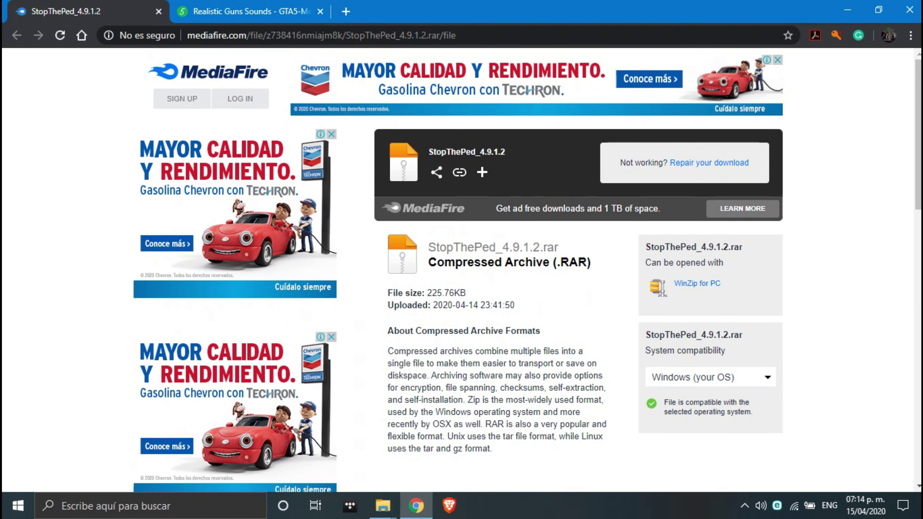
scroll(458, 269, down, 3)
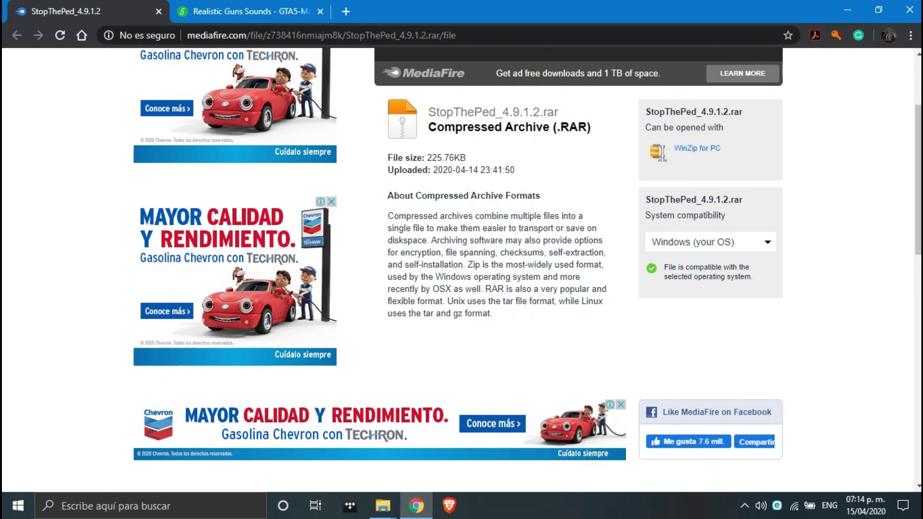
drag(510, 170, 388, 157)
click(388, 158)
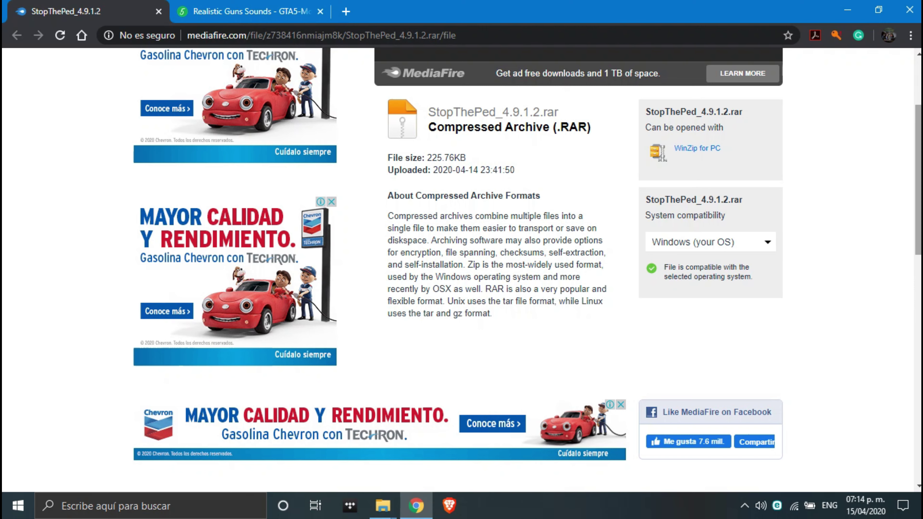
scroll(527, 271, down, 5)
scroll(527, 270, down, 6)
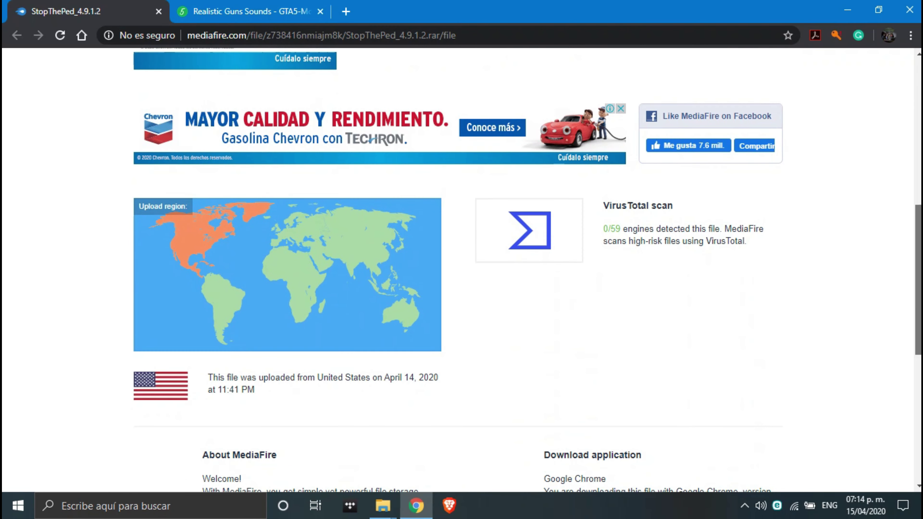
scroll(527, 270, up, 12)
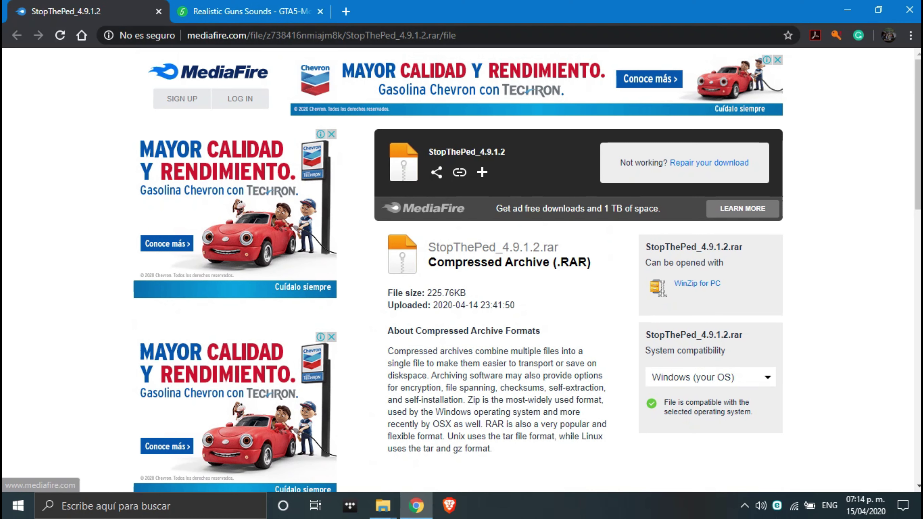
Step: Check StopThePed_4.9.1.2.rar in the Descargas folder and close its MediaFire page
click(383, 505)
click(423, 447)
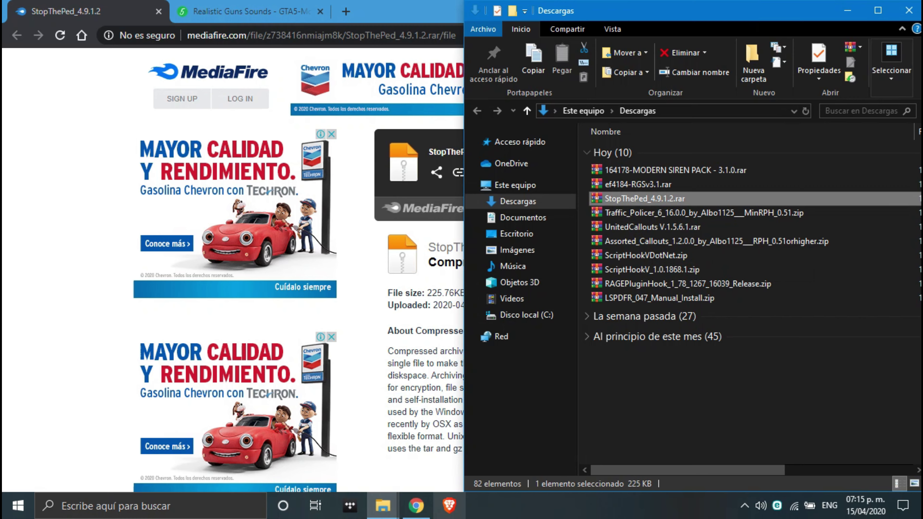
click(417, 506)
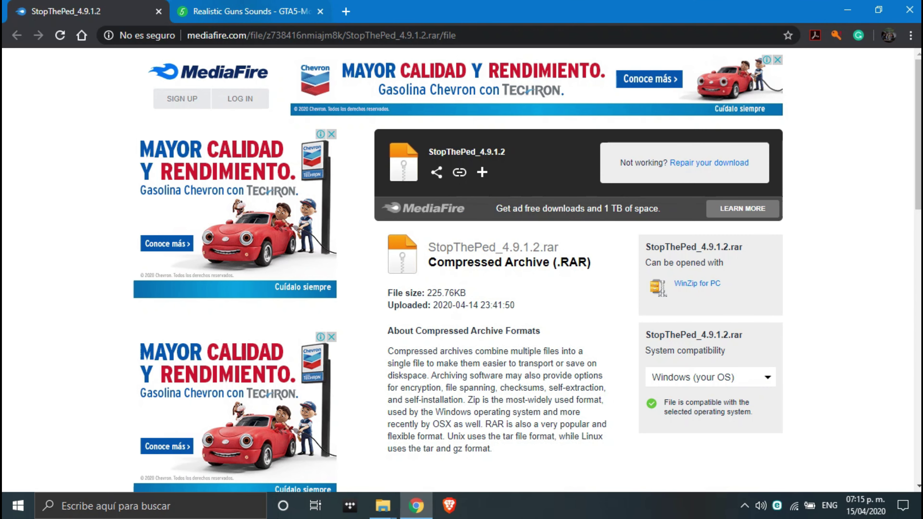
key(ctrl+w)
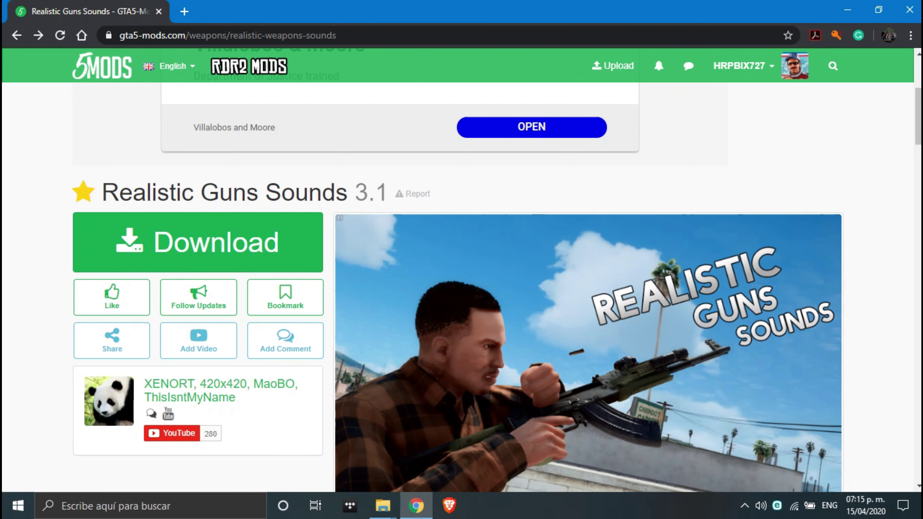
Step: Review the Realistic Guns Sounds 3.1 page and locate its archive ef4184-RGSv3.1.rar in the Descargas folder
scroll(461, 271, down, 8)
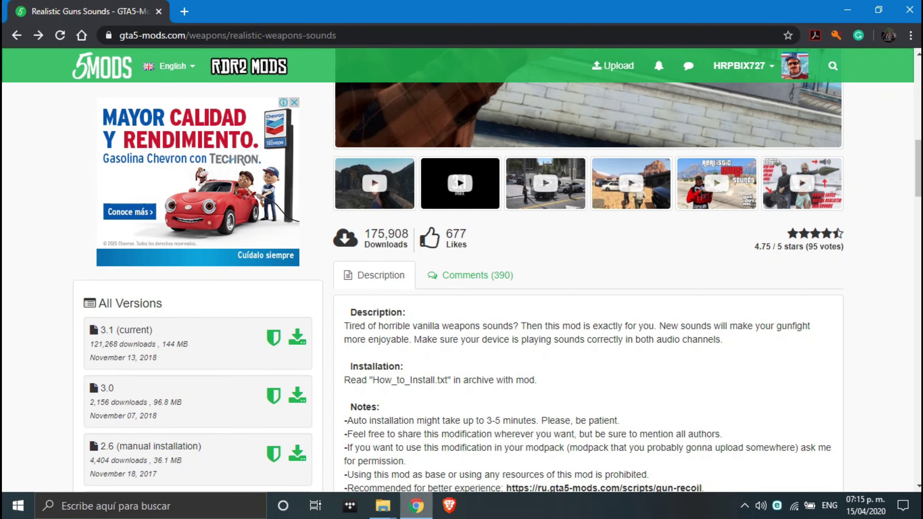
mouse_move(383, 506)
click(425, 443)
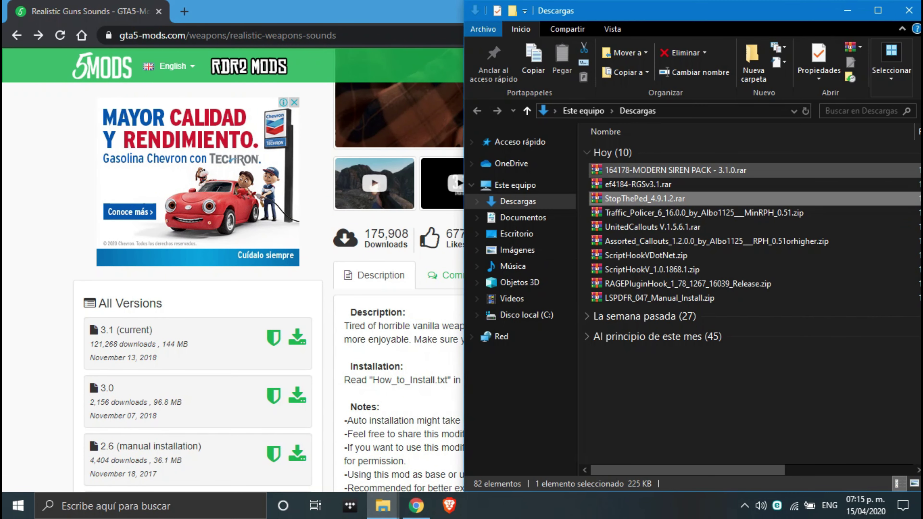
click(638, 184)
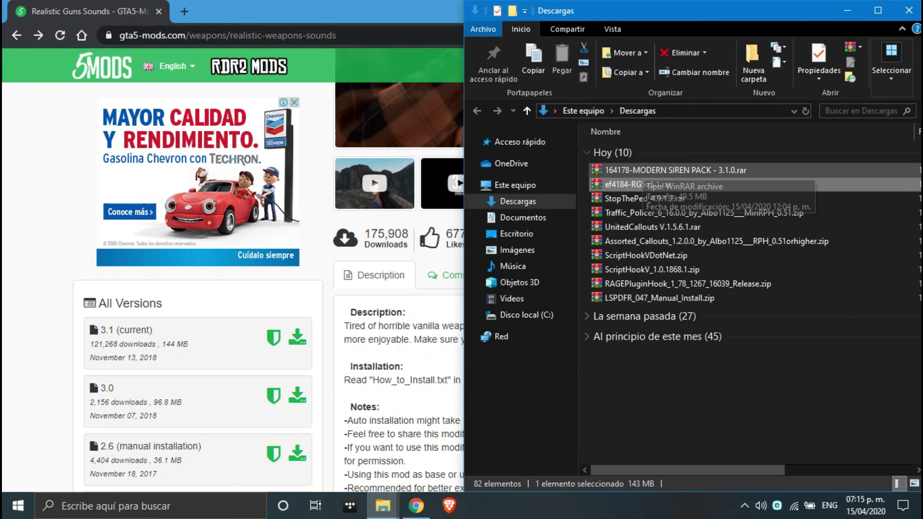
click(417, 506)
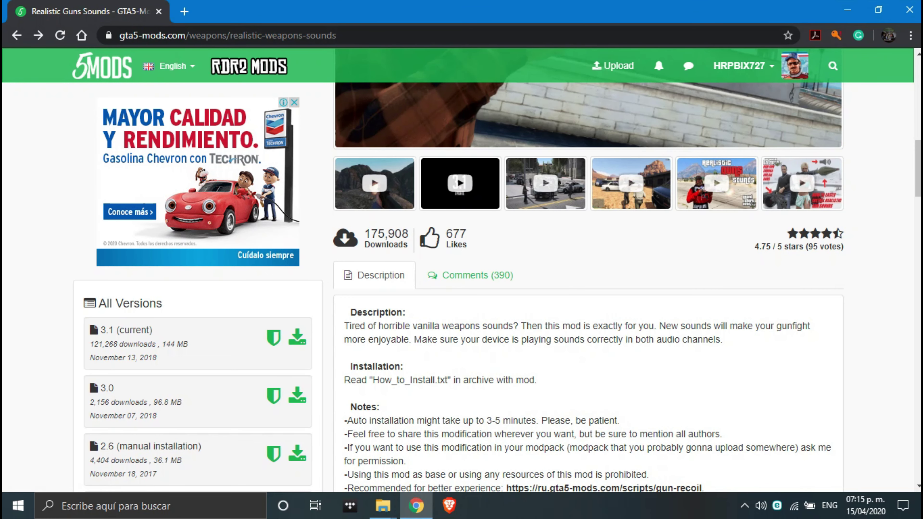
Step: Locate 164178-MODERN SIREN PACK - 3.1.0.rar in the Descargas folder, then close the browser
mouse_move(382, 506)
click(422, 442)
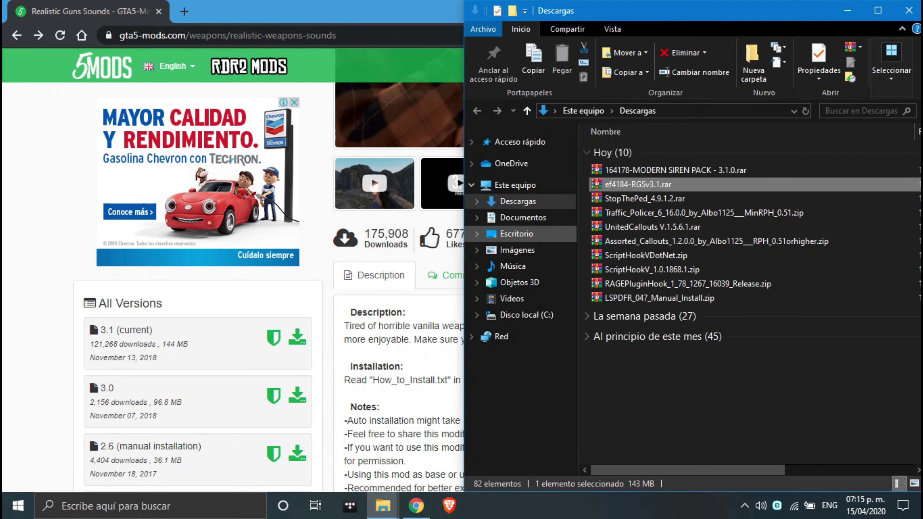
click(676, 170)
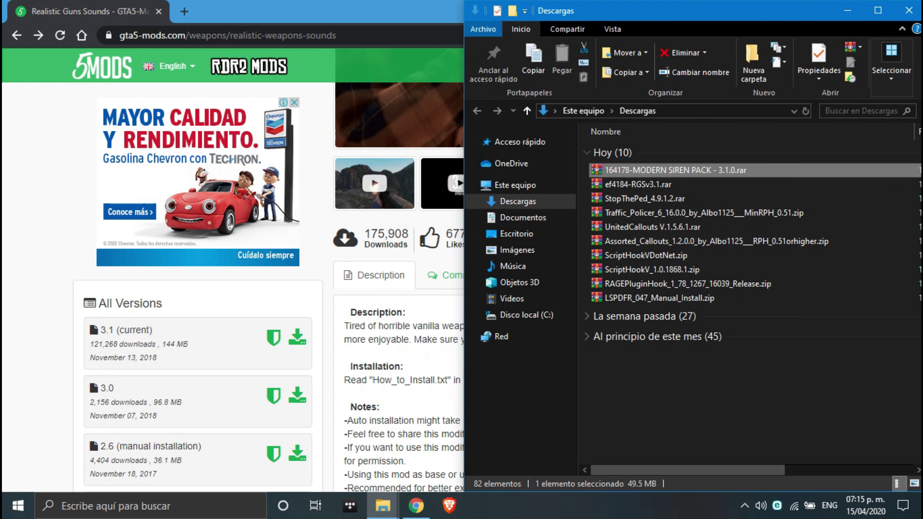
key(alt+Tab)
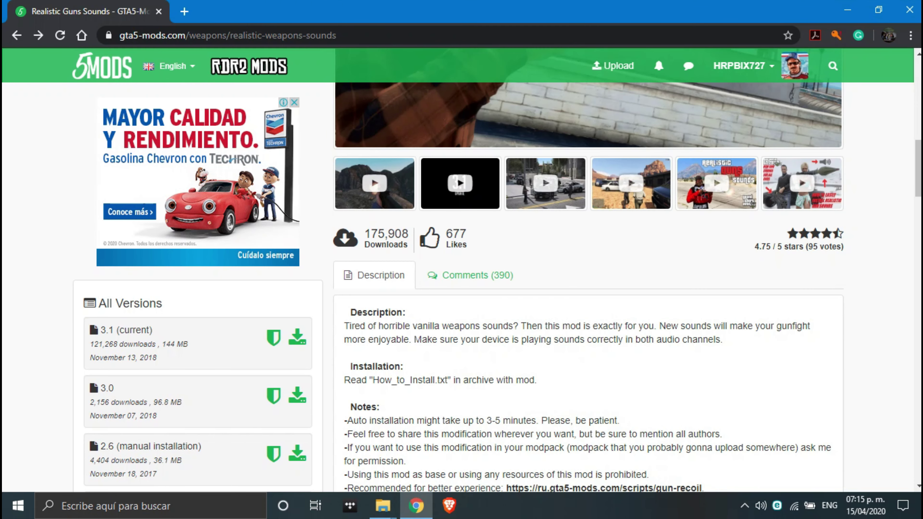
click(910, 9)
Step: Open the Grand Theft Auto V folder inside Steam's common folder and narrow the navigation panes of both File Explorer windows
click(291, 240)
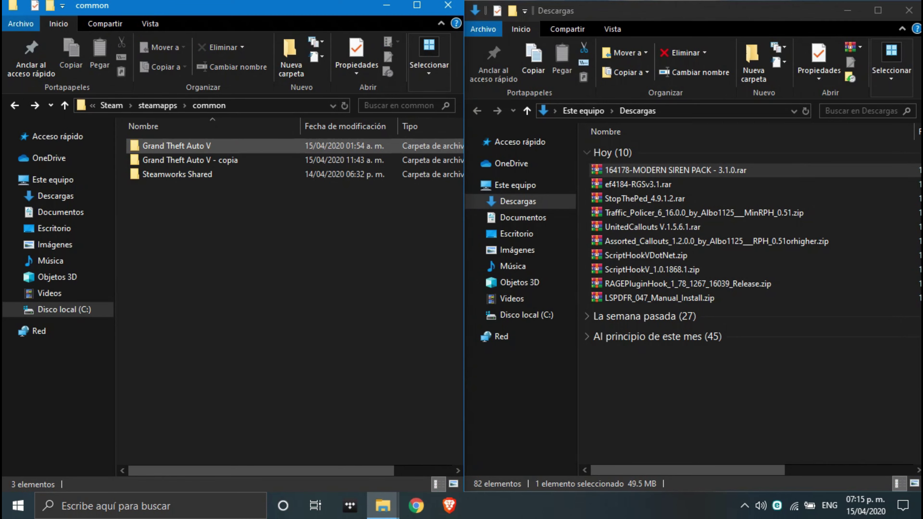
click(204, 146)
click(204, 147)
double_click(247, 147)
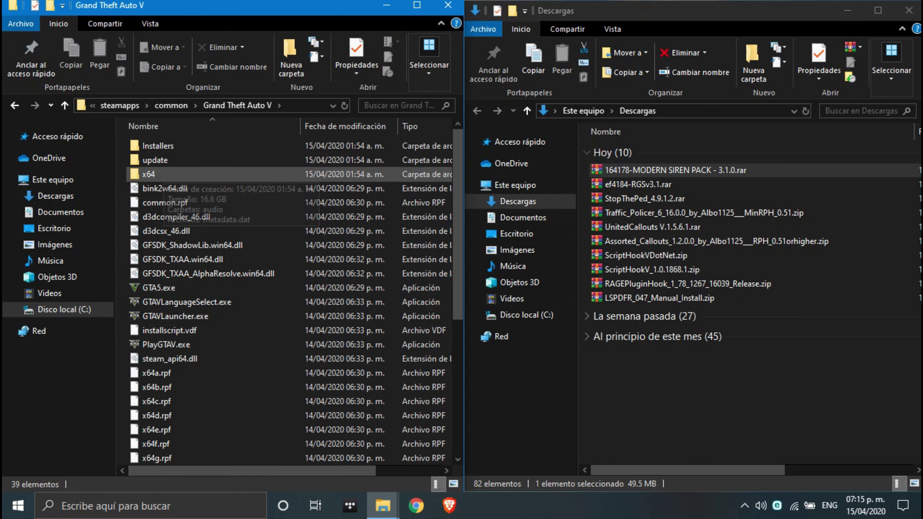
drag(116, 291, 40, 291)
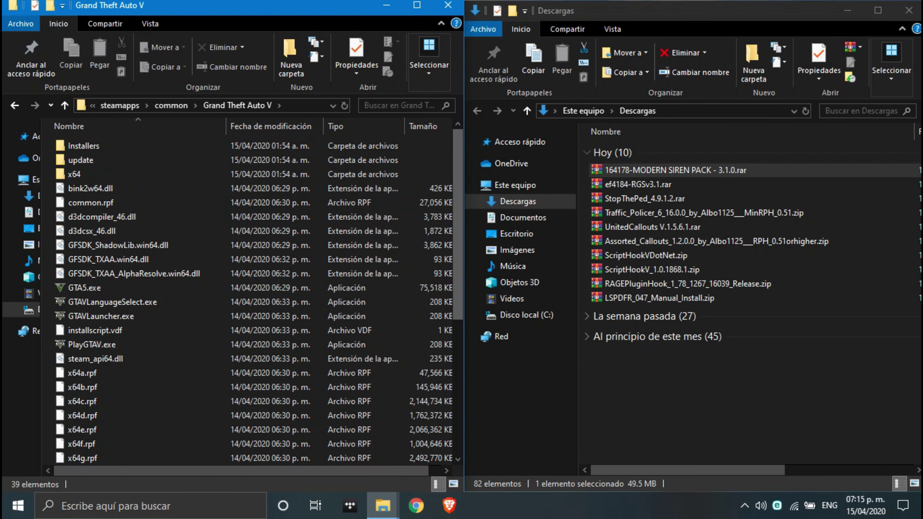
drag(578, 215, 537, 214)
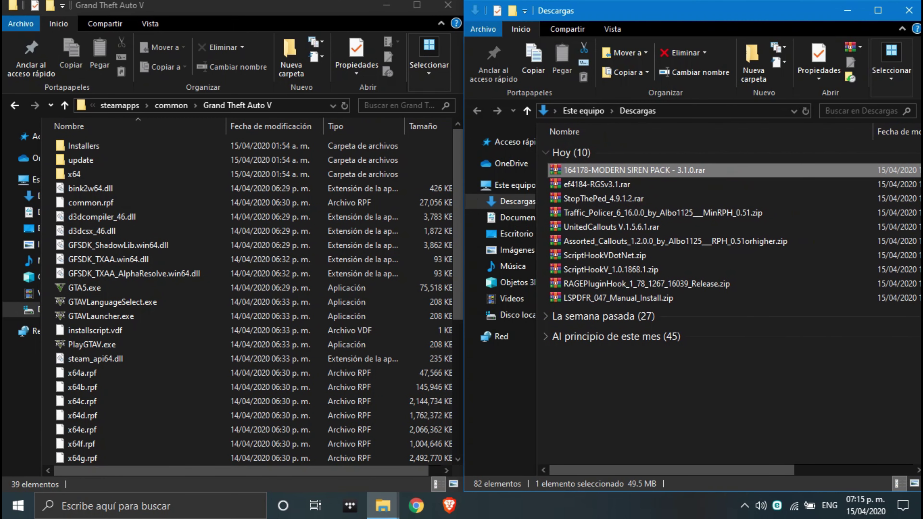
Step: Widen the Grand Theft Auto V window against the Descargas window and select LSPDFR_047_Manual_Install.zip
drag(465, 218, 510, 211)
click(664, 299)
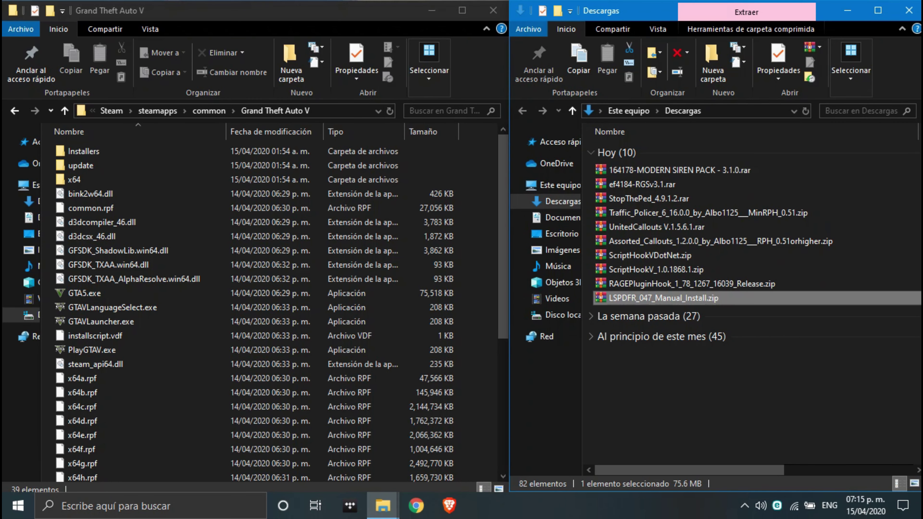
click(650, 284)
click(650, 284)
click(654, 270)
click(658, 298)
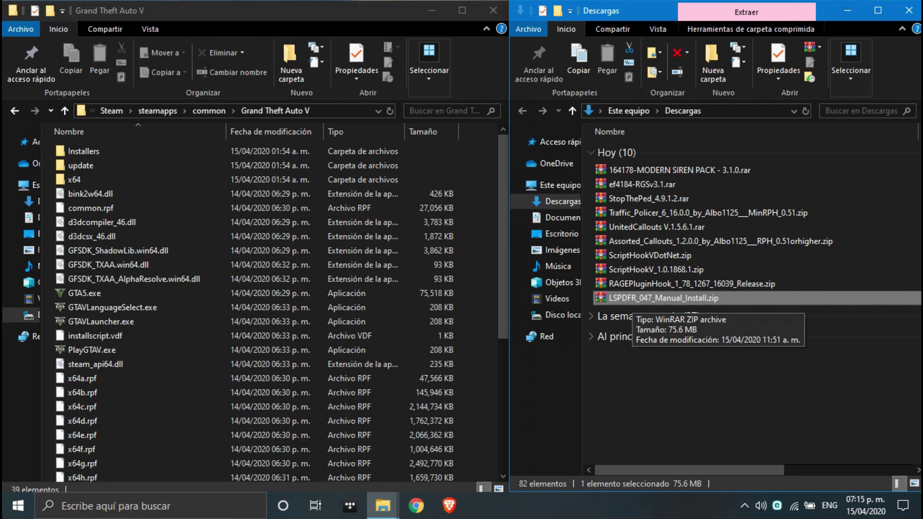
Step: Extract LSPDFR_047_Manual_Install.zip directly into the Descargas folder and look over the extracted items
right_click(633, 299)
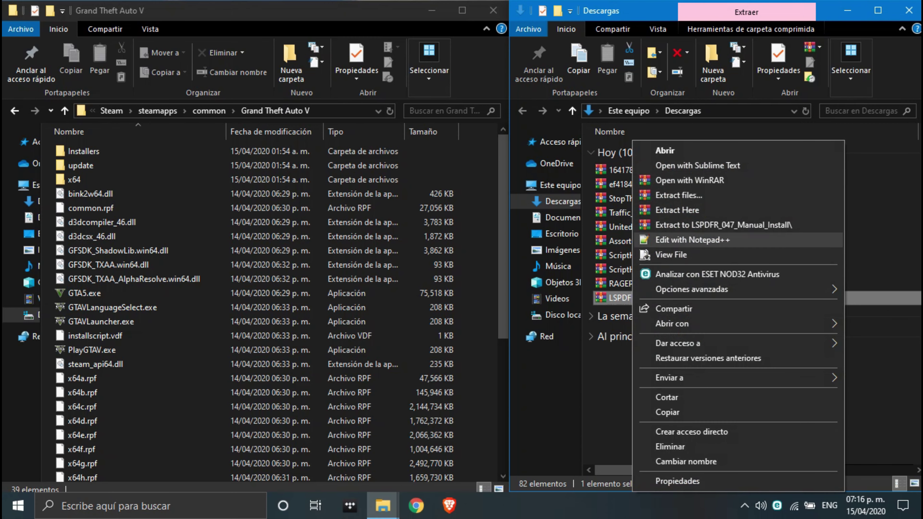
click(723, 225)
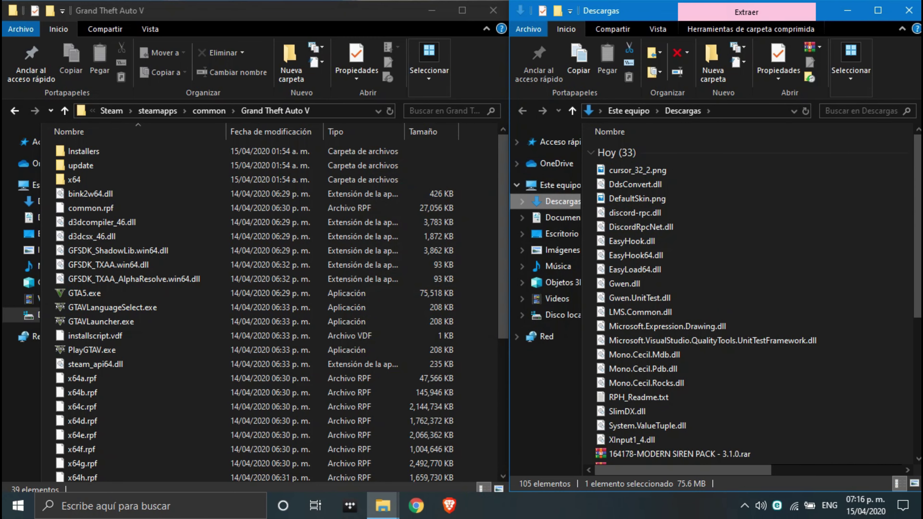
scroll(654, 342, down, 6)
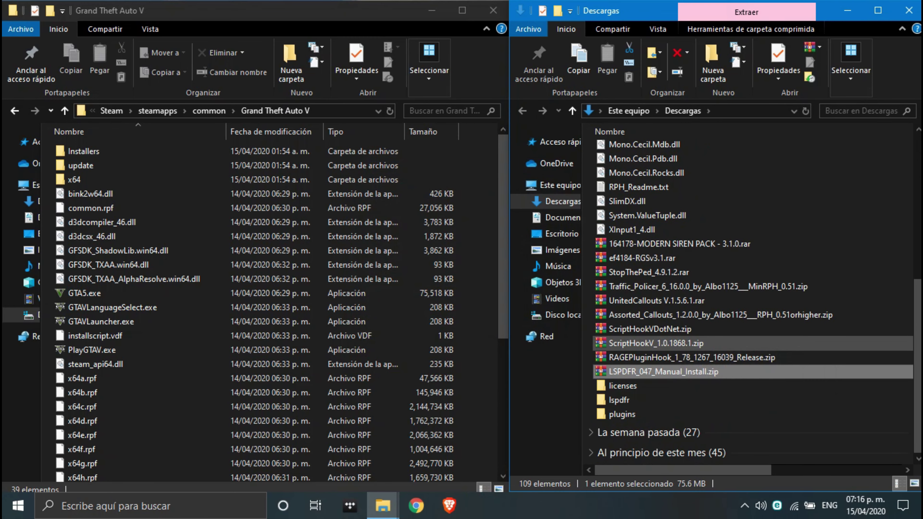
scroll(654, 343, up, 5)
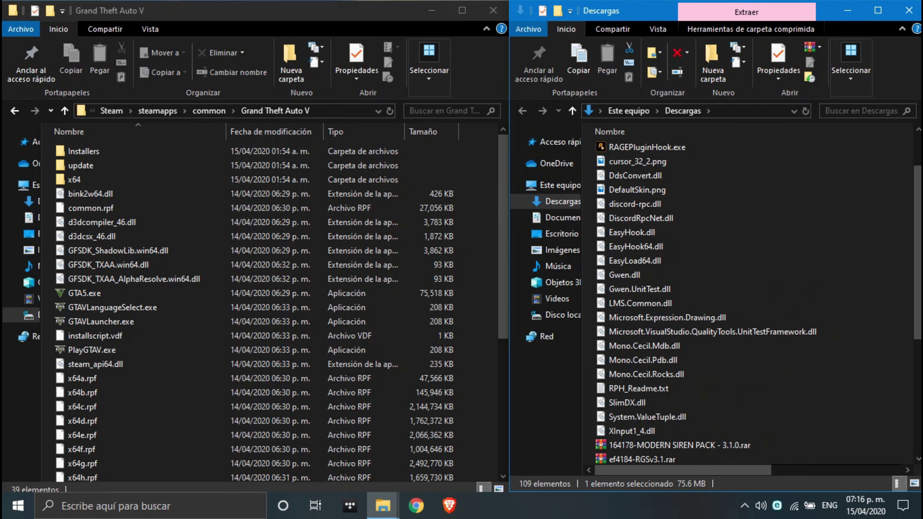
scroll(647, 208, up, 2)
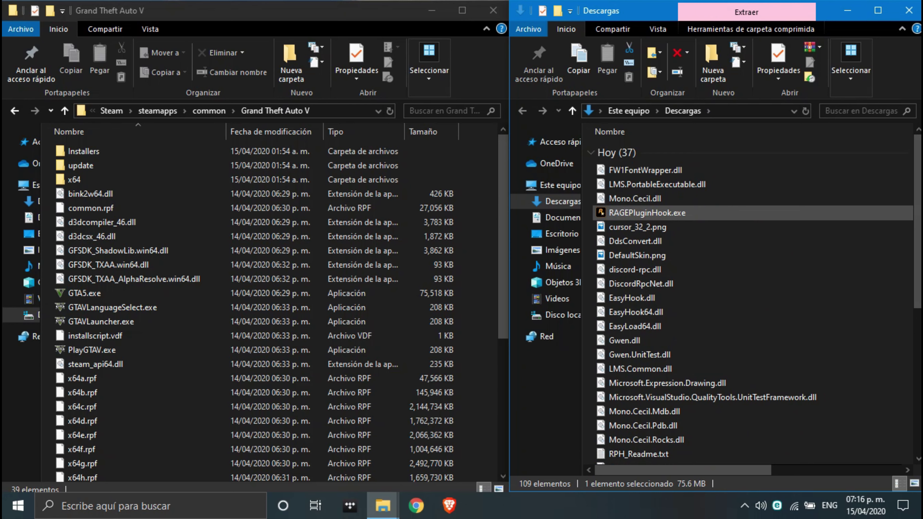
Step: Delete the loose extracted LSPDFR files from FW1FontWrapper.dll through XInput1_4.dll in the Descargas folder
click(664, 171)
key(shift+Down)
key(shift+Down)
key(shift+Down)
key(shift+Down)
key(shift+Down)
key(shift+Down)
key(shift+Down)
key(shift+Down)
key(shift+Down)
key(shift+Down)
key(shift+Down)
key(shift+Down)
key(shift+Down)
key(shift+Down)
key(shift+Down)
key(shift+Down)
key(shift+Down)
key(shift+Down)
key(shift+Down)
key(shift+Down)
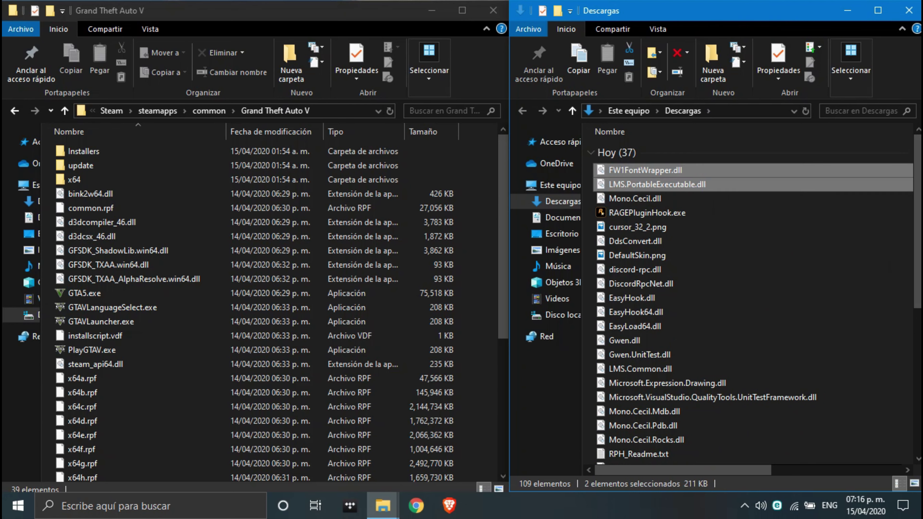
key(shift+Up)
key(shift+Up)
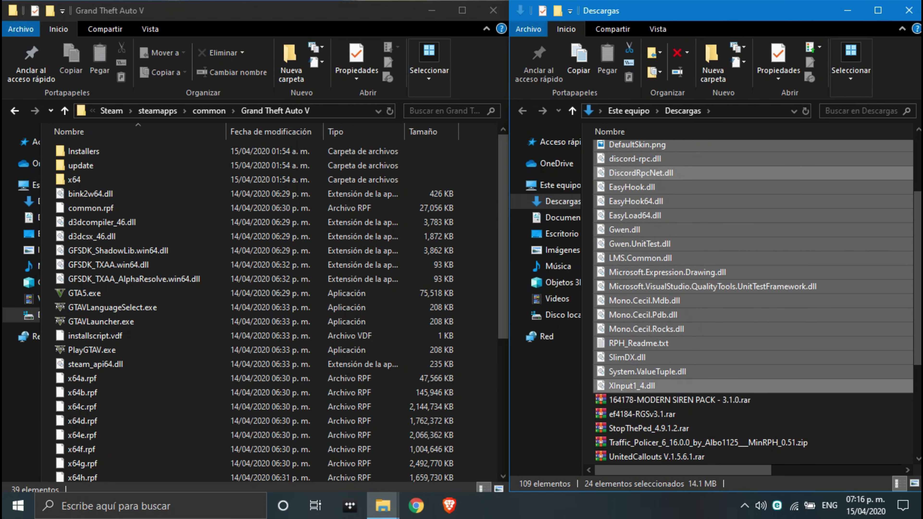
key(Delete)
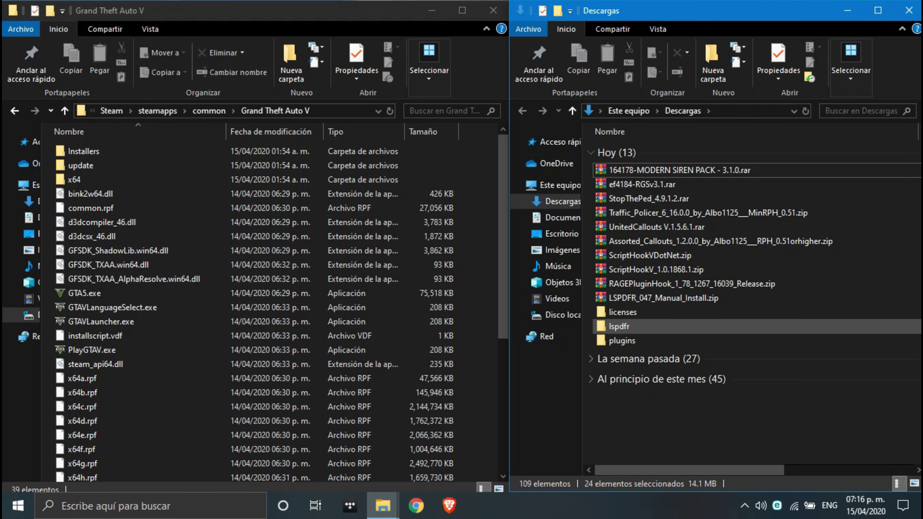
Step: Delete the extracted licenses, lspdfr and plugins folders from the Descargas folder
click(640, 312)
key(shift+Down)
key(shift+Down)
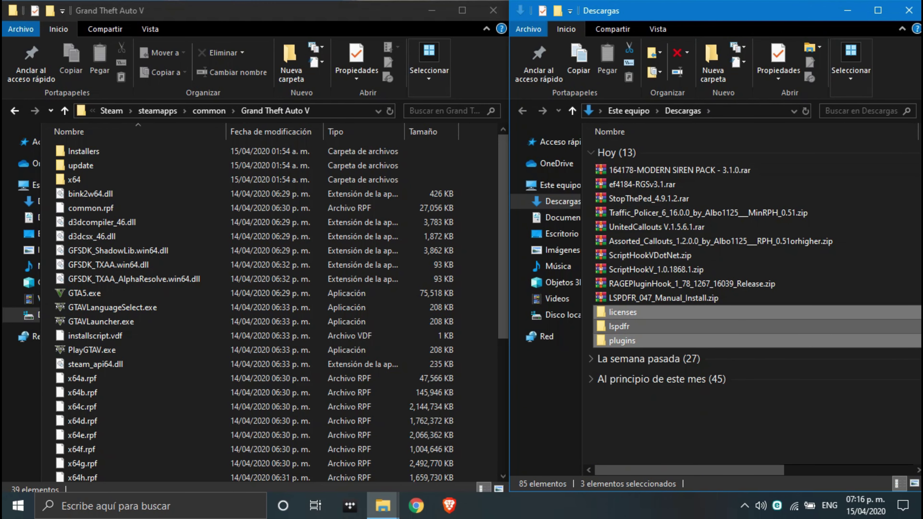
key(Delete)
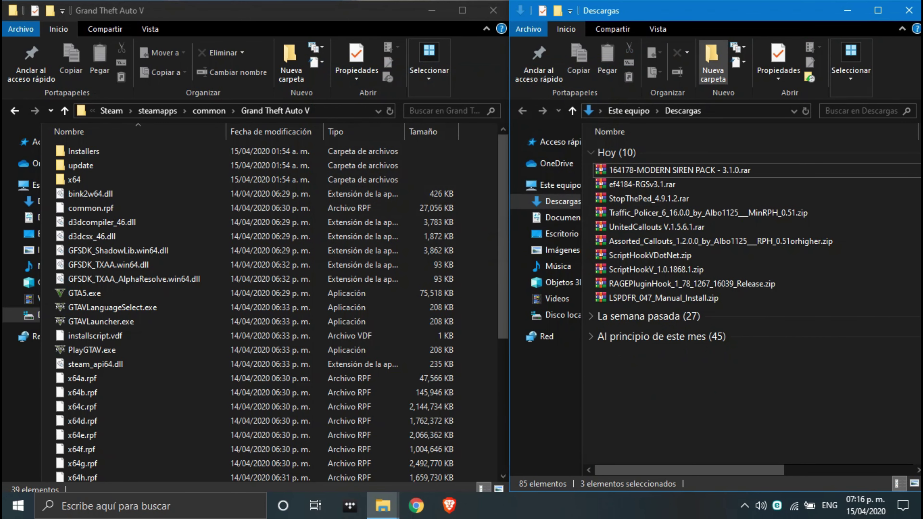
Step: Create a folder named LSPDFR in Descargas and move LSPDFR_047_Manual_Install.zip into it
click(712, 62)
text(LSPDFR)
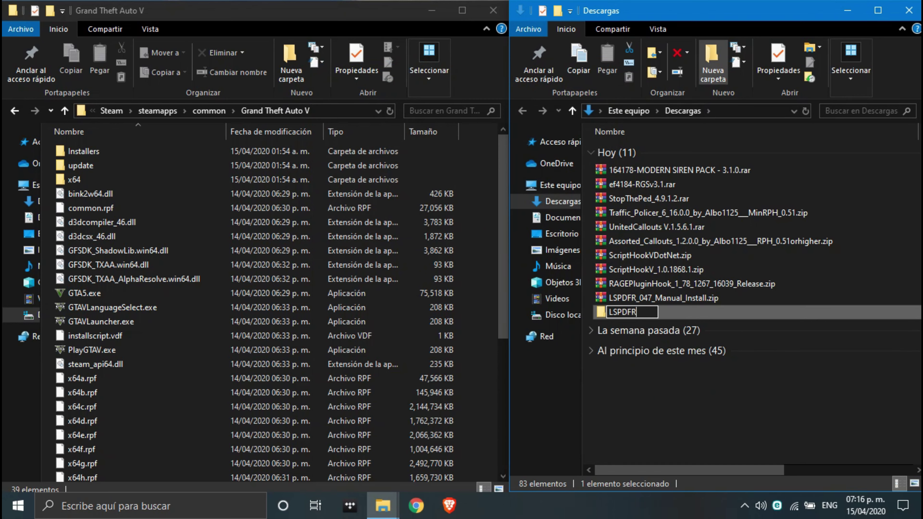
click(669, 298)
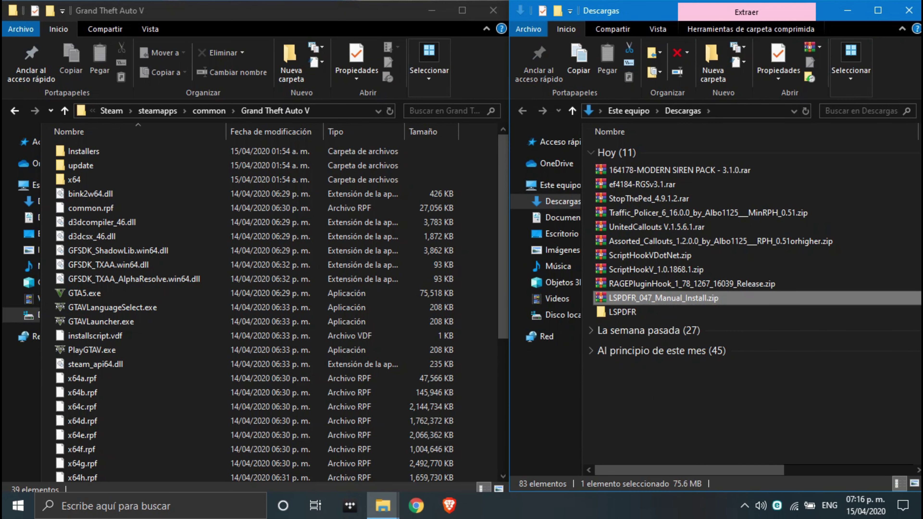
drag(669, 298, 647, 312)
Step: Extract LSPDFR_047_Manual_Install.zip inside the LSPDFR folder, then delete the archive from it
double_click(647, 299)
click(664, 152)
right_click(642, 149)
click(690, 211)
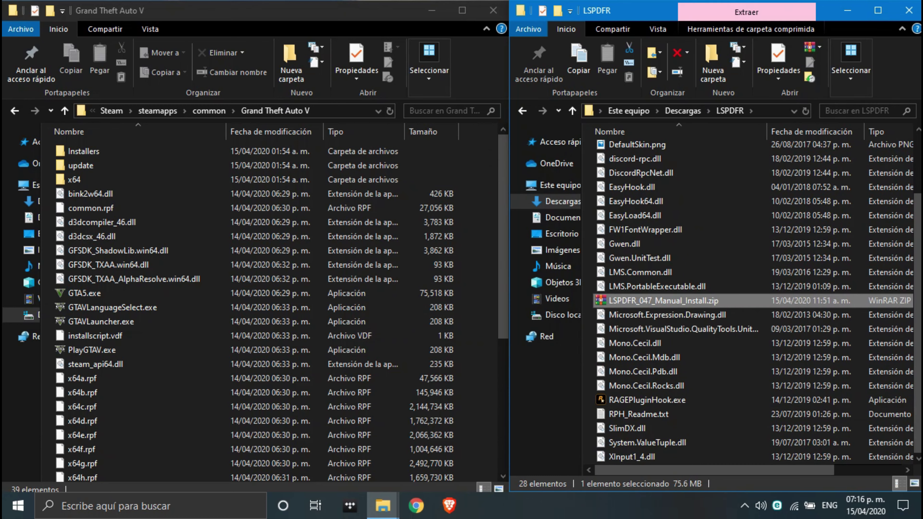
key(Delete)
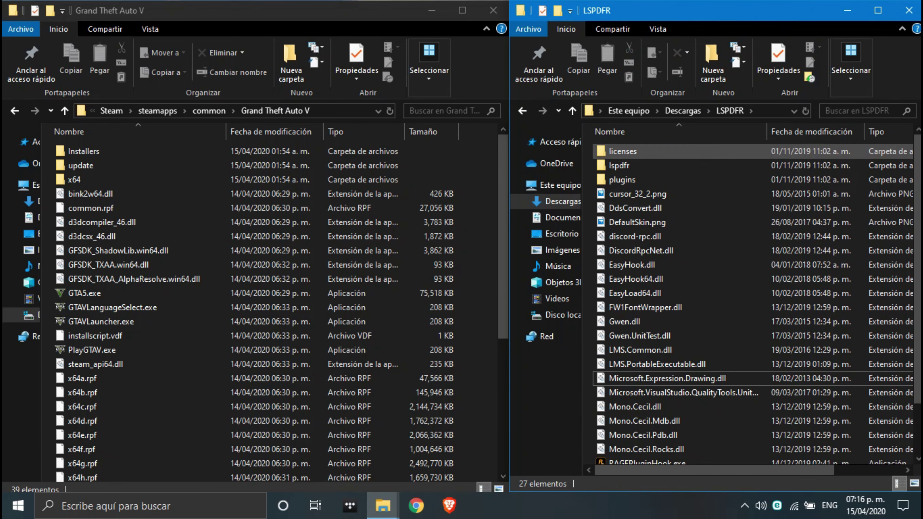
Step: Move all extracted files and folders from the LSPDFR folder into the Grand Theft Auto V folder
click(623, 151)
key(shift+Down)
key(shift+Down)
key(shift+Down)
key(shift+Down)
key(shift+Down)
key(shift+Down)
key(shift+Down)
key(shift+Down)
key(shift+Down)
key(shift+Down)
key(shift+Down)
key(shift+Down)
key(shift+Down)
key(shift+Down)
key(shift+Down)
key(shift+Down)
key(shift+Down)
key(shift+Down)
key(shift+Down)
key(shift+Down)
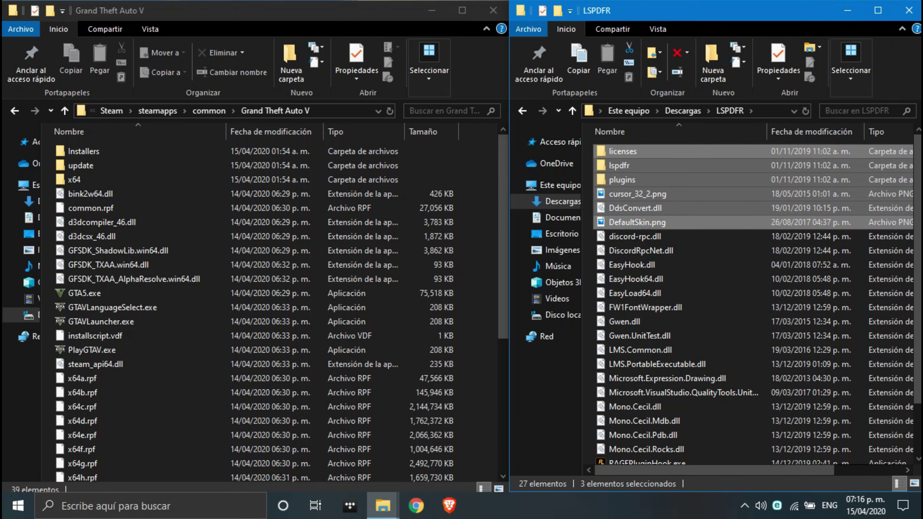
drag(760, 203, 473, 323)
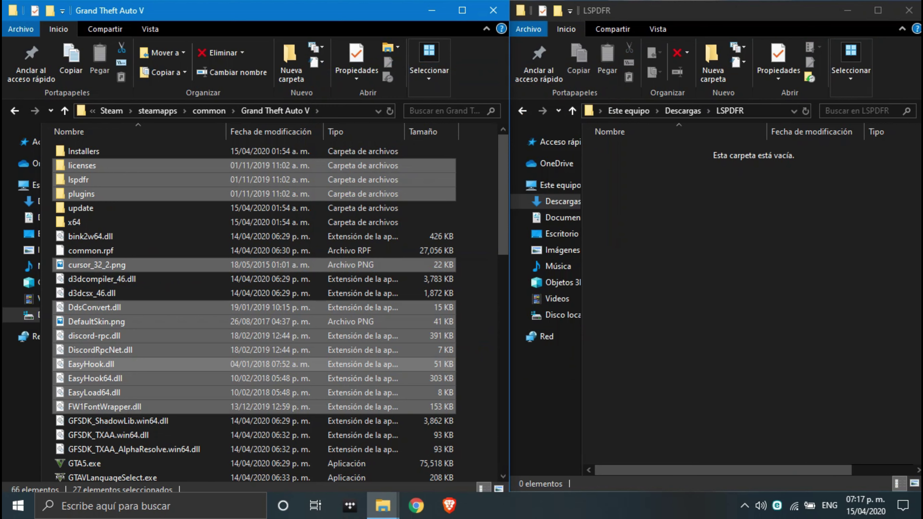
click(477, 349)
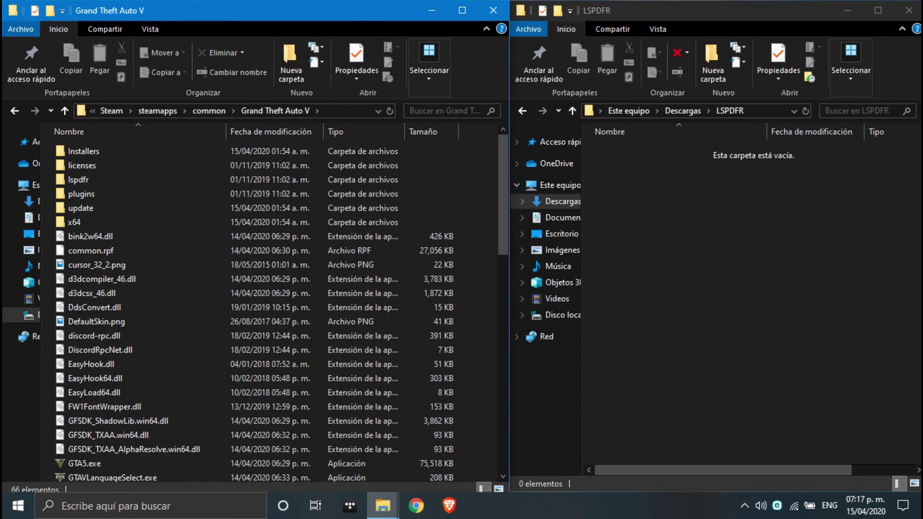
Step: Return to the Descargas folder and delete the emptied LSPDFR folder
click(522, 111)
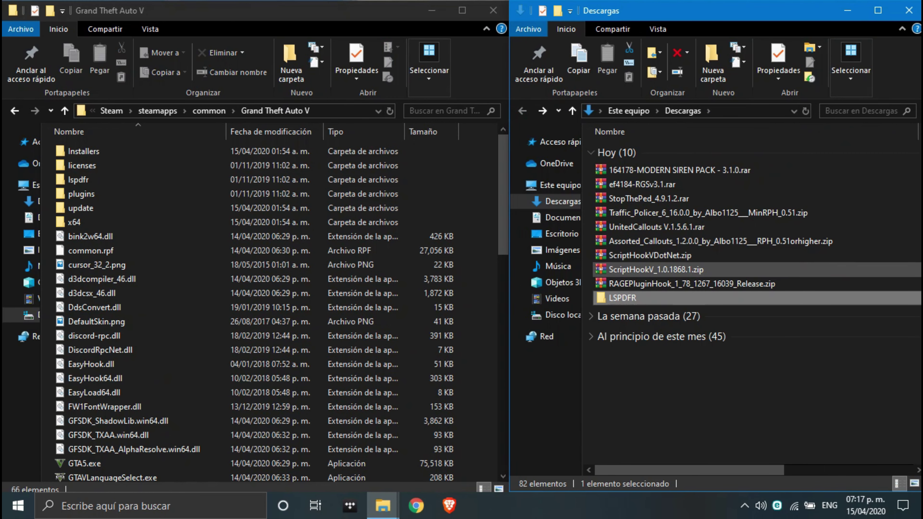
click(749, 389)
click(691, 298)
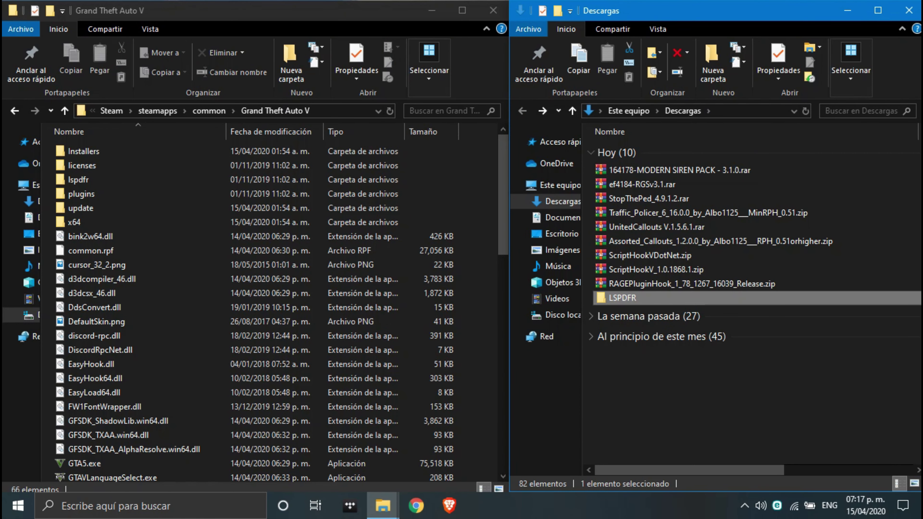
key(Delete)
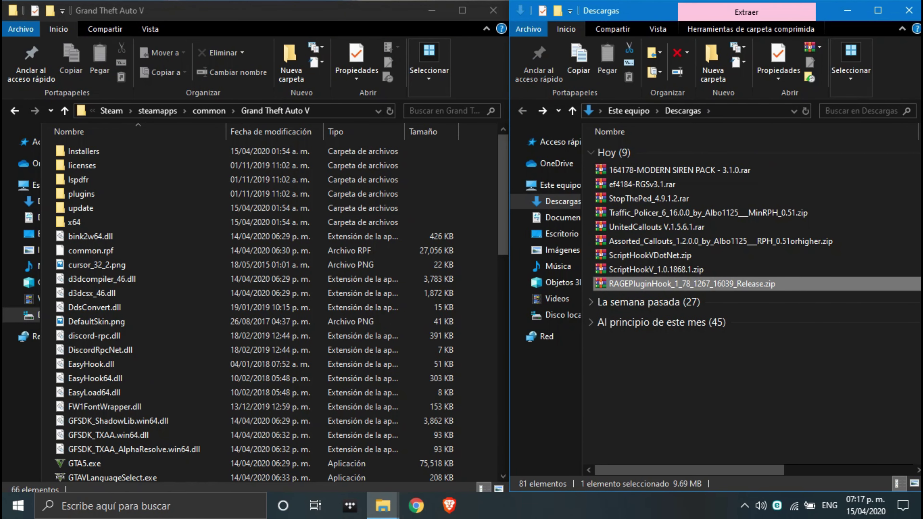
Step: Create a folder named RAGE in Descargas and move RAGEPluginHook_1_78_1267_16039_Release.zip into it
right_click(639, 284)
click(713, 62)
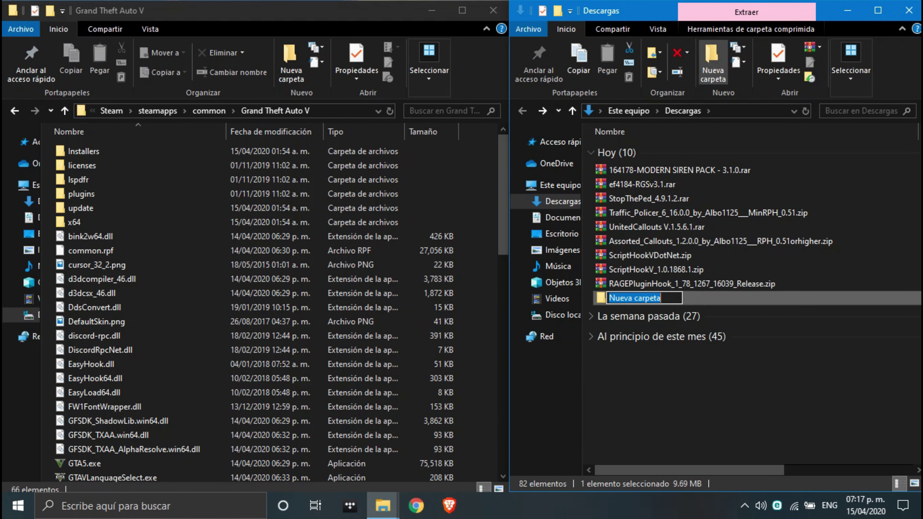
text(RAGE)
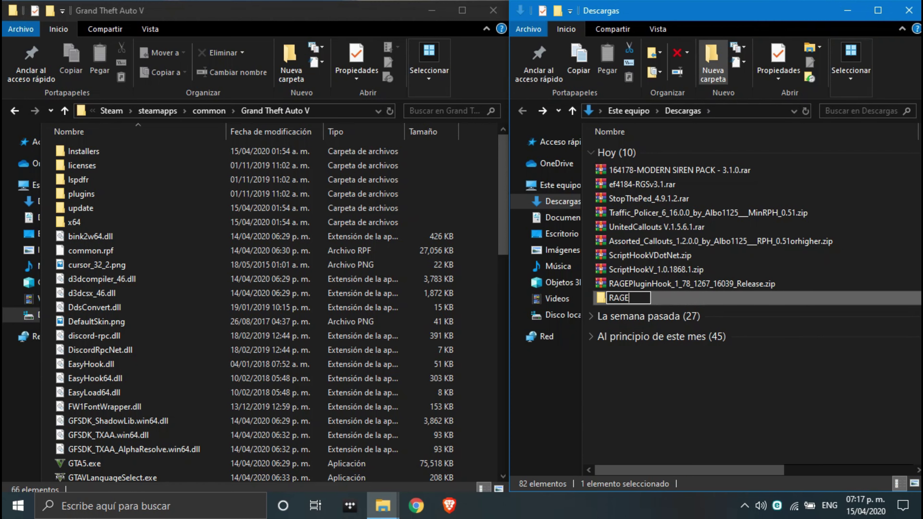
drag(660, 284, 620, 298)
Step: Extract the RAGEPluginHook archive inside the RAGE folder, then delete the archive from it
double_click(620, 284)
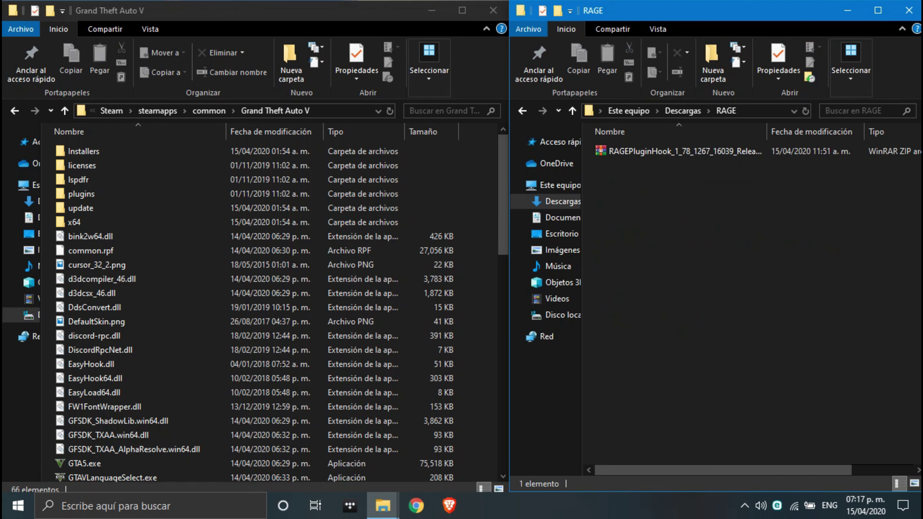
right_click(633, 151)
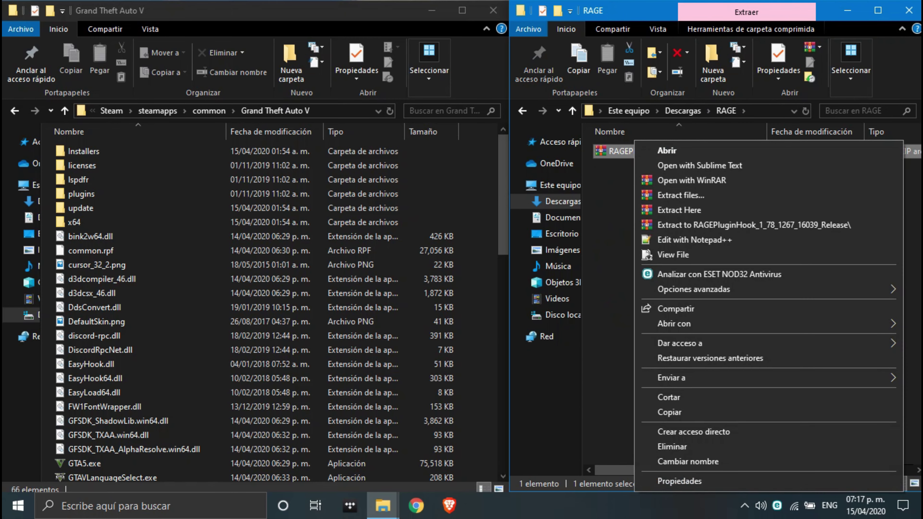
click(673, 211)
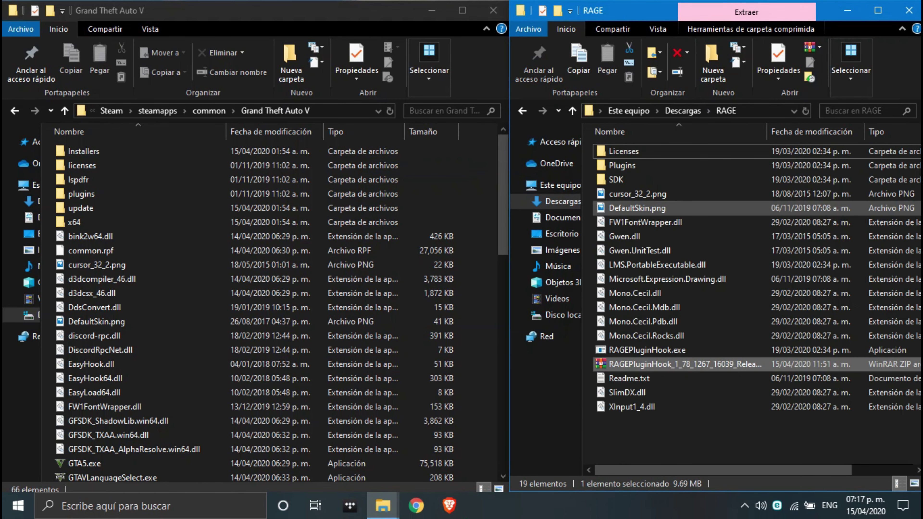
key(Delete)
Step: Move everything except Readme.txt from RAGE into the Grand Theft Auto V folder, replacing existing files, and delete the RAGE folder from Descargas
drag(628, 429, 755, 147)
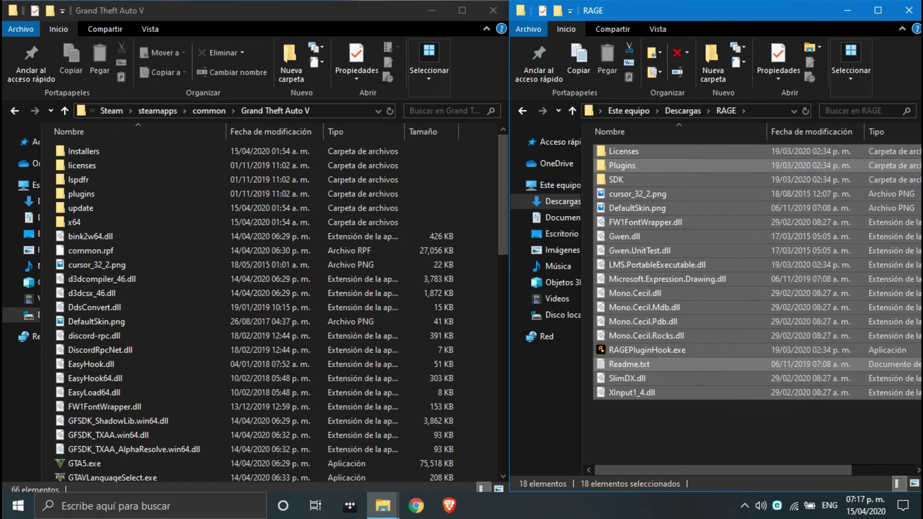
ctrl+click(644, 364)
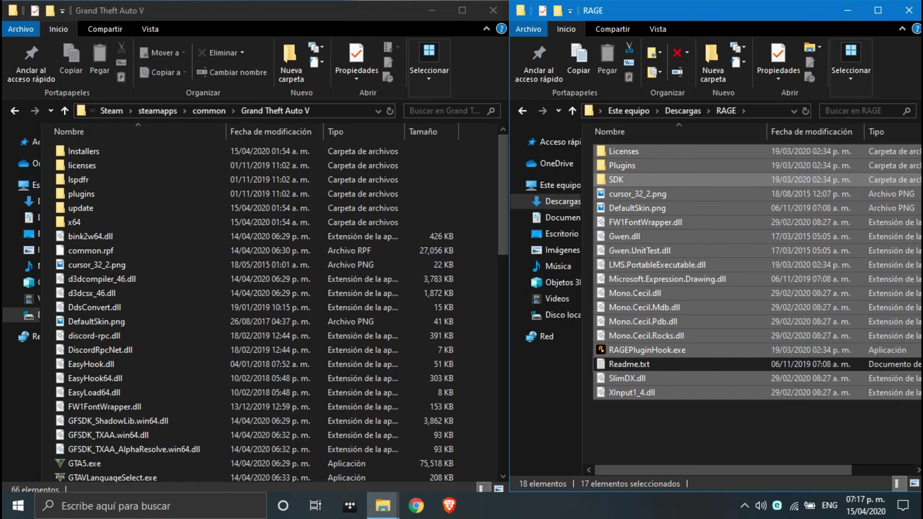
drag(640, 208, 485, 220)
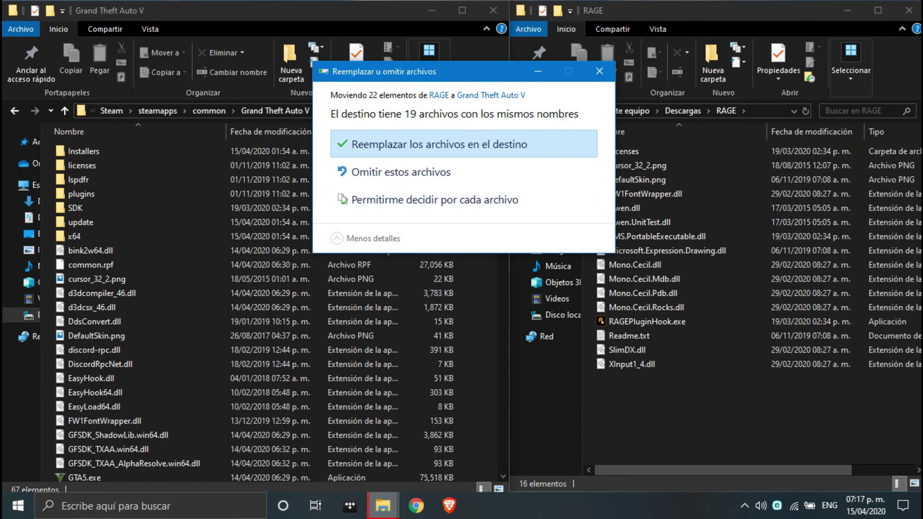
click(436, 144)
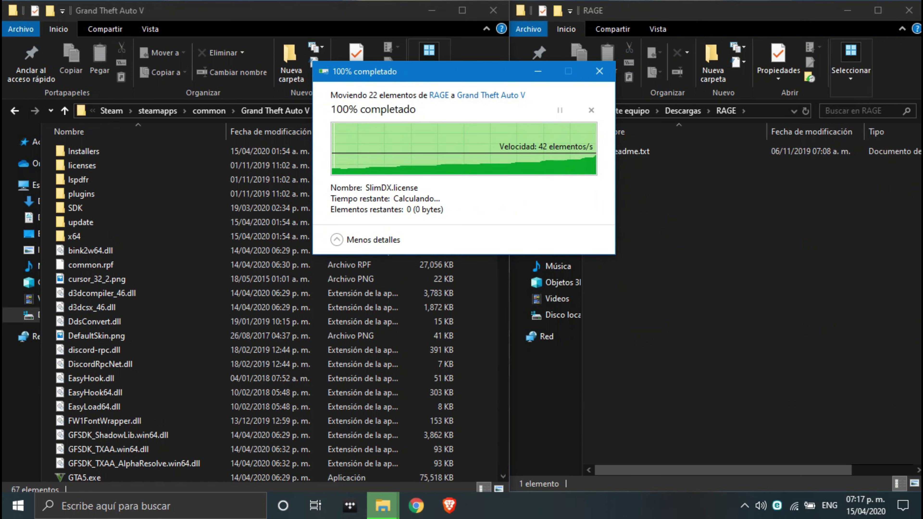
click(522, 111)
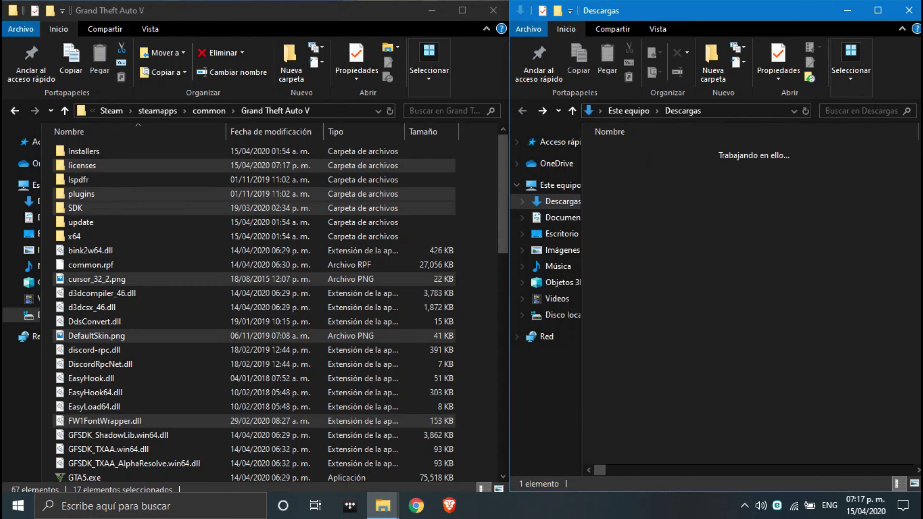
key(Delete)
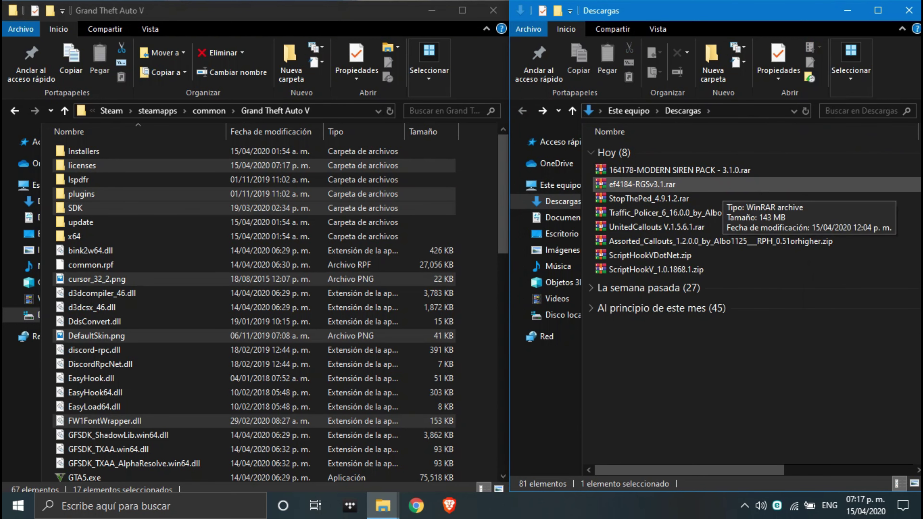
Step: Create a folder named S in Descargas and move ScriptHookV_1.0.1868.1.zip into it
right_click(642, 270)
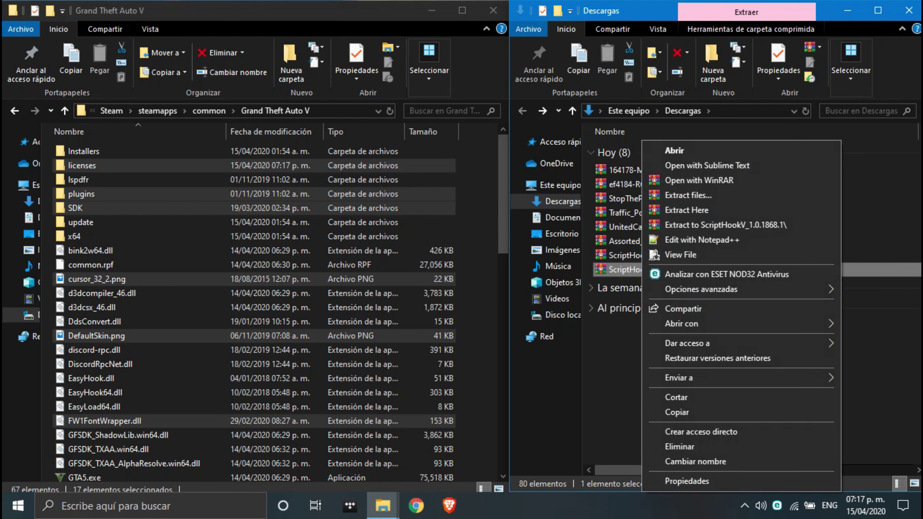
click(713, 62)
text(S)
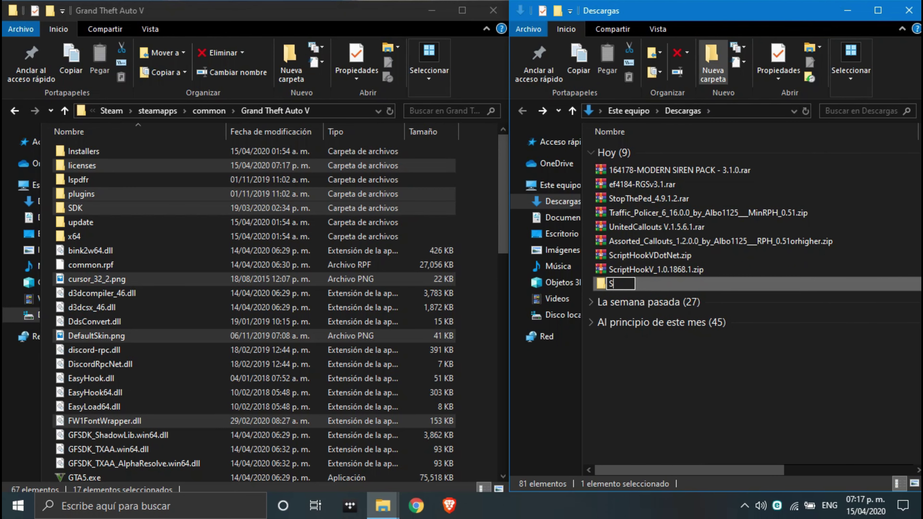
key(Return)
drag(630, 270, 614, 284)
Step: Extract the ScriptHookV archive inside the S folder, then delete the archive and everything else except the bin folder
double_click(615, 270)
click(632, 151)
right_click(633, 151)
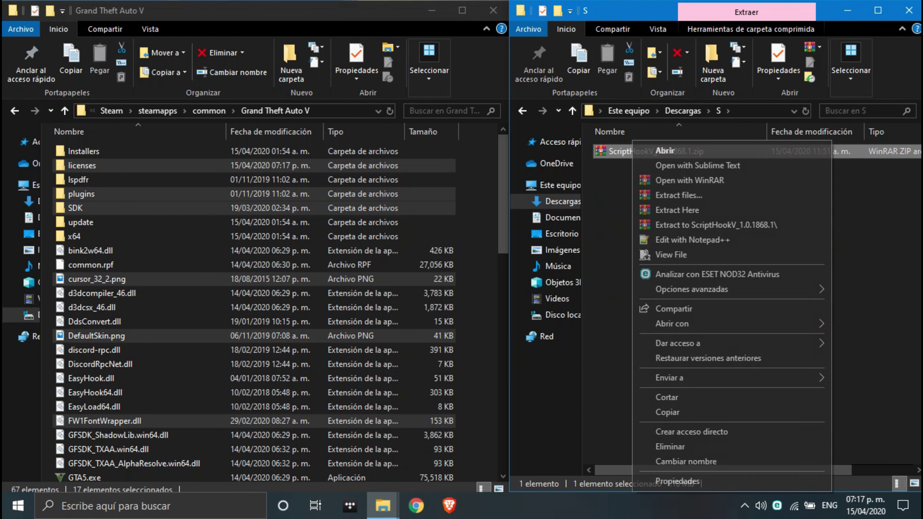
click(677, 210)
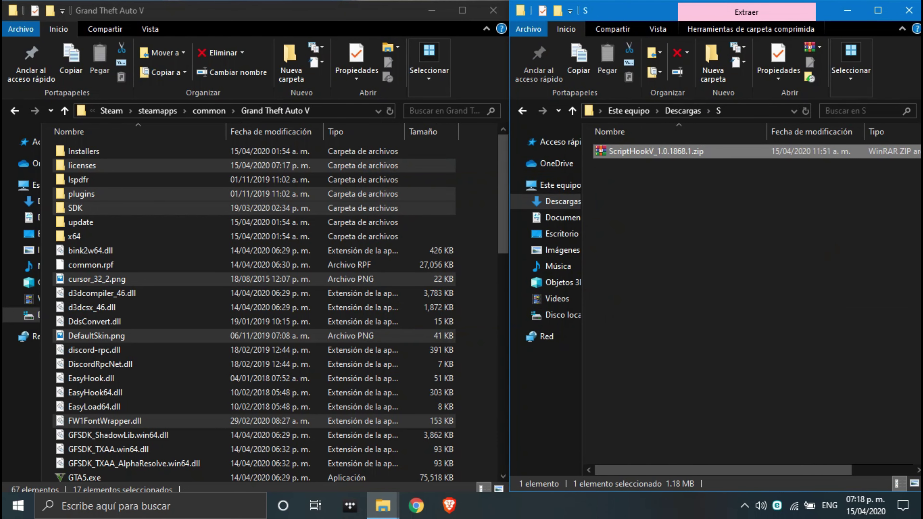
key(Delete)
drag(666, 195, 681, 169)
key(Delete)
Step: Move dinput8.dll and ScriptHookV.dll from bin into the Steam Grand Theft Auto V folder, and delete the S folder from Descargas
double_click(644, 152)
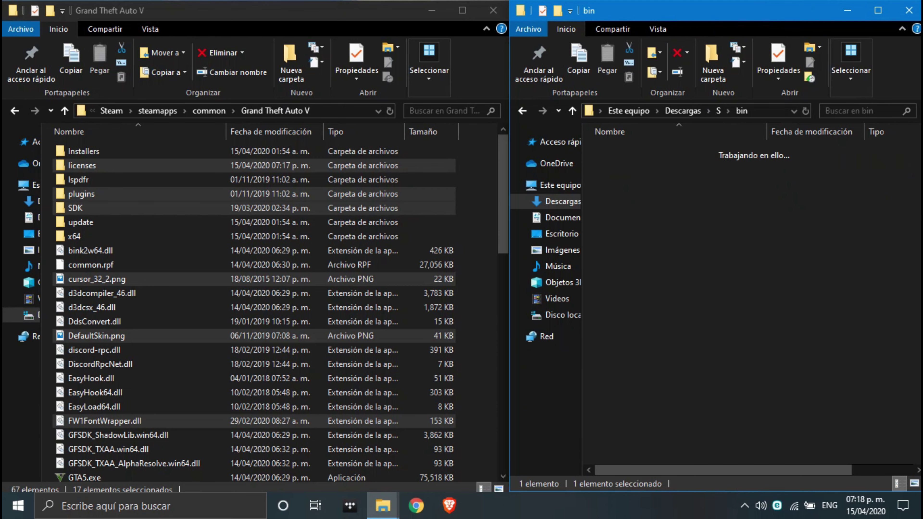
click(642, 153)
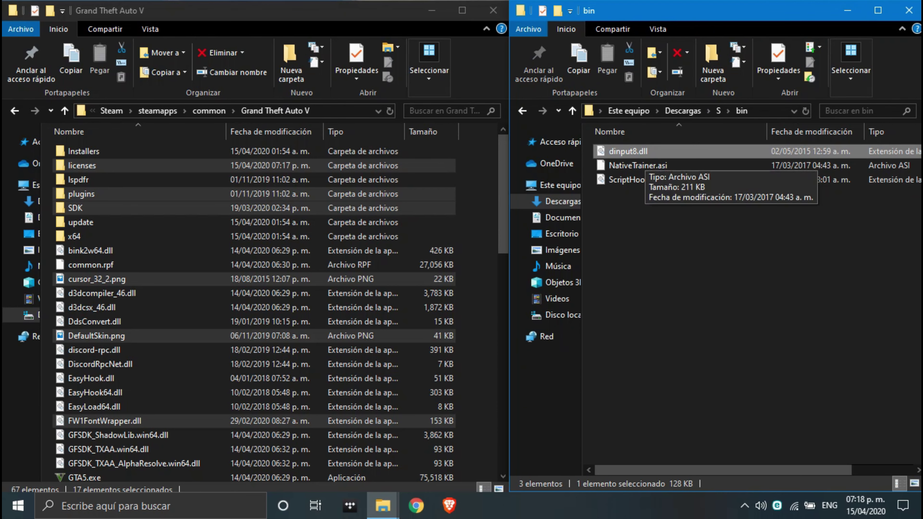
click(672, 215)
click(643, 152)
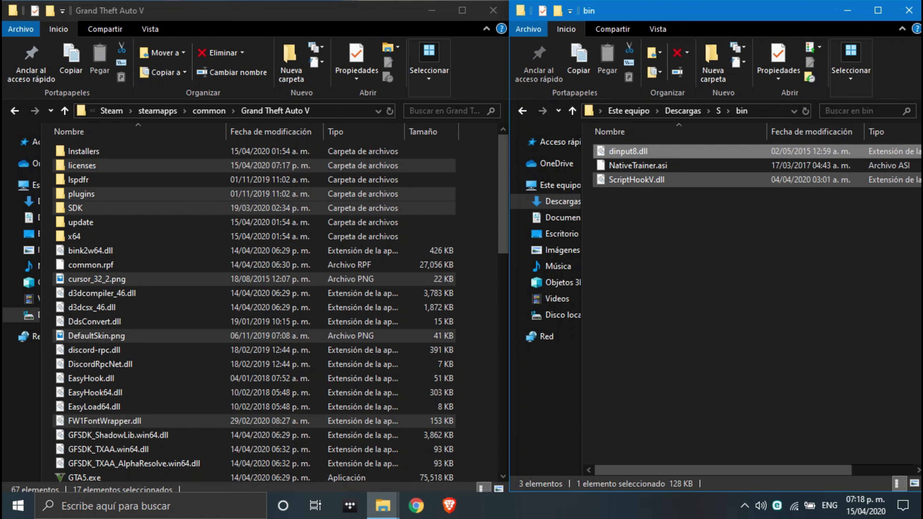
click(637, 180)
drag(636, 180, 476, 243)
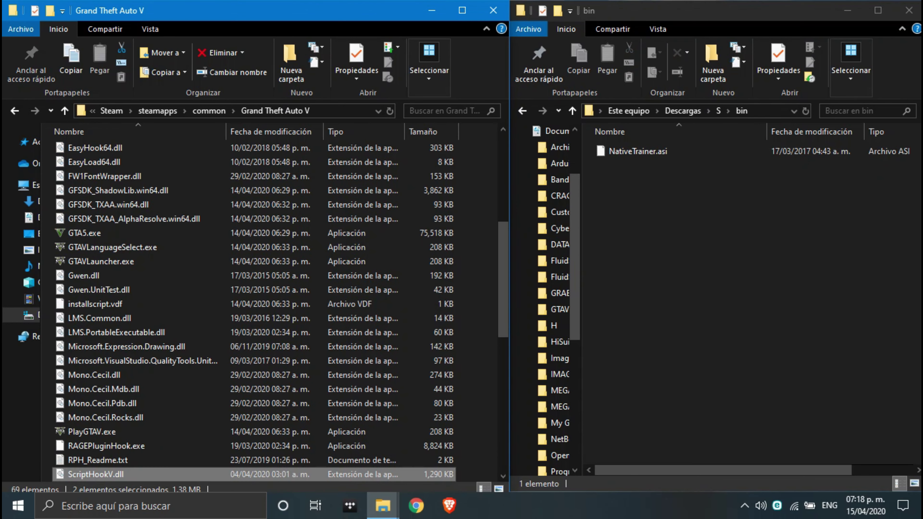
scroll(88, 351, up, 10)
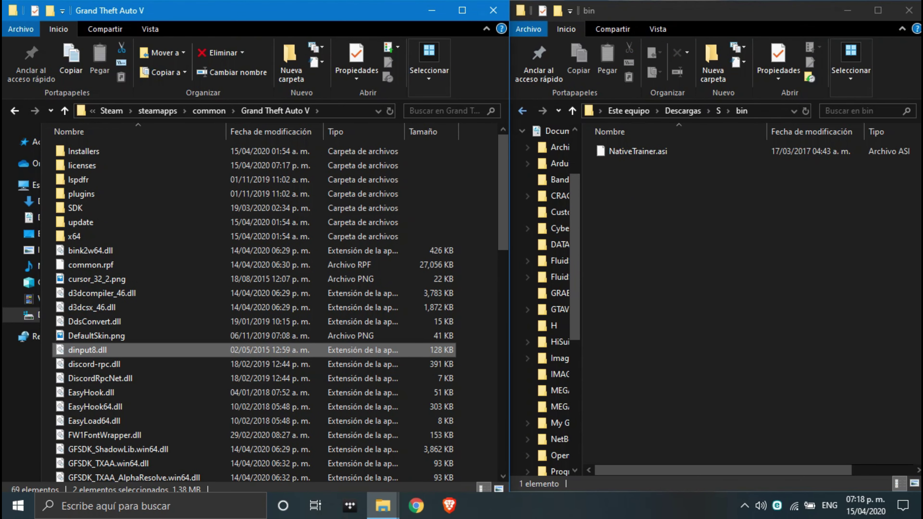
click(522, 110)
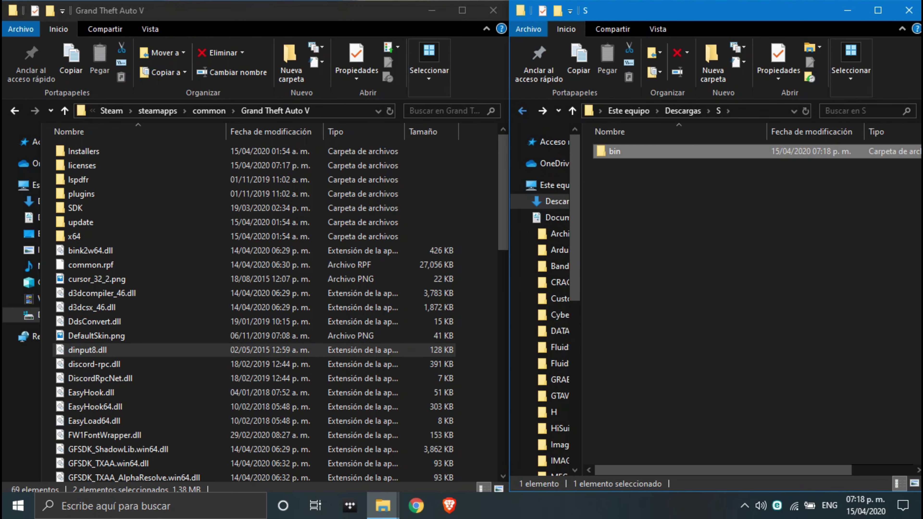
click(523, 110)
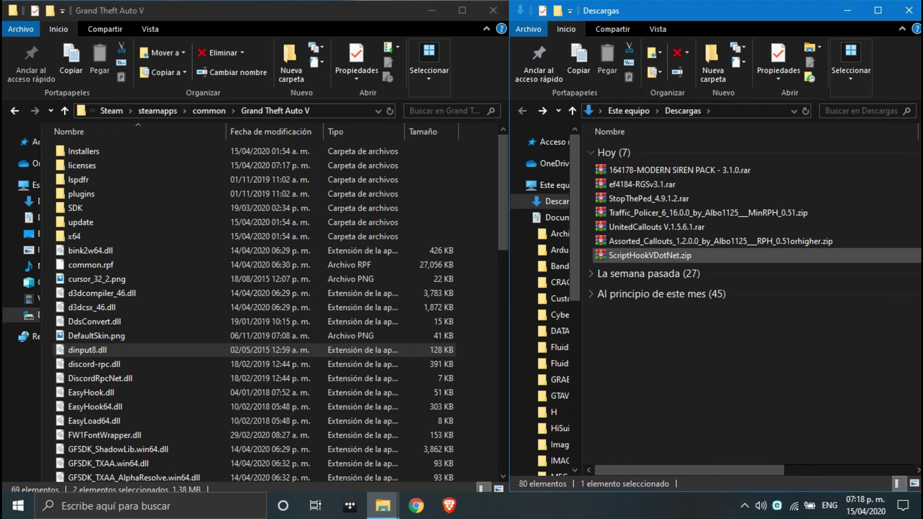
Step: Create a folder with the default name Nueva carpeta in Descargas and move ScriptHookVDotNet.zip into it
click(713, 62)
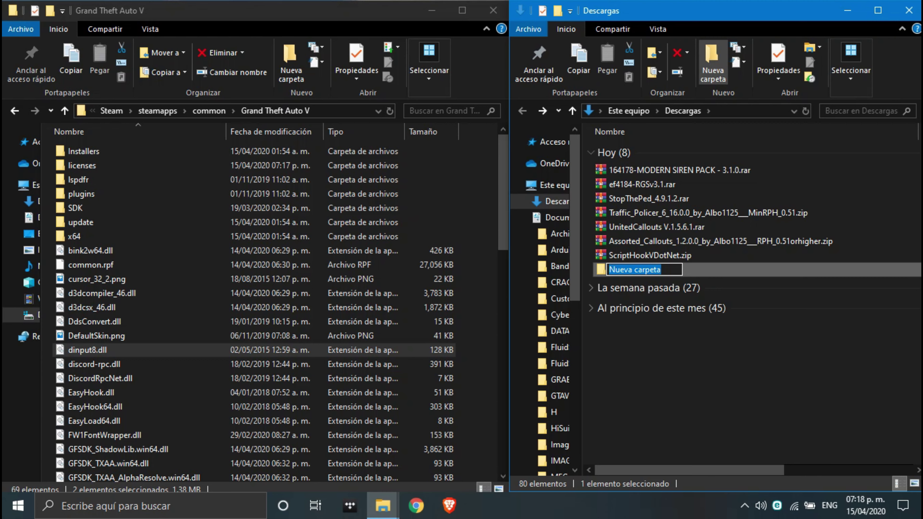
key(Return)
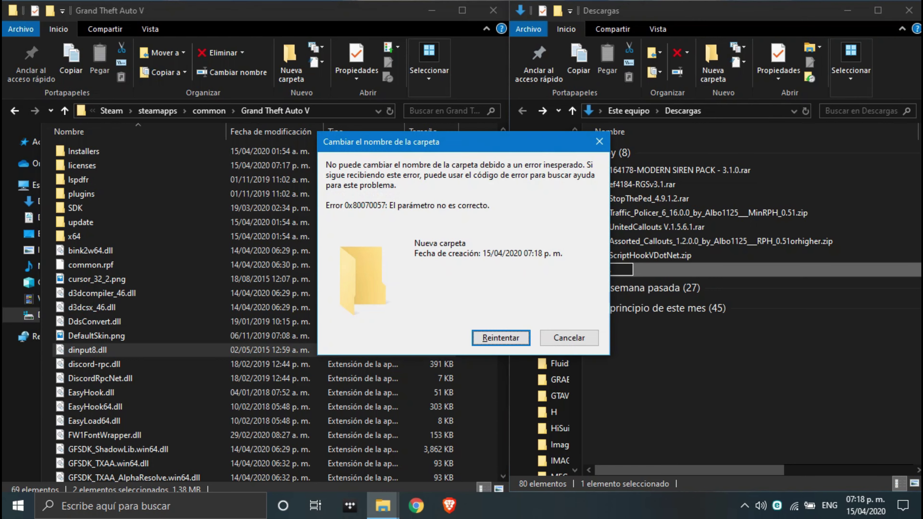
key(Return)
key(Tab)
key(Return)
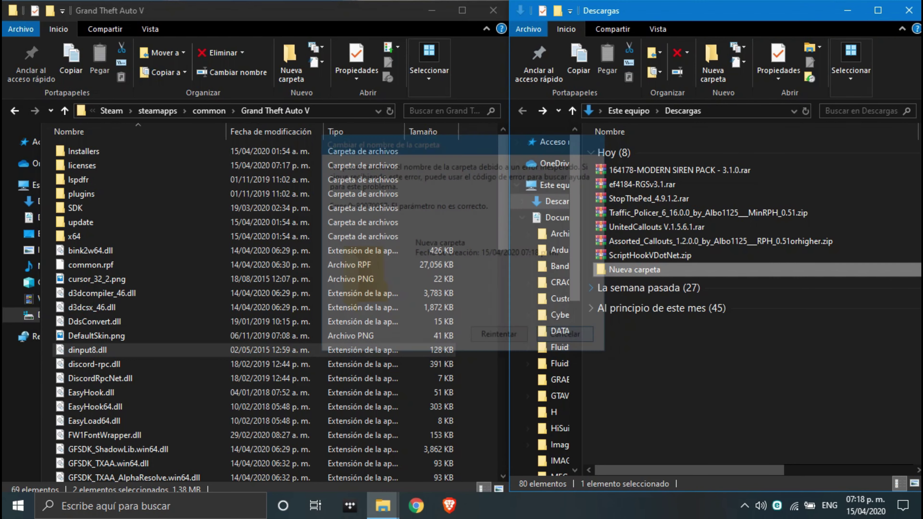
click(635, 270)
click(672, 213)
click(672, 241)
click(654, 255)
drag(650, 256, 604, 271)
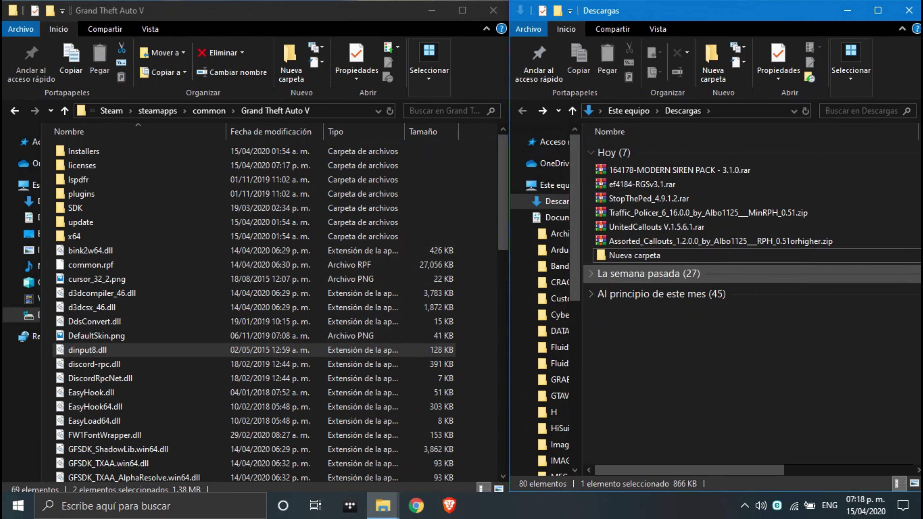
Step: Extract ScriptHookVDotNet.zip inside Nueva carpeta, then delete the archive from it
double_click(603, 271)
right_click(648, 147)
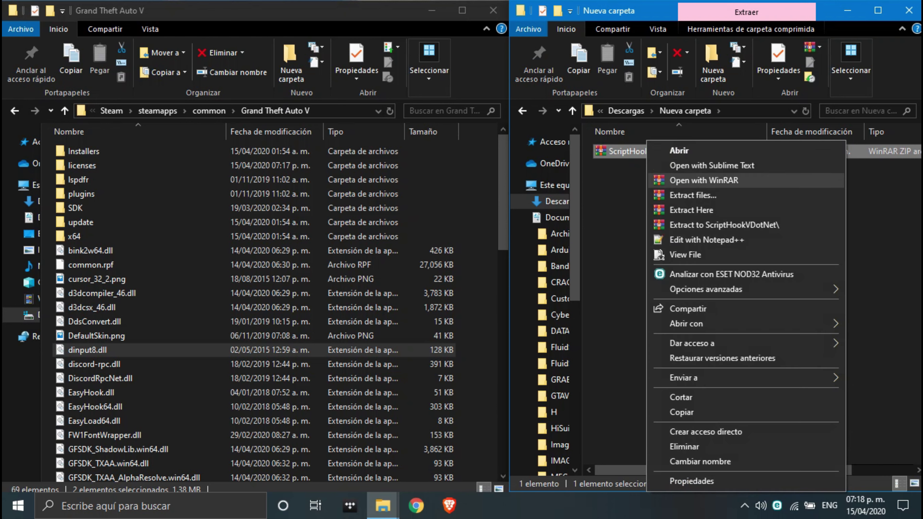
click(691, 210)
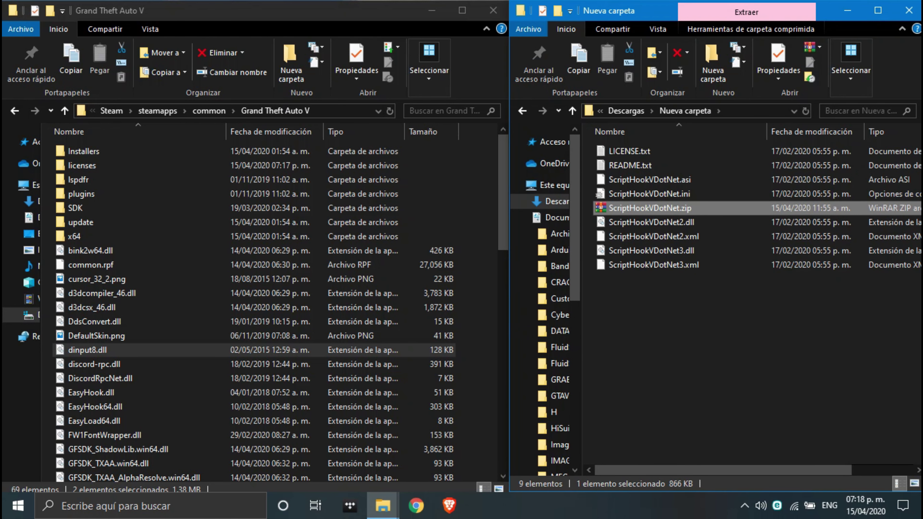
key(Delete)
Step: Delete LICENSE.txt, README.txt, ScriptHookVDotNet3.dll and ScriptHookVDotNet3.xml from Nueva carpeta
click(699, 152)
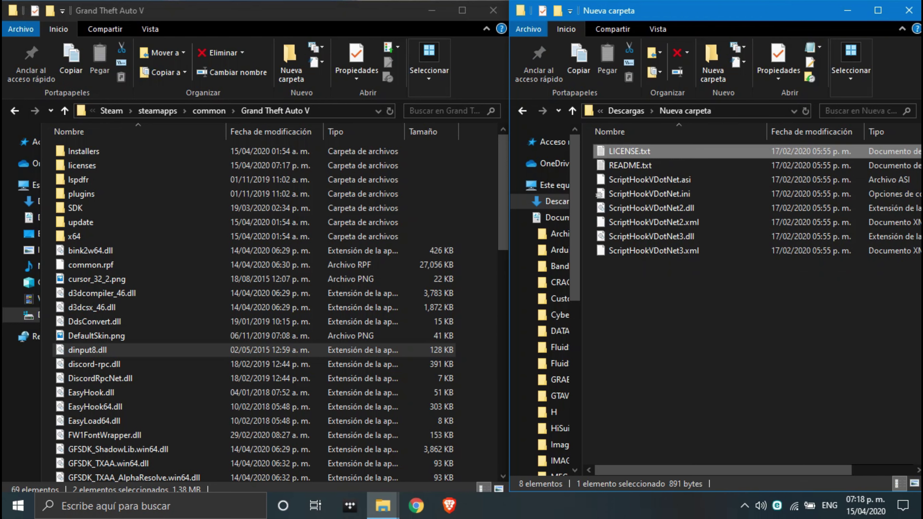
ctrl+click(647, 166)
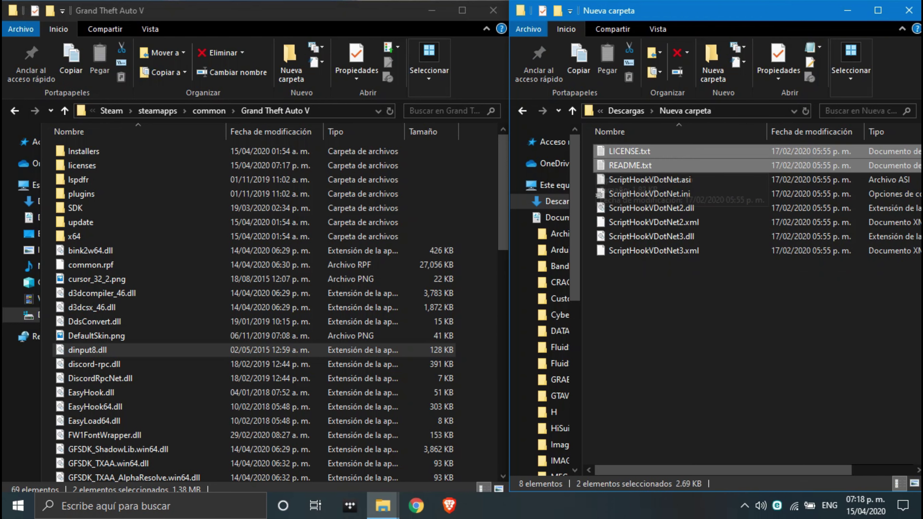
key(Delete)
drag(712, 249, 689, 211)
key(Delete)
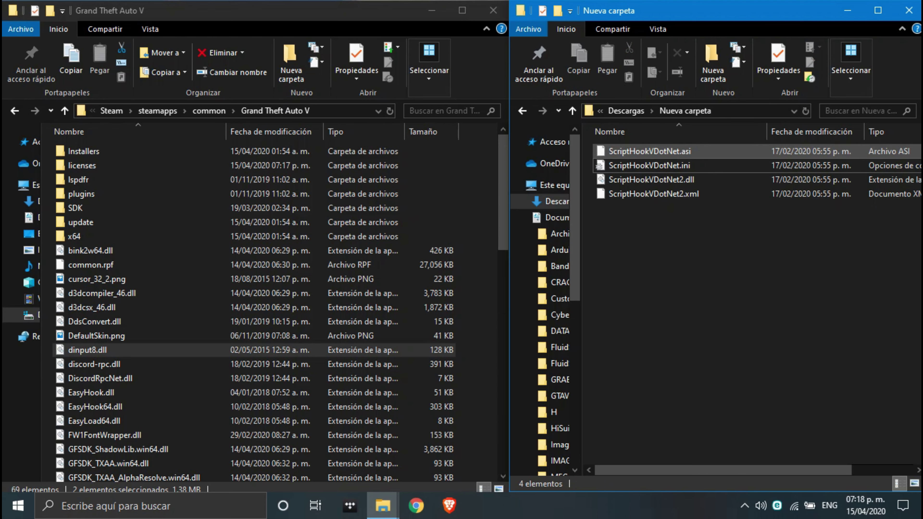
Step: Move the four remaining ScriptHookVDotNet files into the Steam Grand Theft Auto V folder, and delete Nueva carpeta from Descargas
drag(698, 214, 759, 145)
drag(691, 165, 486, 201)
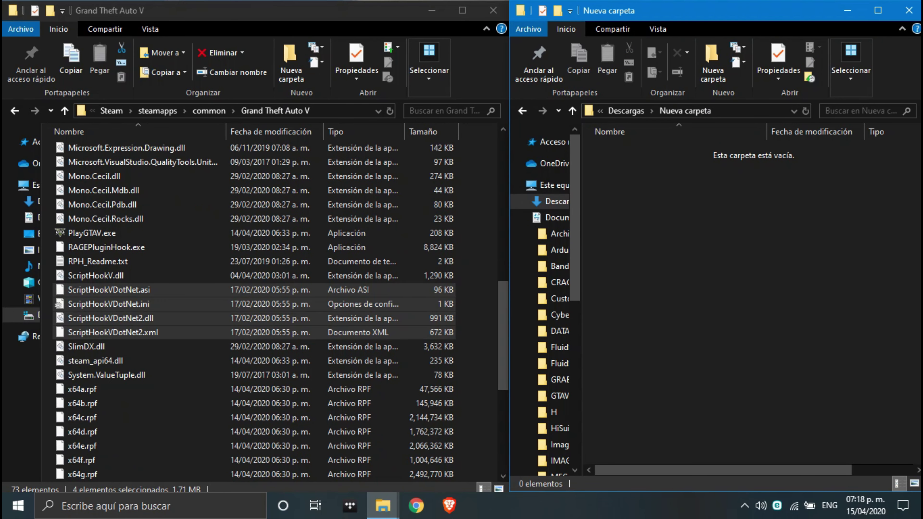
click(523, 110)
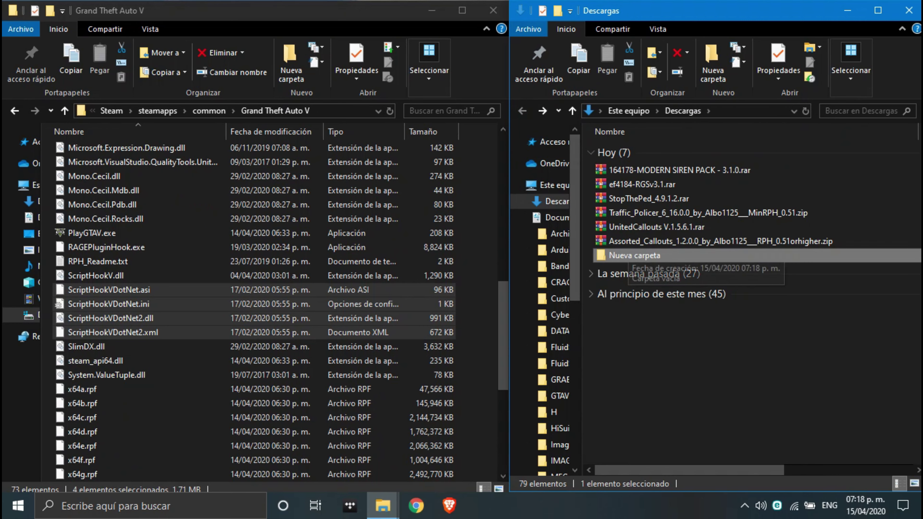
key(Delete)
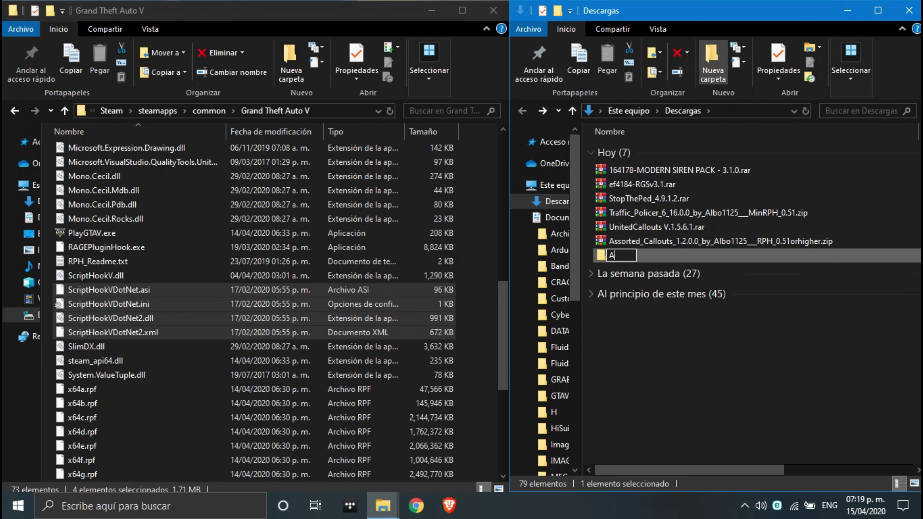
Step: Create a folder named A in Descargas and move the Assorted Callouts 1.2.0.0 archive into it
key(Return)
drag(655, 241, 618, 256)
double_click(612, 242)
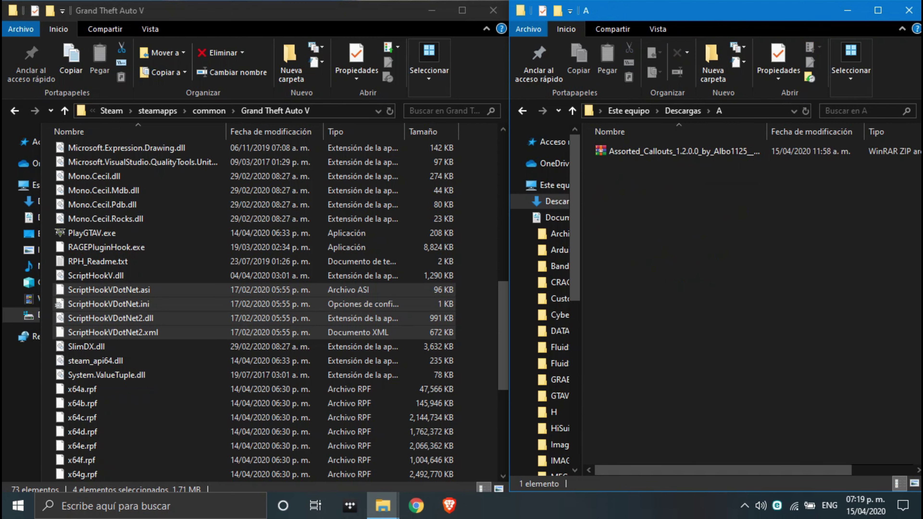
Step: Extract the Assorted Callouts archive inside folder A, then delete the archive from it
click(618, 151)
right_click(618, 151)
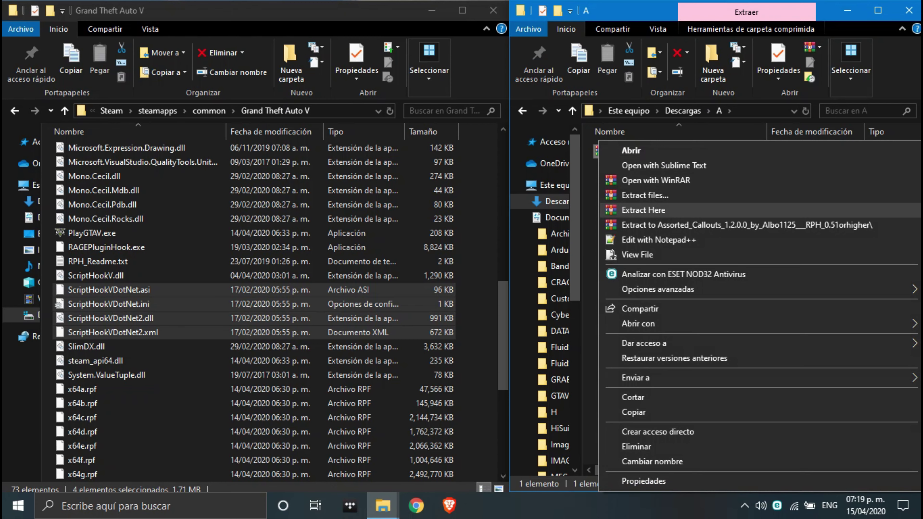
click(643, 210)
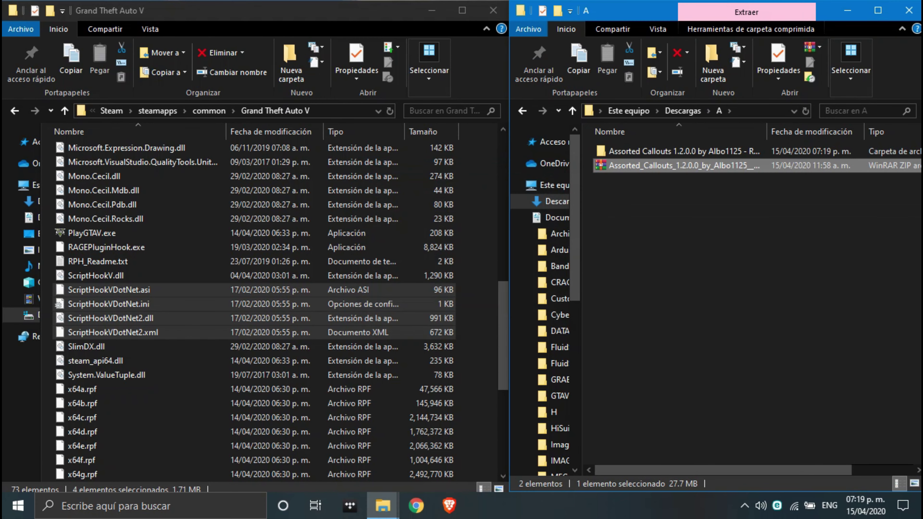
key(Delete)
Step: Delete everything except the Grand Theft Auto V folder from the extracted Assorted Callouts folder, including Documentation and Licence
double_click(643, 152)
click(641, 180)
key(Delete)
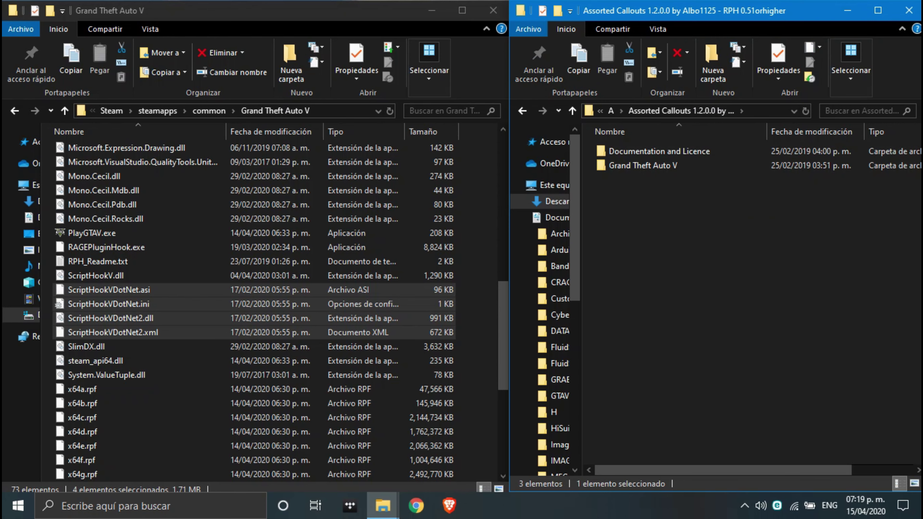
click(660, 151)
key(Delete)
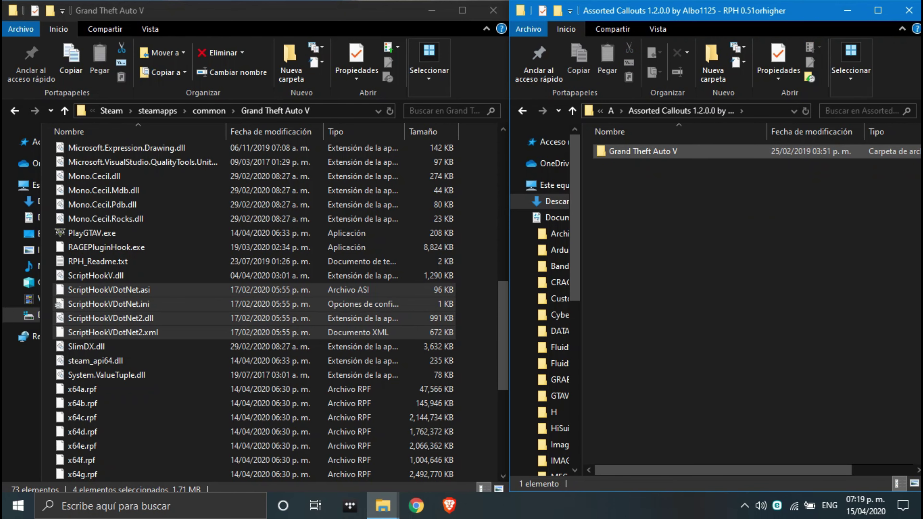
Step: Move all contents of the extracted Grand Theft Auto V folder into the Steam game folder, and delete folder A from Descargas
double_click(650, 151)
drag(625, 263, 483, 223)
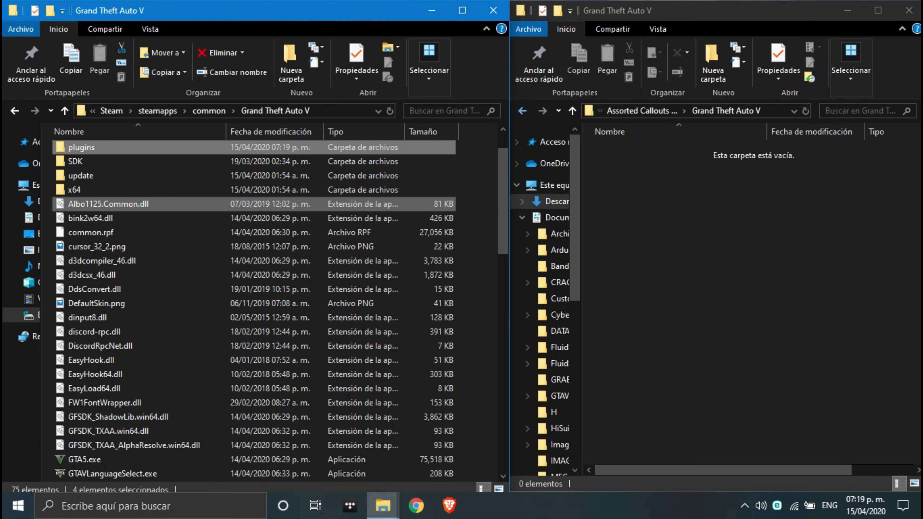
click(522, 111)
click(522, 111)
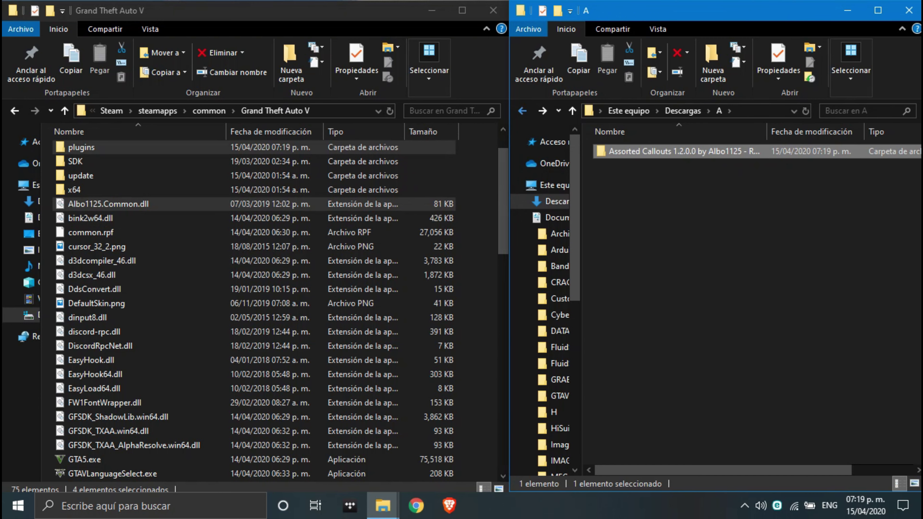
click(522, 111)
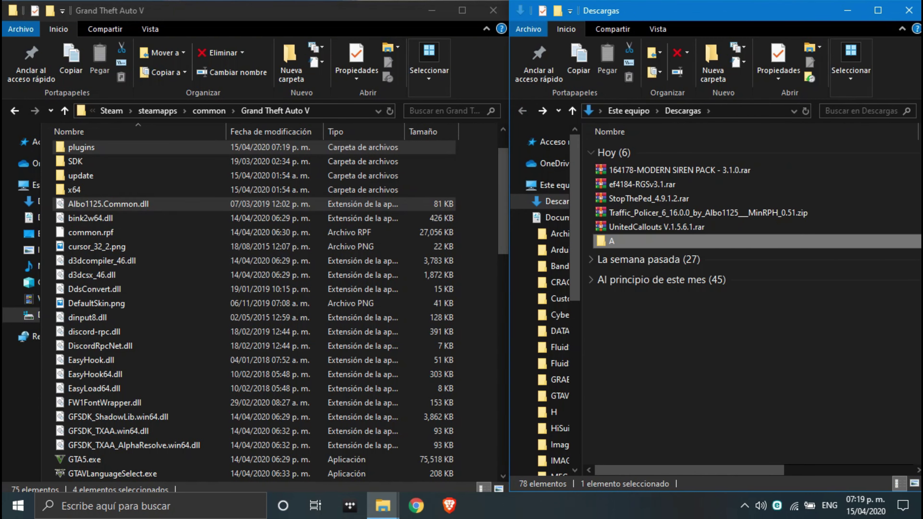
key(Delete)
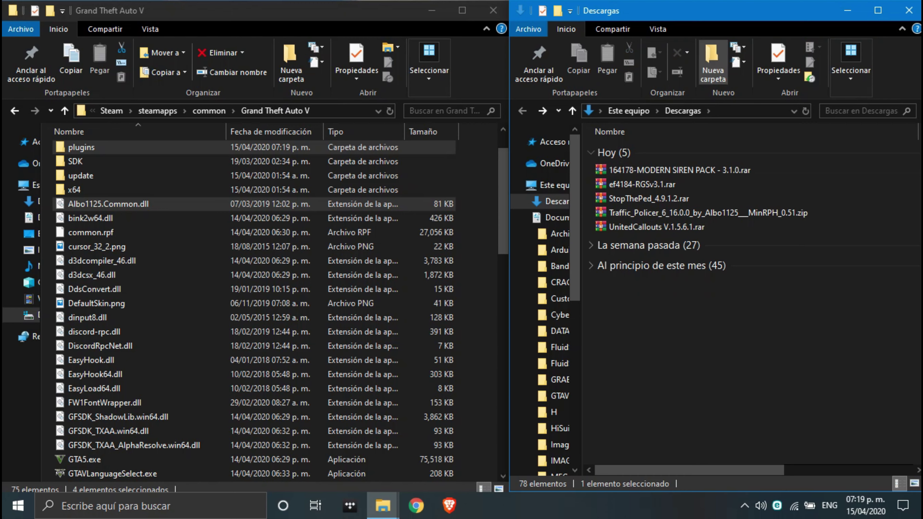
Step: Create a folder in Descargas, try to name it U, decline the folder merge, and open it as Nueva carpeta
key(ctrl+shift+n)
text(U)
key(Return)
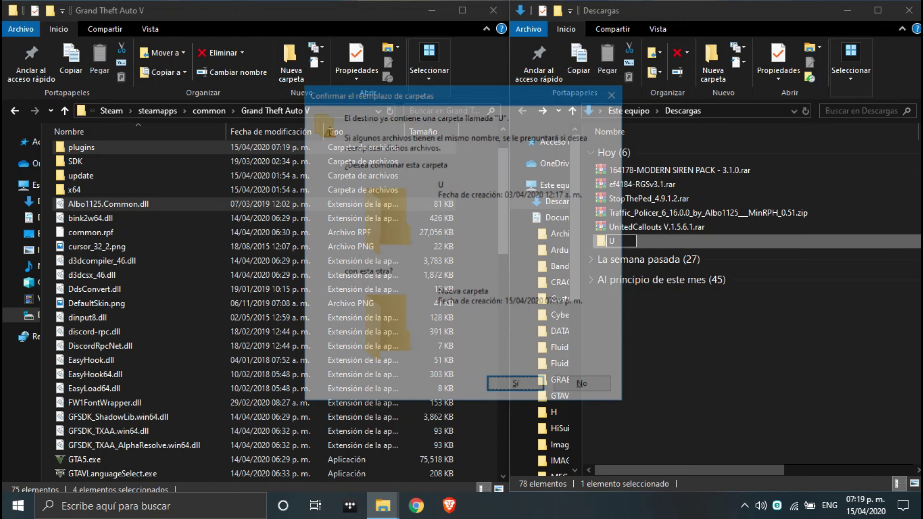
key(Escape)
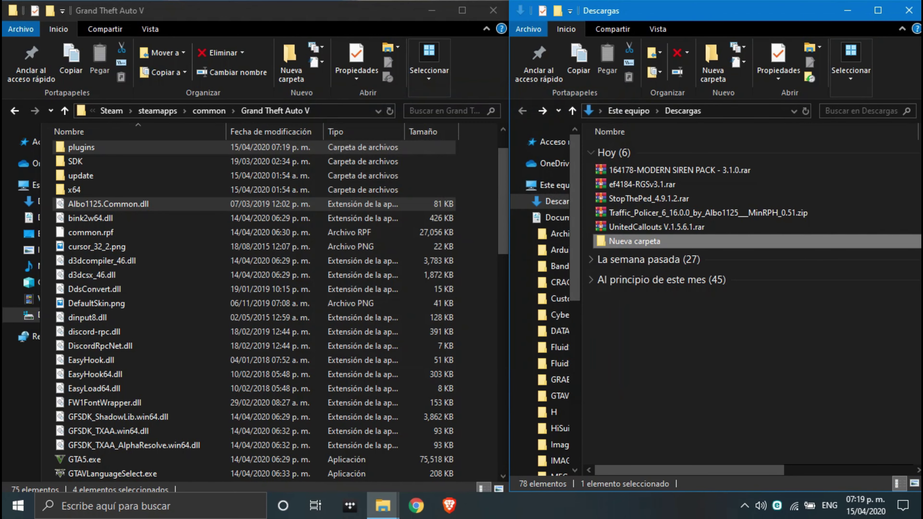
double_click(635, 241)
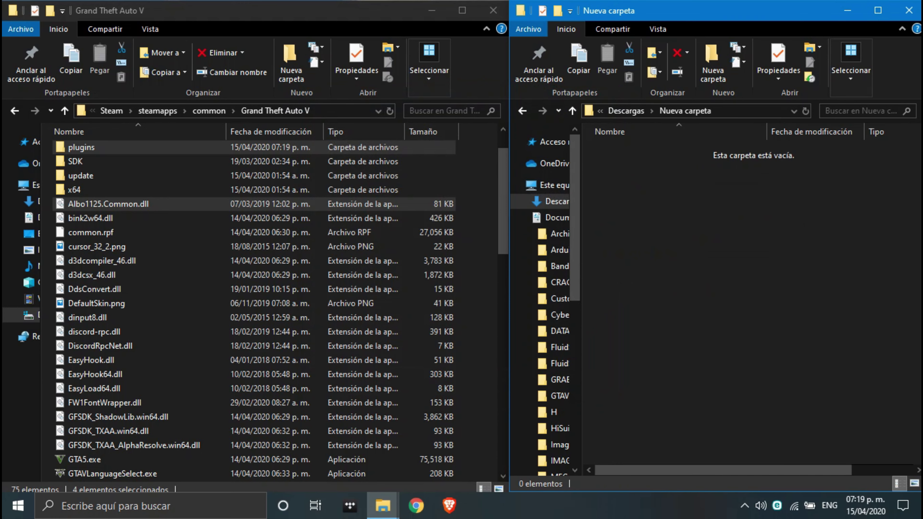
Step: Extract the UnitedCallouts V.1.5.6.1 archive inside Nueva carpeta, then delete the archive from it
key(alt+Left)
drag(657, 227, 653, 242)
double_click(651, 227)
click(617, 151)
right_click(619, 145)
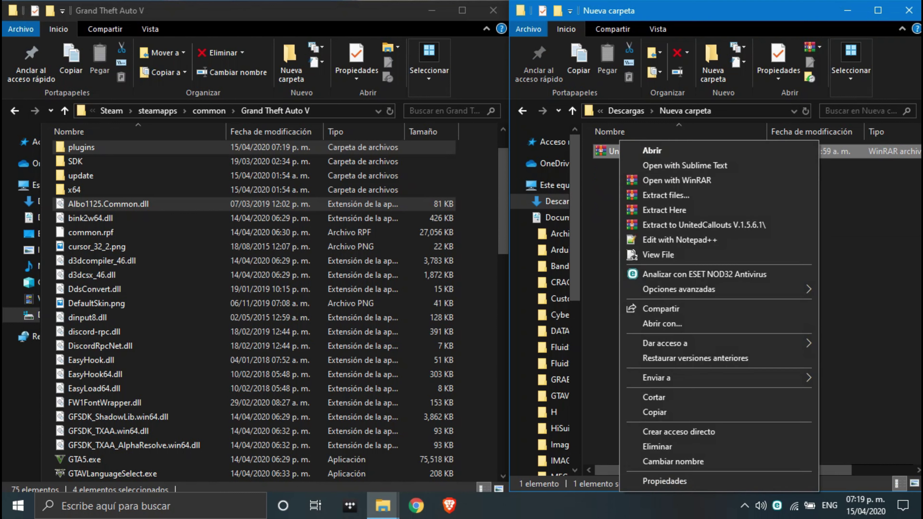
click(665, 210)
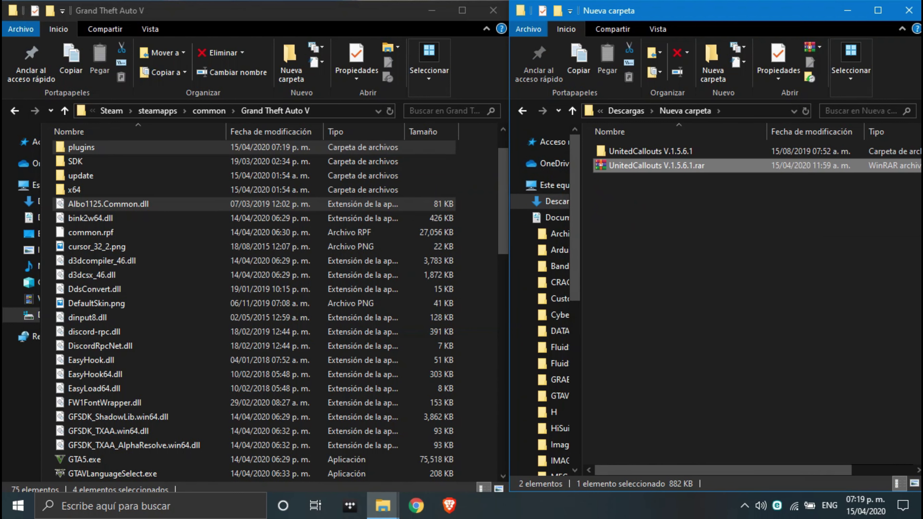
key(Delete)
Step: Move the contents of the UnitedCallouts package's Grand Theft Auto V folder into the Steam game folder, and delete Nueva carpeta from Descargas
double_click(651, 151)
click(633, 152)
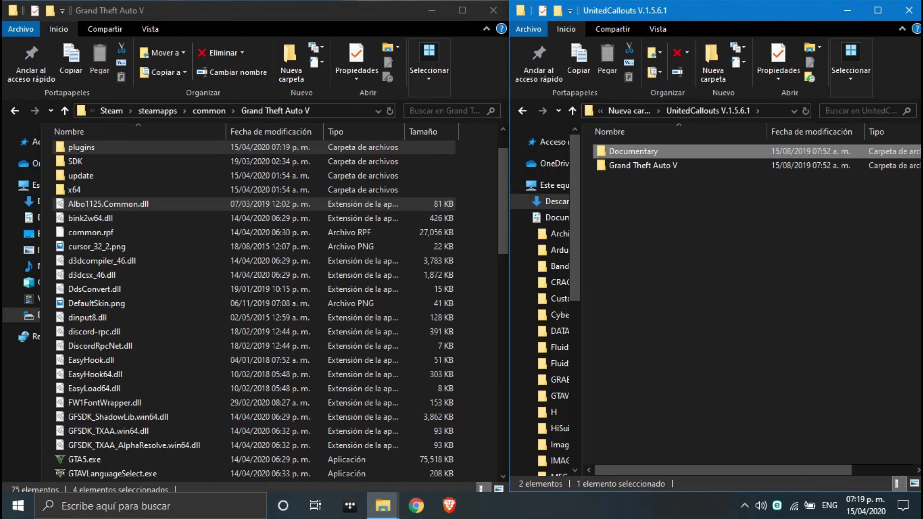
double_click(638, 165)
drag(636, 162, 687, 149)
drag(622, 165, 485, 191)
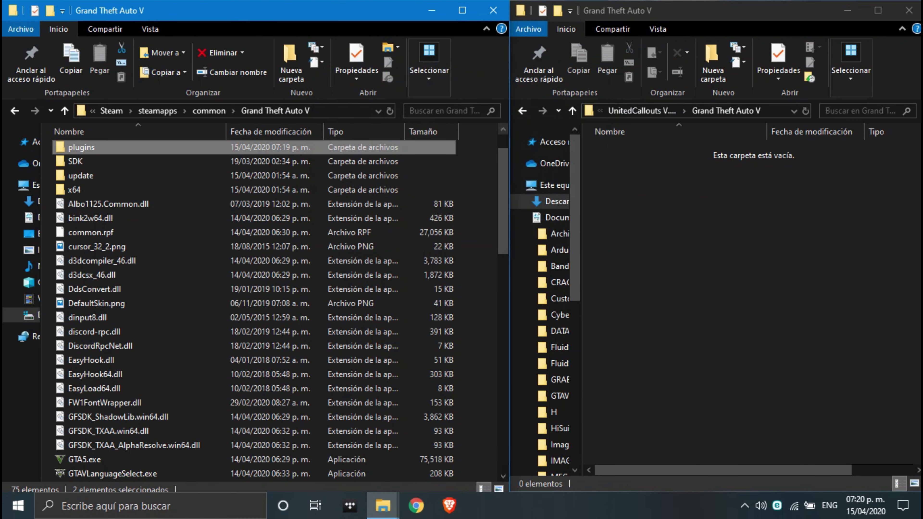
click(522, 111)
click(523, 111)
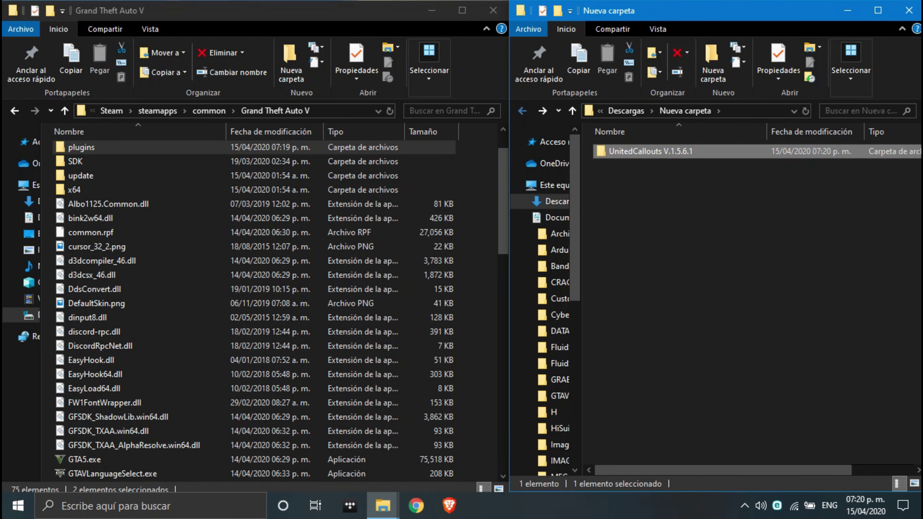
click(522, 110)
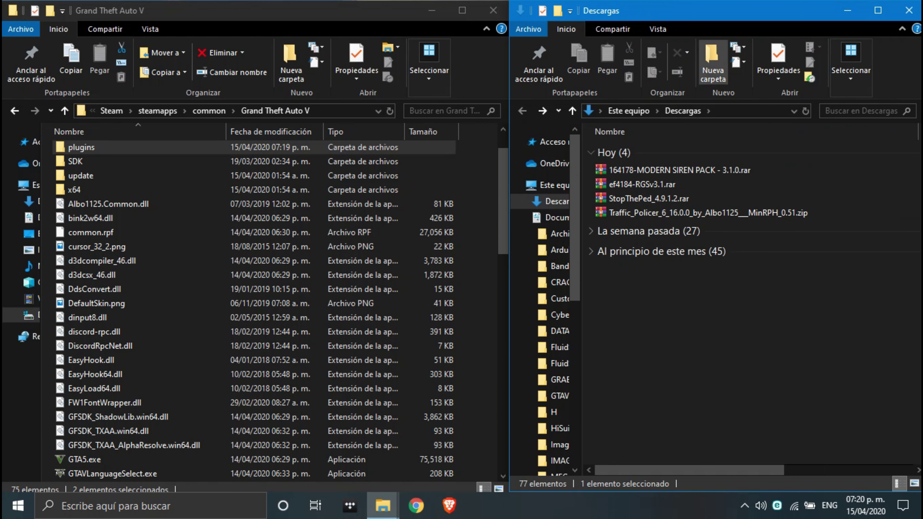
Step: Create a folder named T in Descargas and move the Traffic Policer 6.16.0.0 archive into it
click(713, 62)
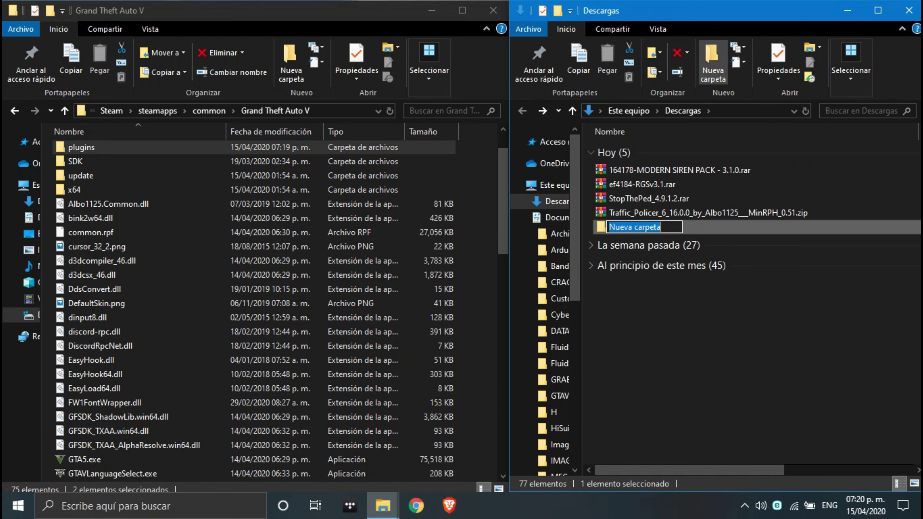
text(T)
key(Return)
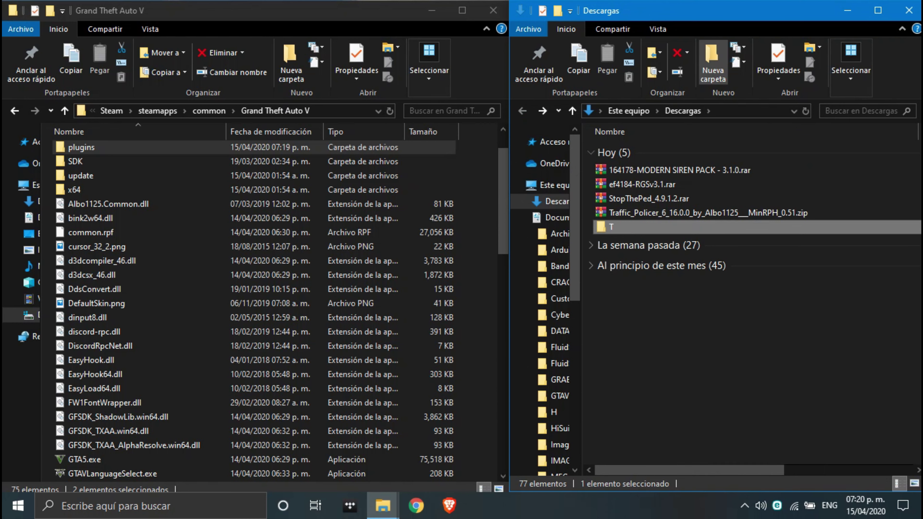
drag(663, 213, 664, 227)
Step: Extract the Traffic Policer archive inside folder T, then delete the archive from it
double_click(614, 213)
right_click(620, 152)
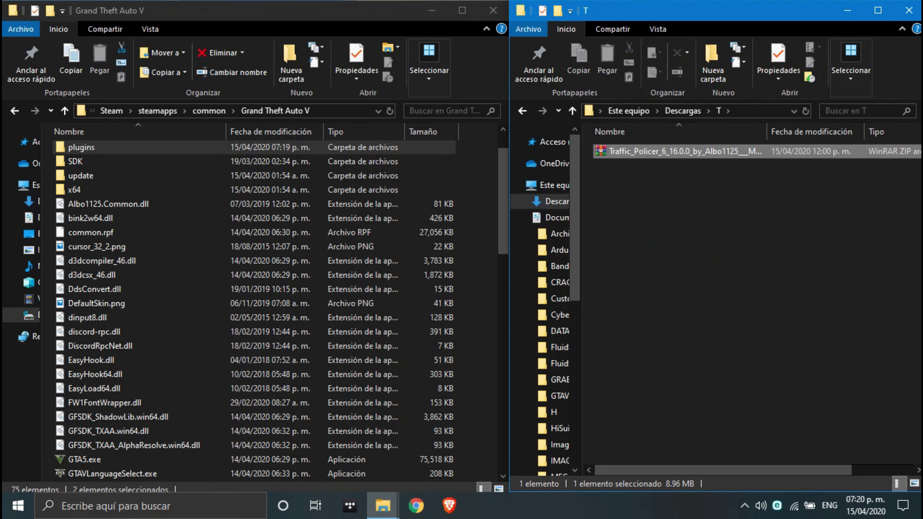
click(669, 210)
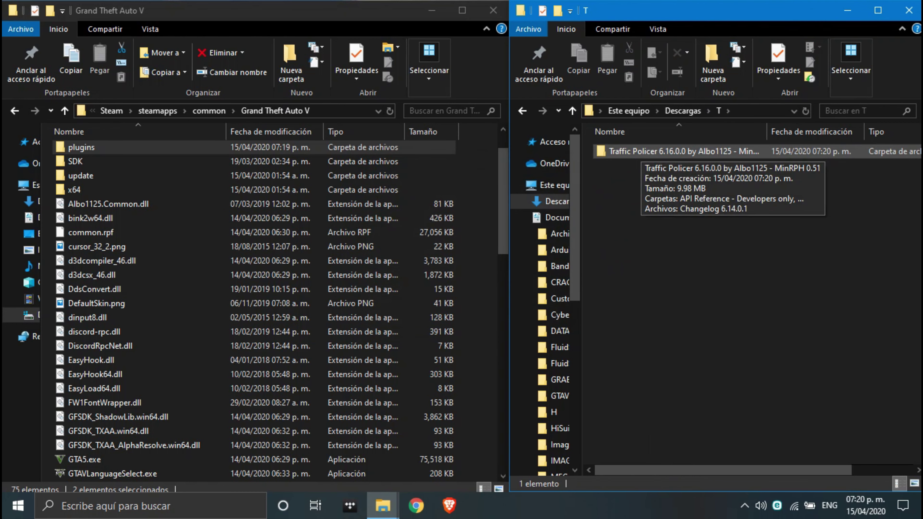
Step: Move all contents of Traffic Policer's Grand Theft Auto V folder into the Steam game folder, replacing duplicate files, and delete folder T from Descargas
double_click(654, 152)
double_click(644, 179)
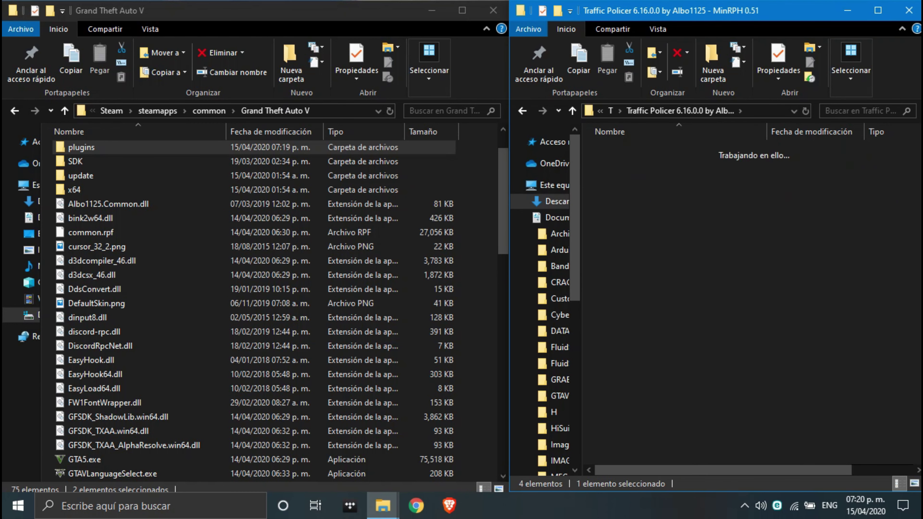
drag(624, 265, 725, 156)
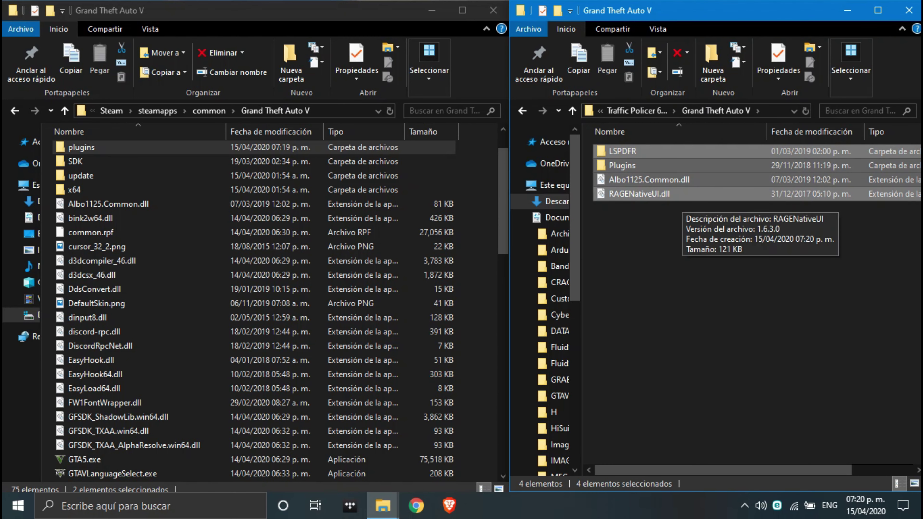
drag(651, 166, 480, 226)
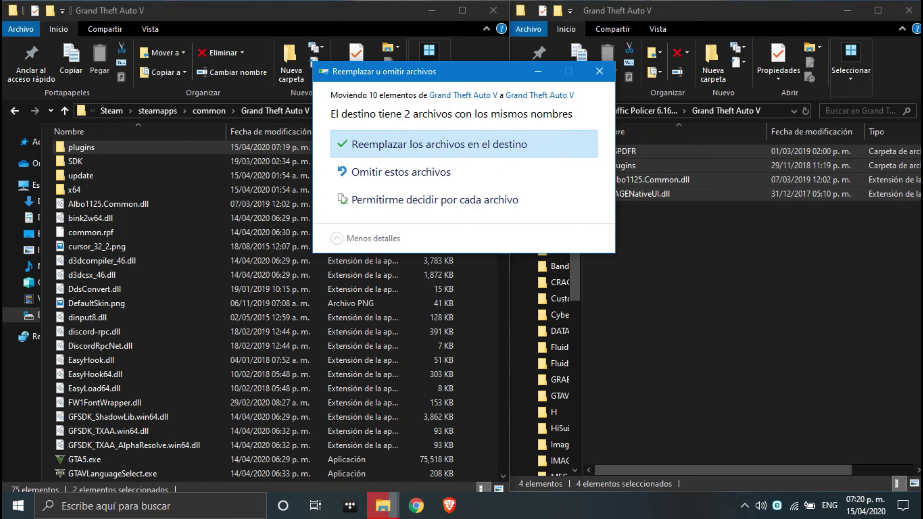
click(454, 145)
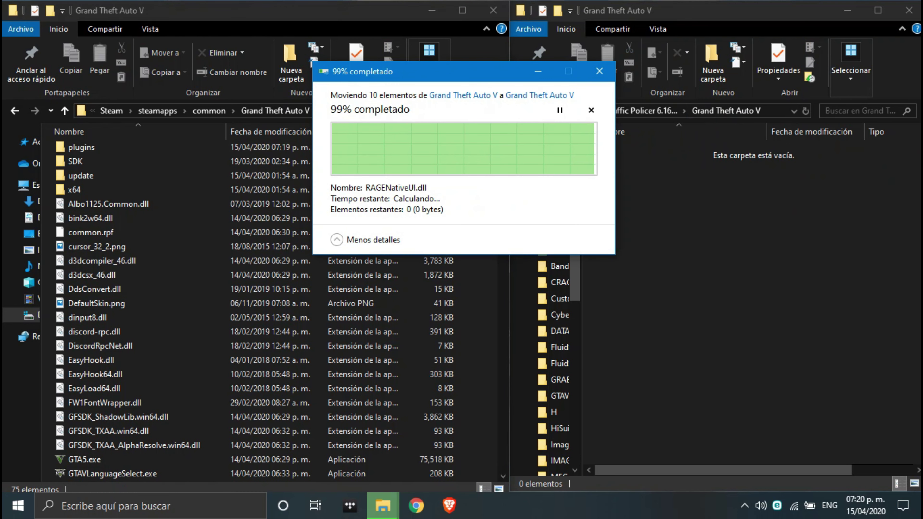
click(522, 111)
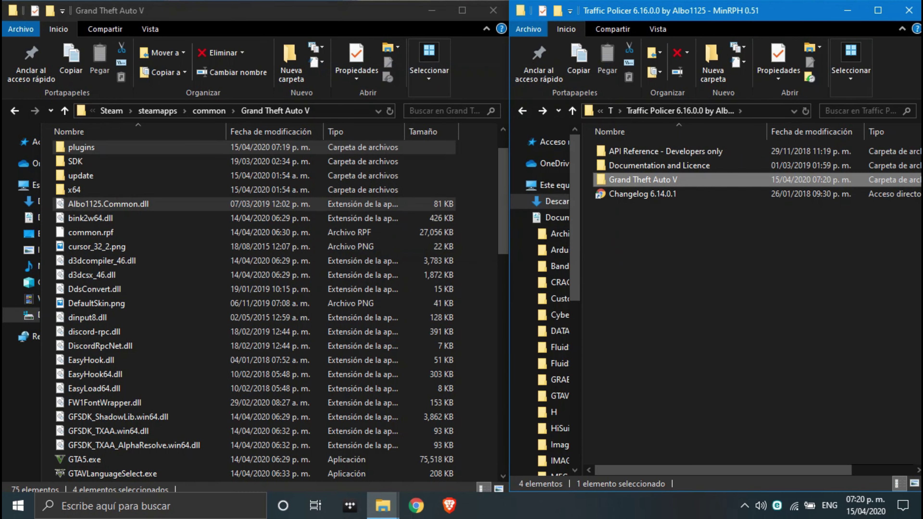
key(alt+Up)
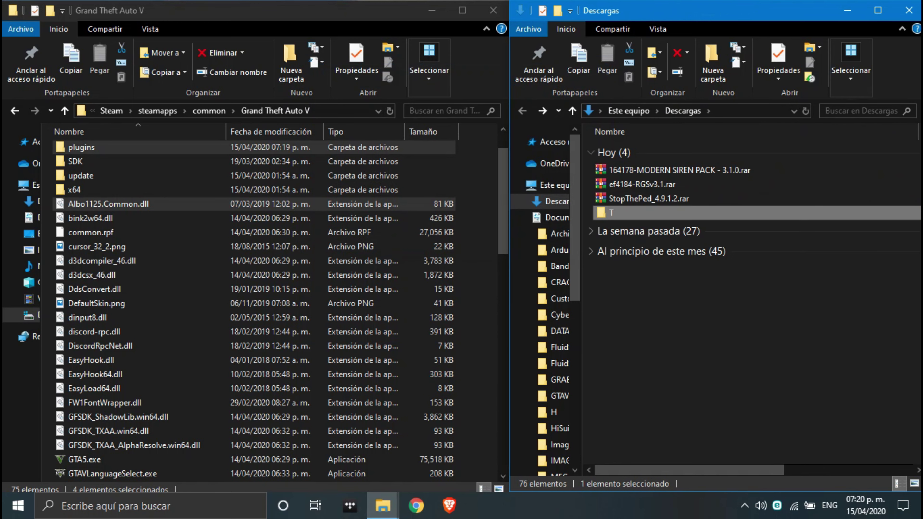
click(649, 198)
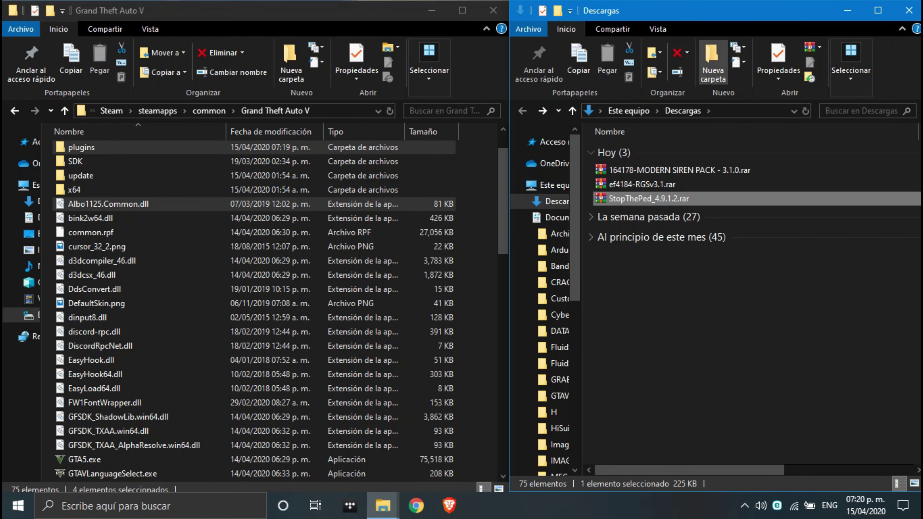
Step: Create a folder named S in Descargas and move the StopThePed_4.9.1.2.rar archive into it
click(713, 62)
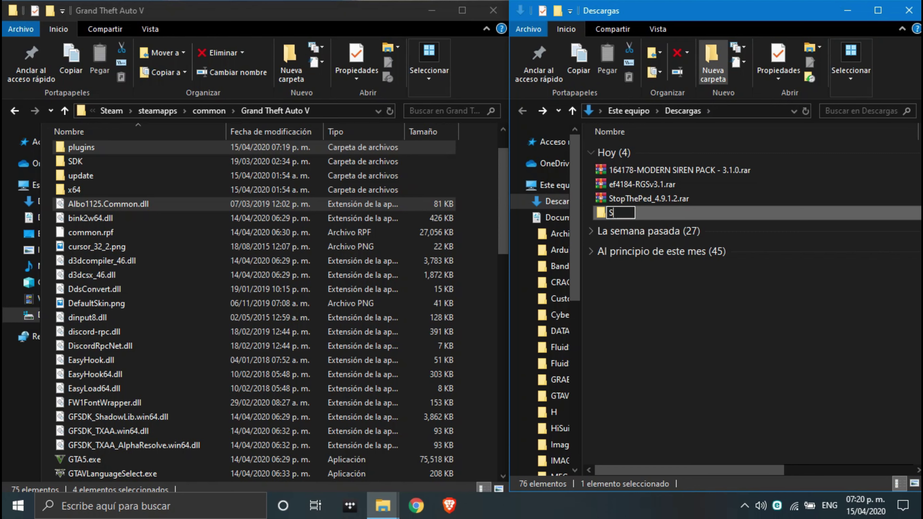
text(S)
key(Return)
drag(649, 198, 614, 214)
Step: Extract the StopThePed_4.9.1.2.rar archive inside folder S
double_click(614, 198)
right_click(640, 149)
click(685, 210)
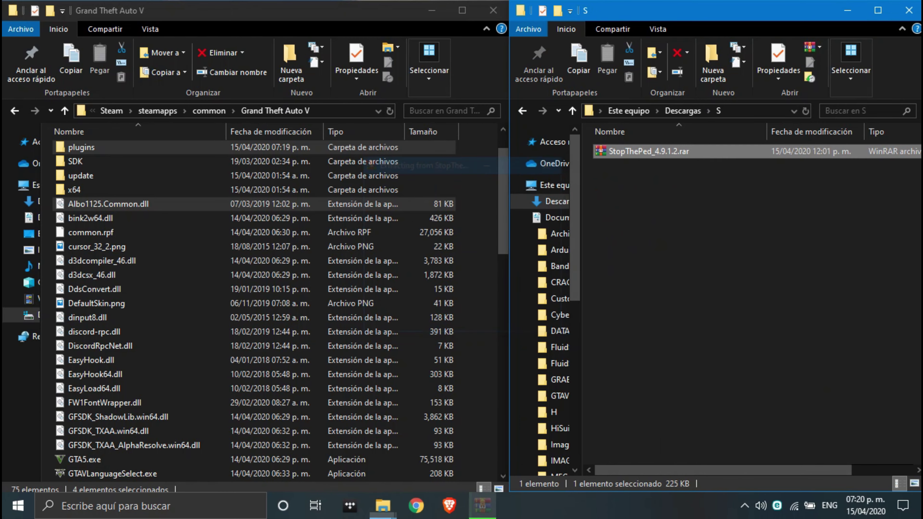
Step: Delete RAGENativeUI.dll and Readme.txt from the extracted StopThePed folder, keeping only the Plugins folder
double_click(630, 151)
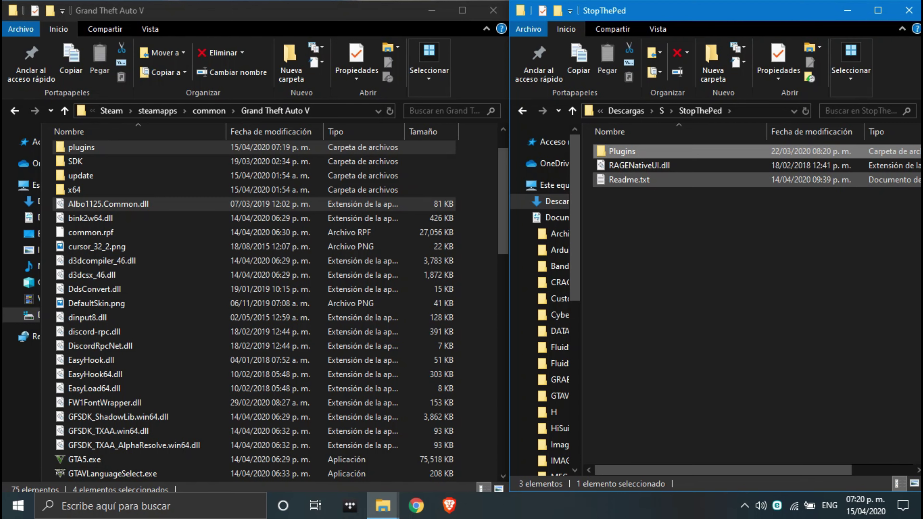
click(630, 180)
click(639, 165)
click(630, 179)
drag(628, 199, 688, 167)
key(Delete)
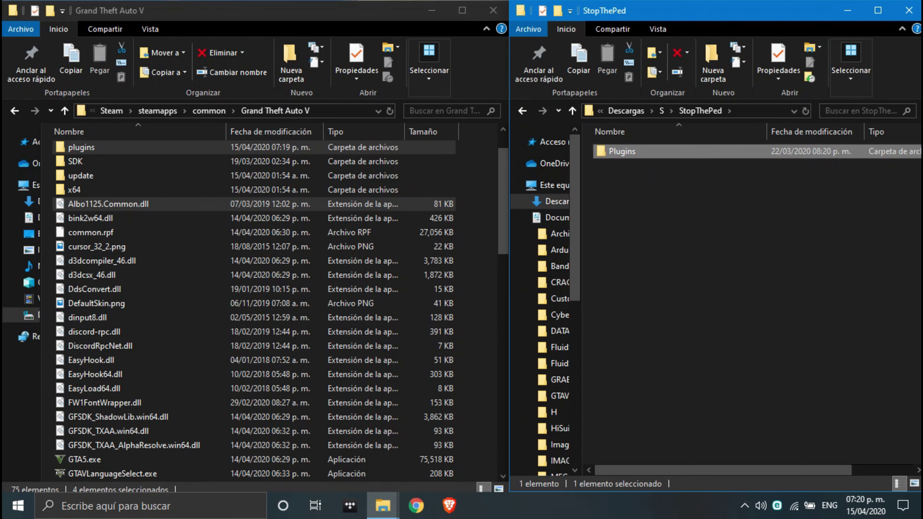
Step: Move the StopThePed Plugins folder into the Steam game folder, and delete folder S from Descargas
key(Return)
key(alt+Left)
drag(649, 153, 469, 198)
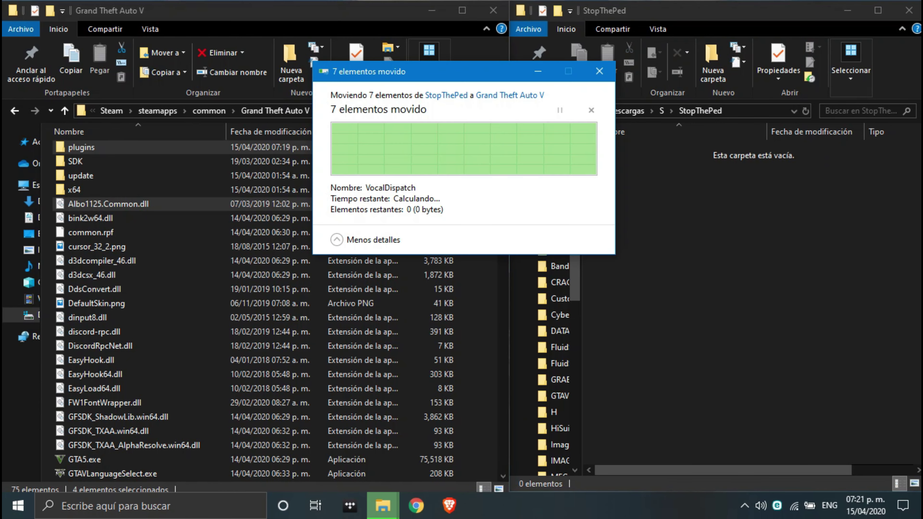
click(522, 110)
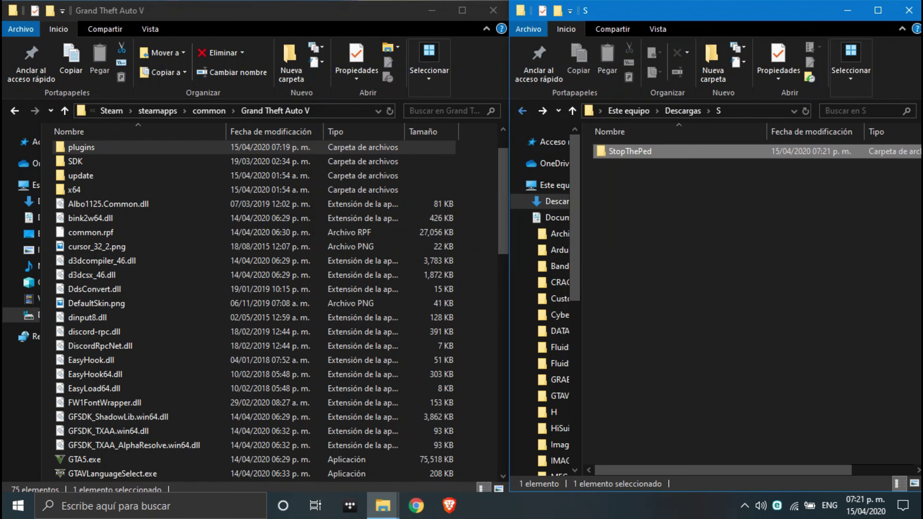
click(523, 110)
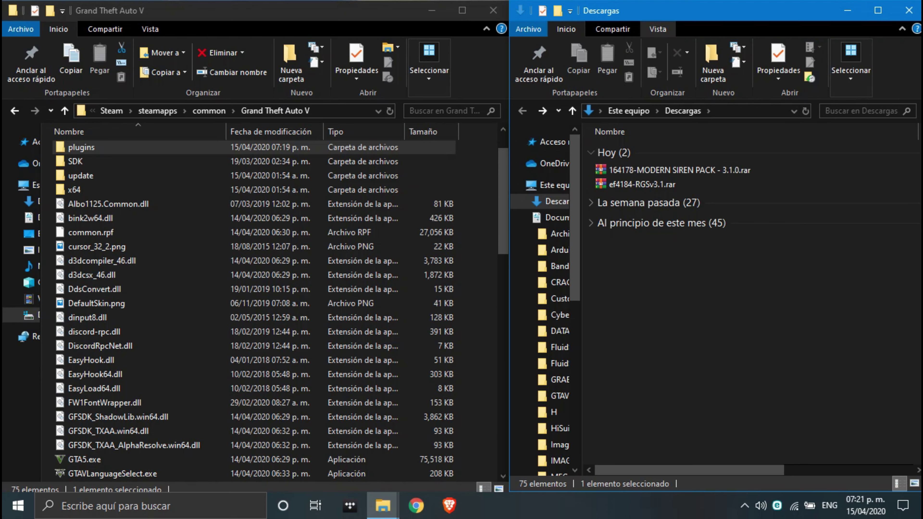
Step: Extract the ef4184-RGSv3.1.rar archive directly into Descargas
click(651, 184)
right_click(652, 185)
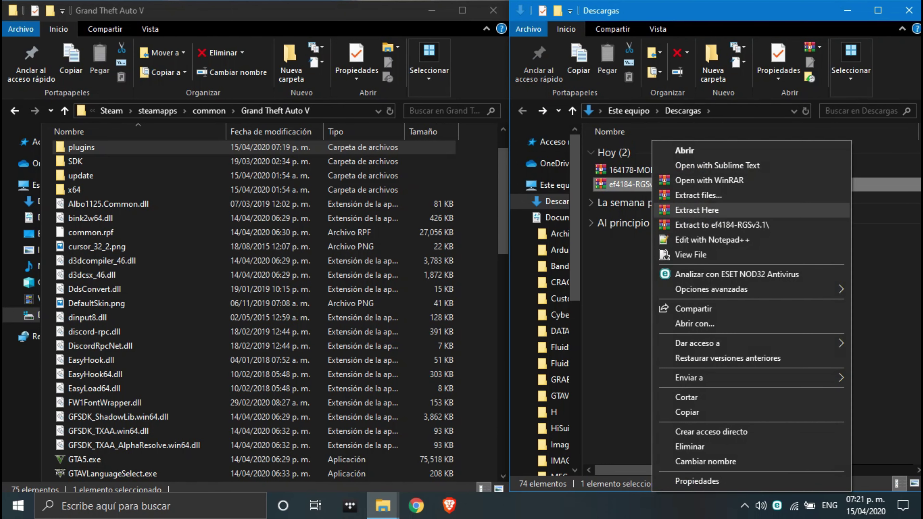
click(697, 210)
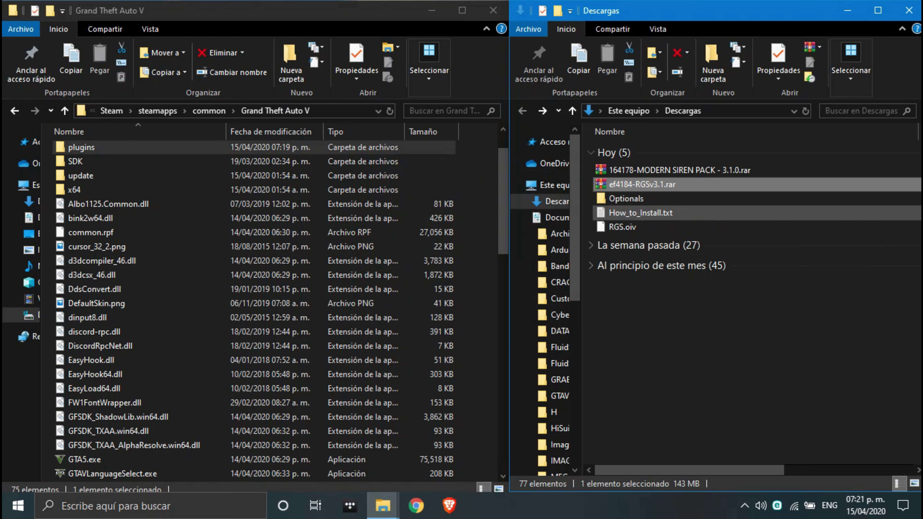
Step: Delete the Optionals folder, the ef4184-RGSv3.1.rar archive and How_to_Install.txt from Descargas, keeping RGS.oiv
click(654, 199)
key(Delete)
key(Up)
key(Delete)
key(Down)
key(Up)
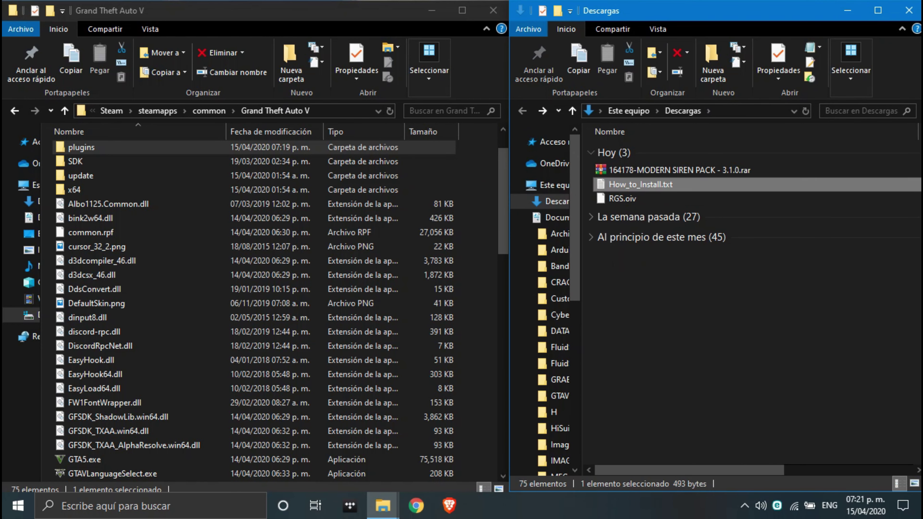
key(Delete)
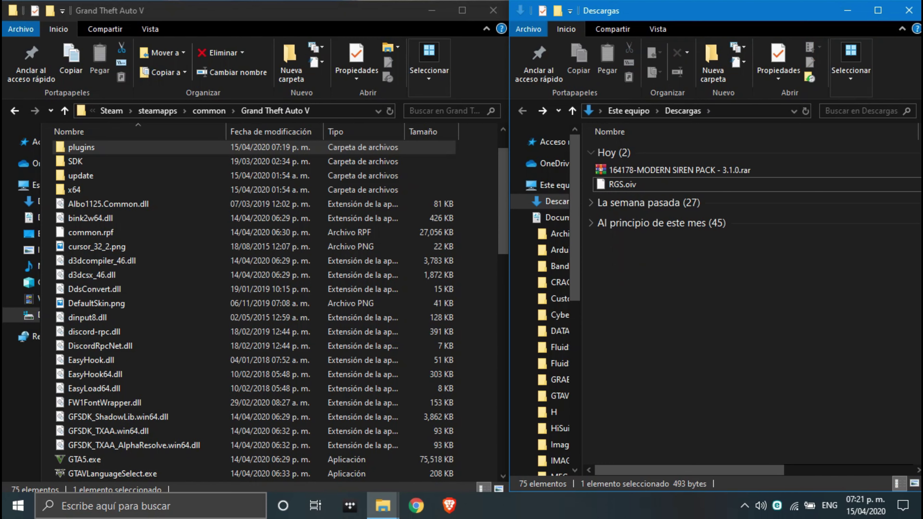
Step: Open the Windows search
click(150, 507)
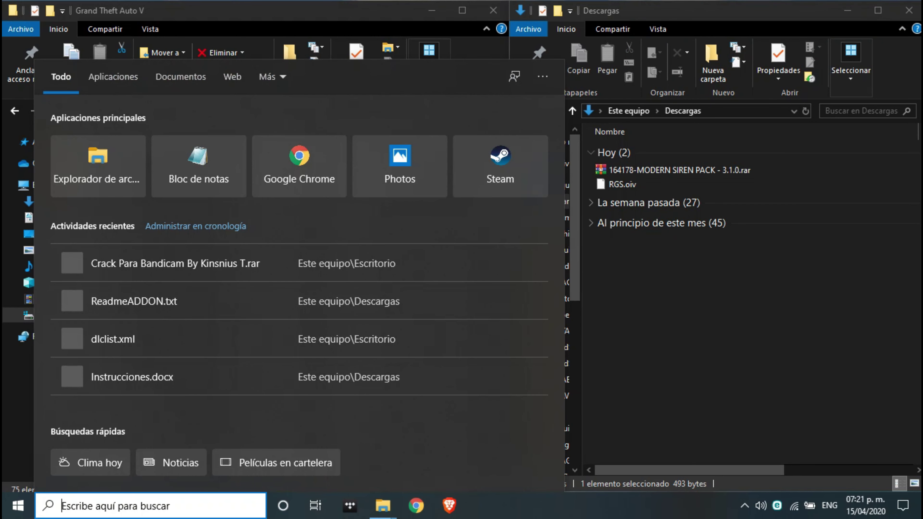
Step: Launch OpenIV and choose the Windows version of Grand Theft Auto V as the game
text(OP)
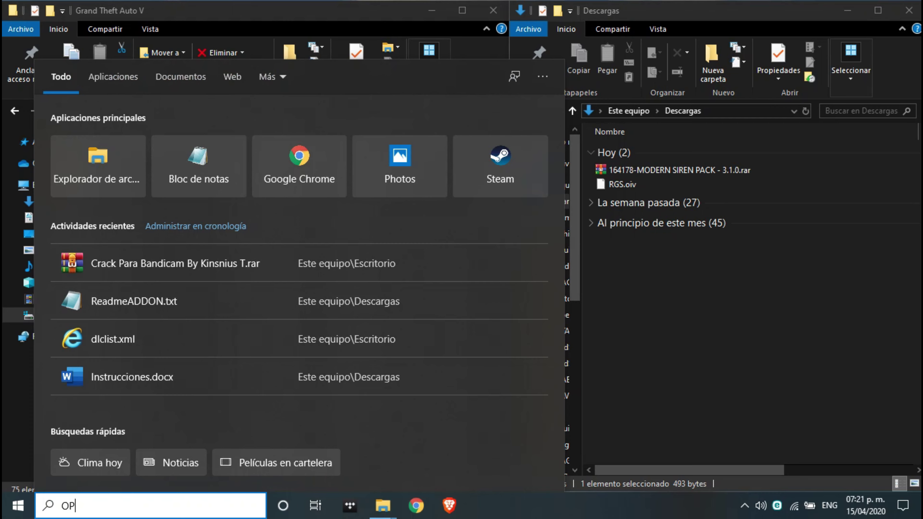
text(EN)
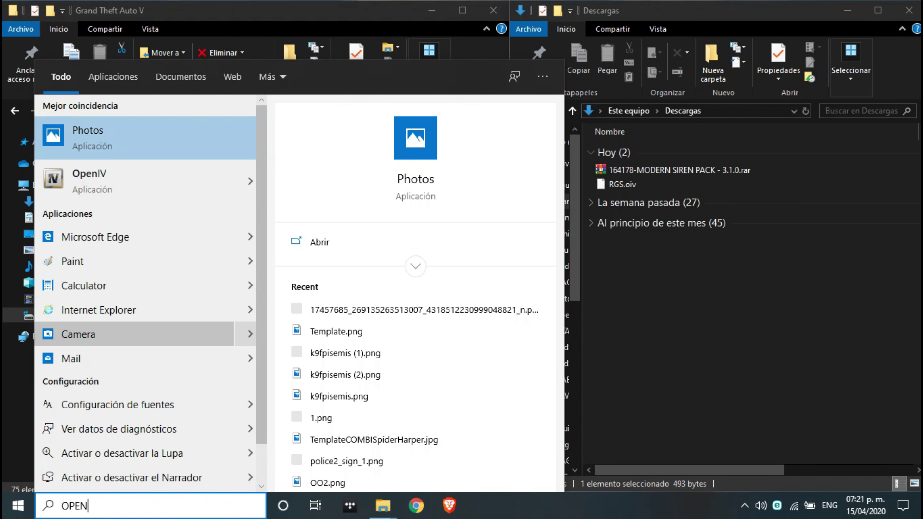
click(109, 179)
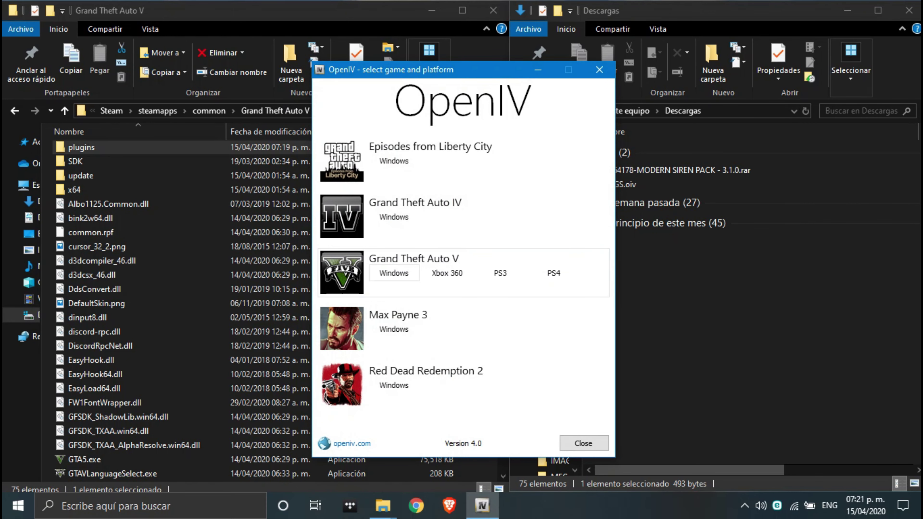
click(394, 272)
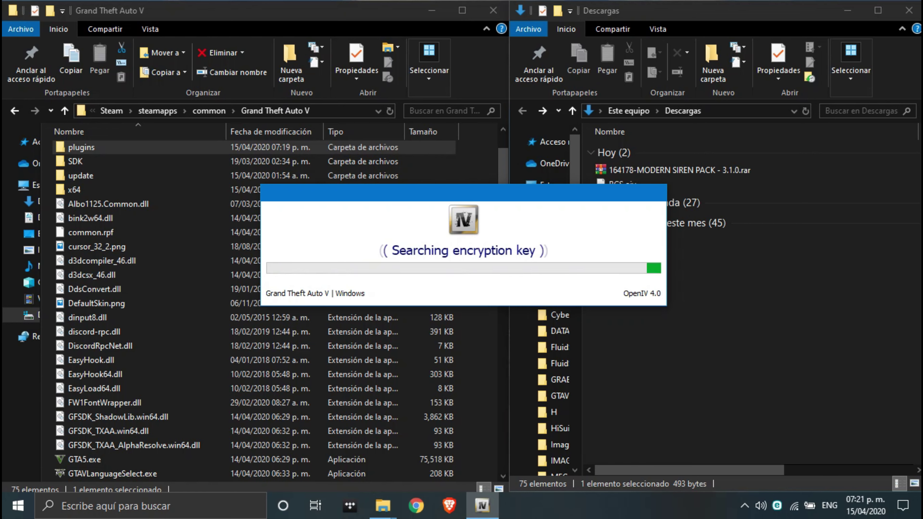
click(709, 184)
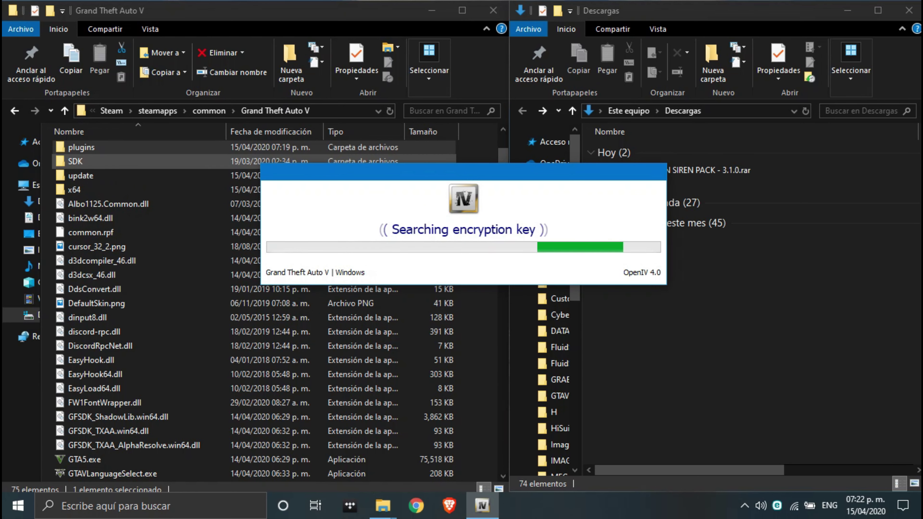
scroll(145, 233, down, 3)
scroll(145, 233, down, 4)
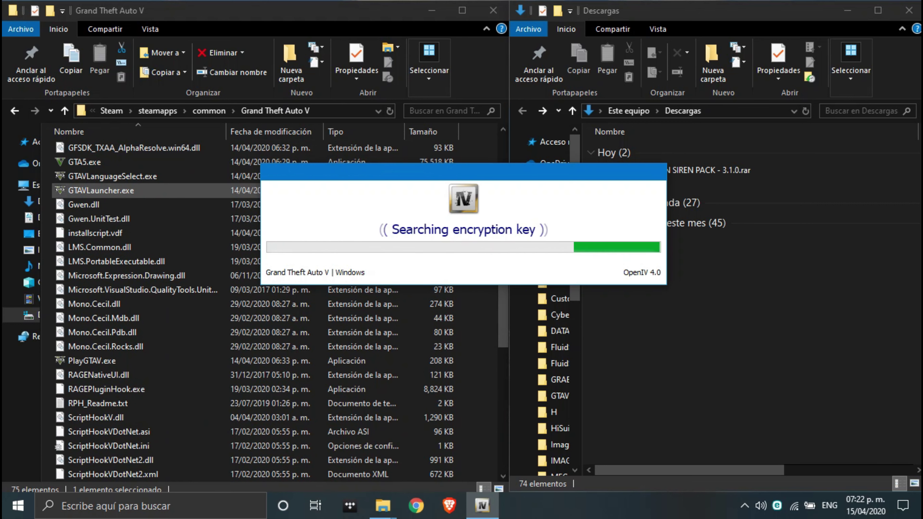
click(95, 163)
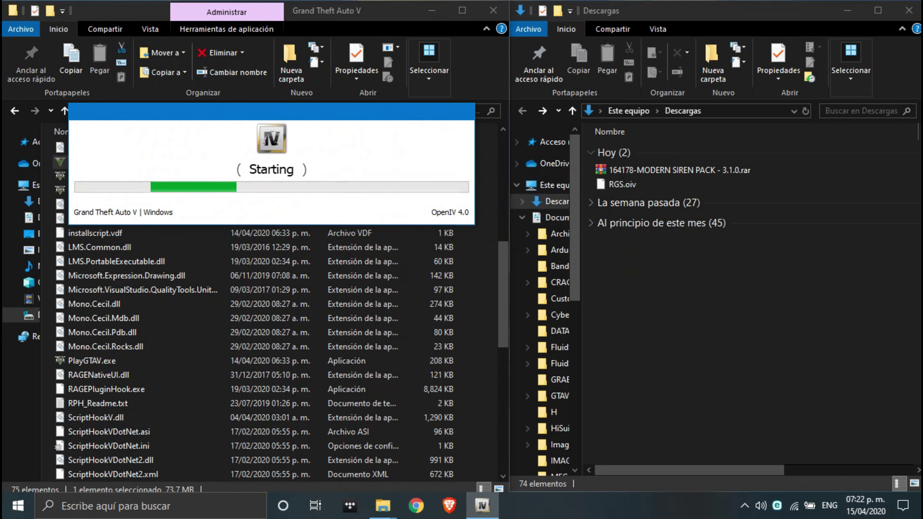
Step: Select RGS.oiv in Descargas, narrow that folder's navigation pane and place the OpenIV window beside the file list
click(623, 184)
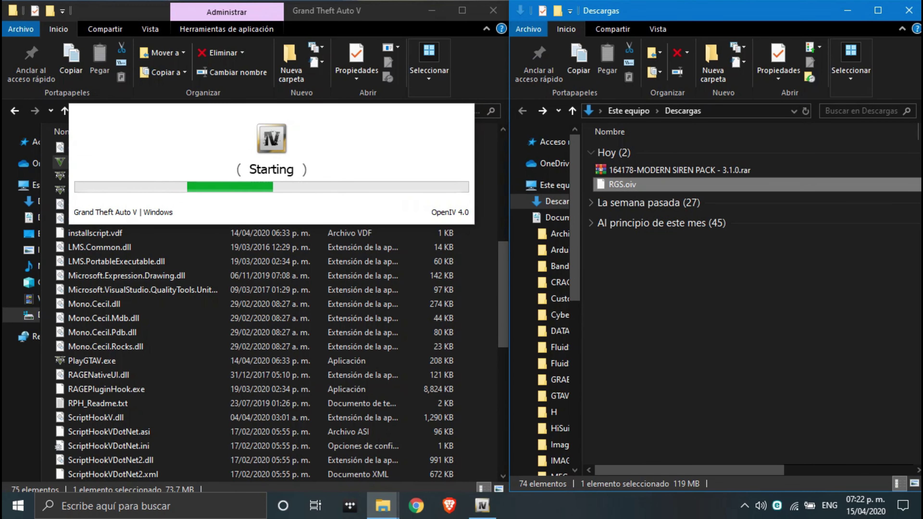
drag(582, 262, 550, 262)
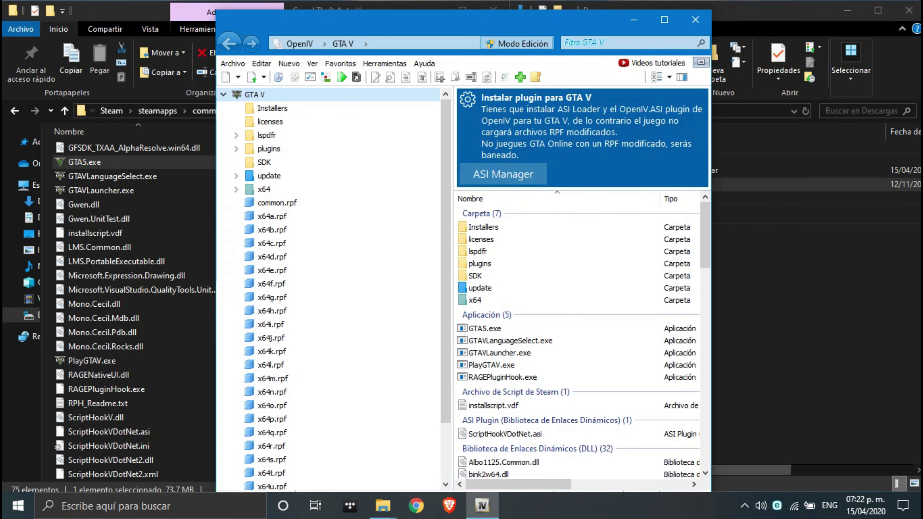
drag(418, 21, 230, 11)
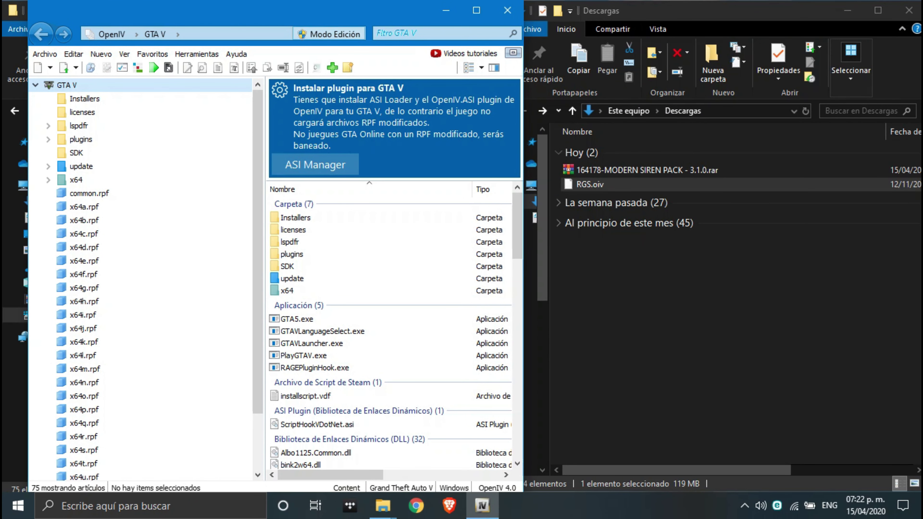
Step: Install the OpenIV.ASI plugin from the ASI Manager, declining to create the "mods" folder
click(315, 165)
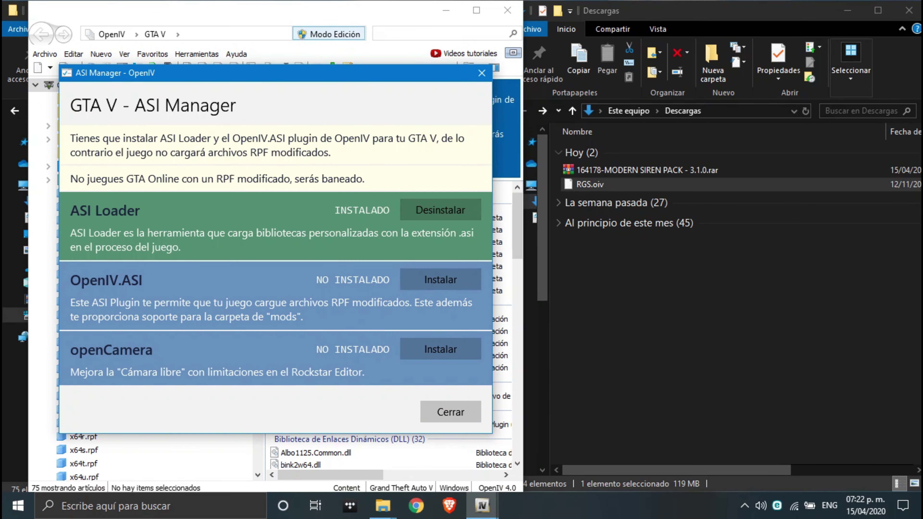
click(440, 279)
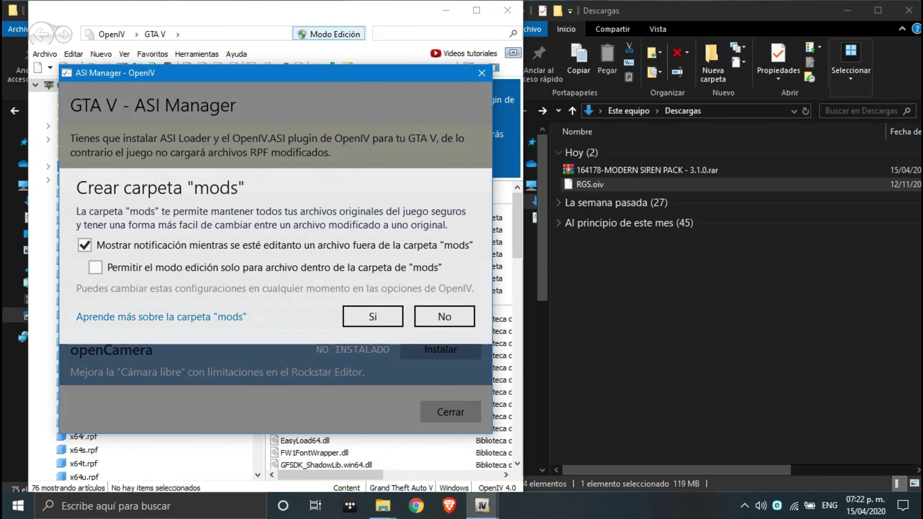
click(437, 317)
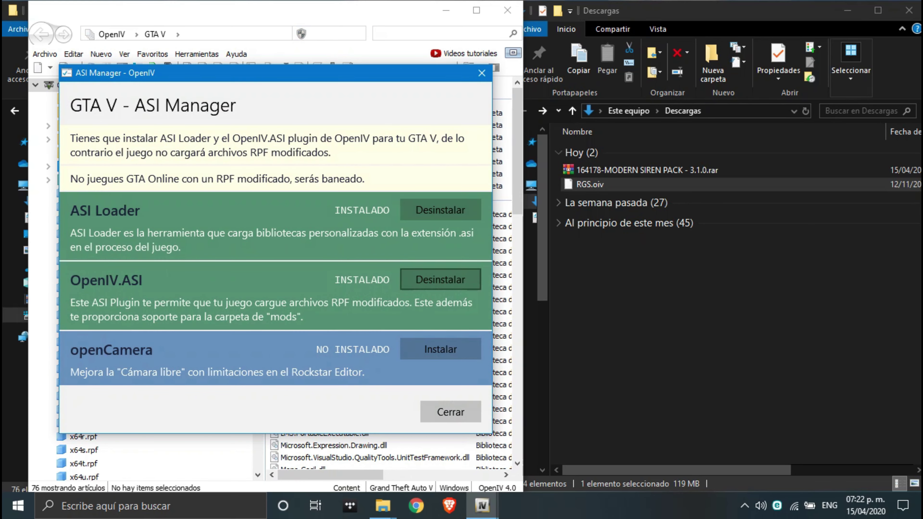
Step: Uninstall and reinstall OpenIV.ASI, agreeing to create the "mods" folder, and close the ASI Manager
click(440, 279)
click(440, 280)
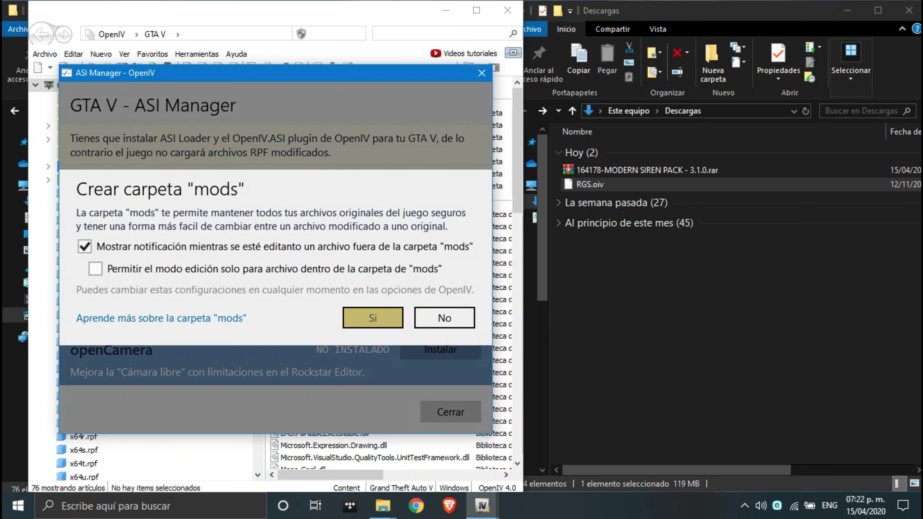
click(373, 318)
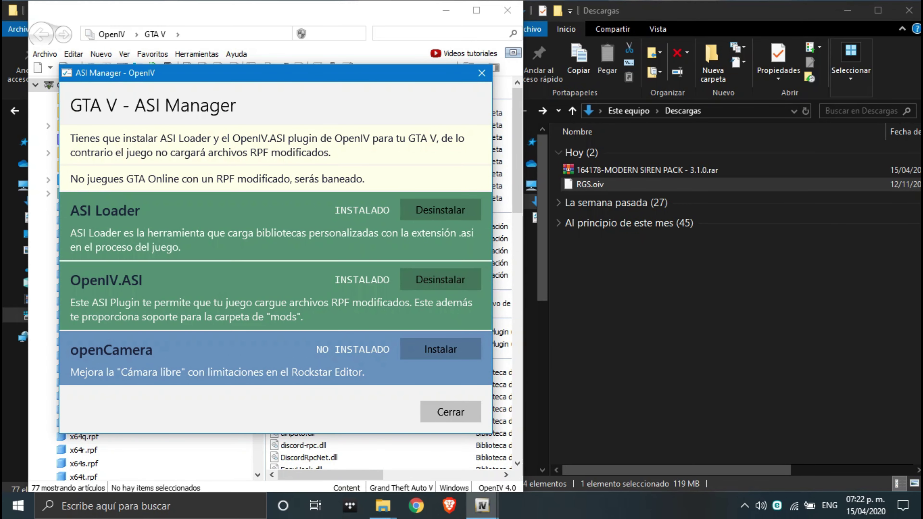
click(451, 412)
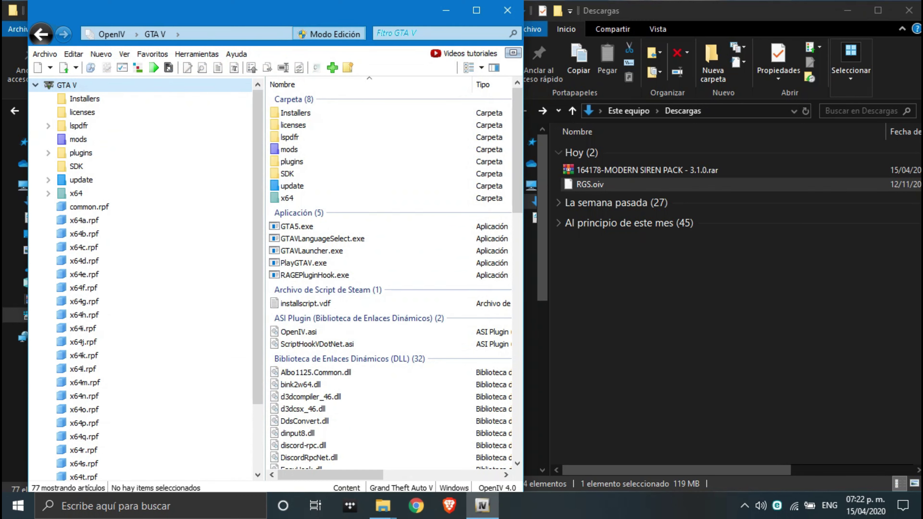
Step: Look up the available interface languages in the OpenIV options and close them
click(197, 54)
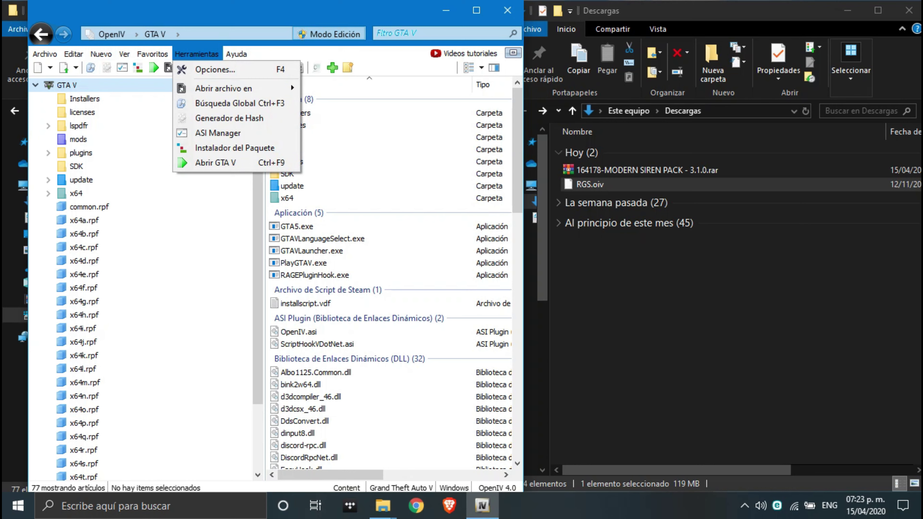
click(216, 71)
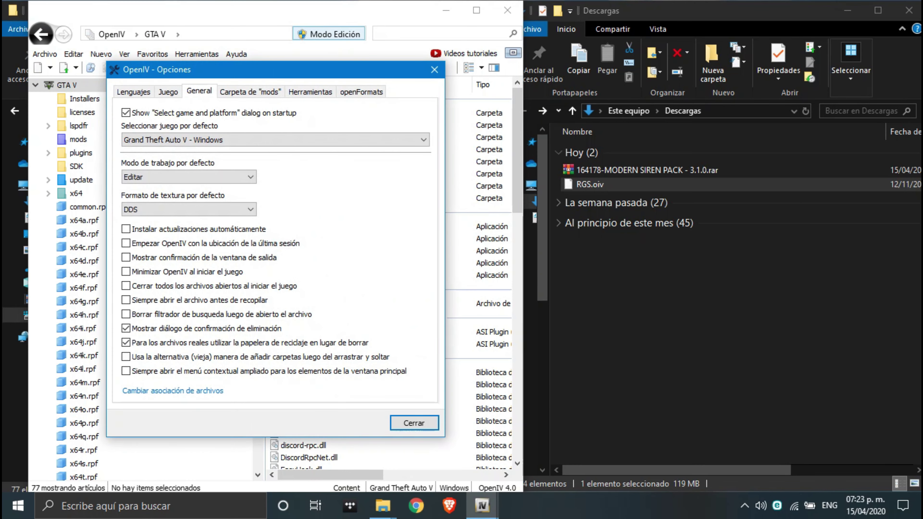
click(134, 91)
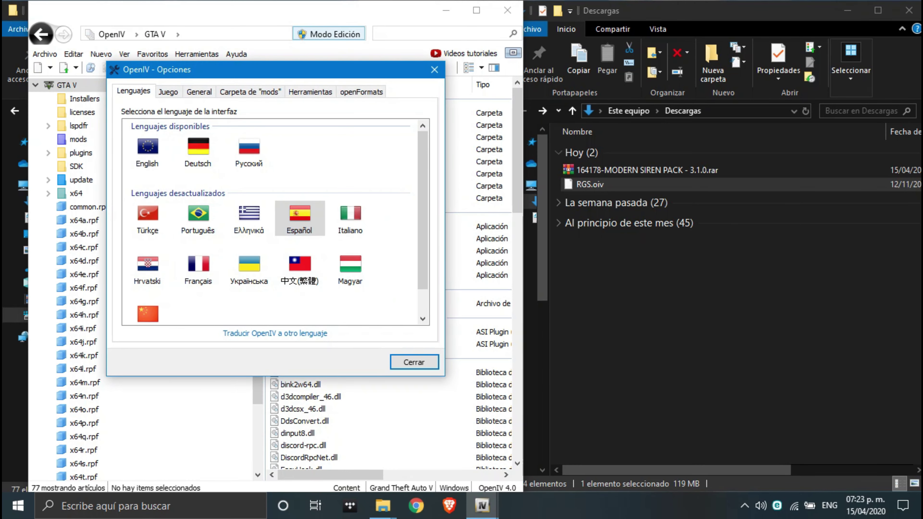
click(434, 70)
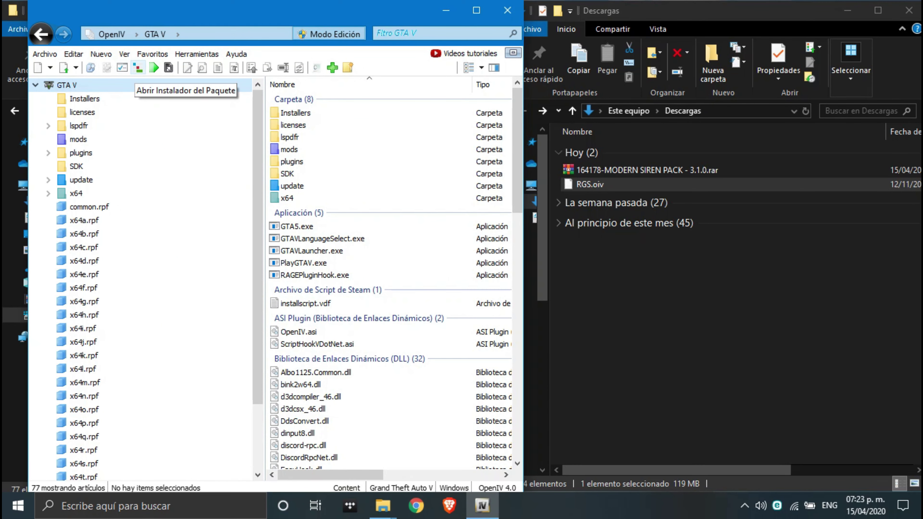
Step: Install the RGS.oiv package from Descargas into the "mods" folder with the package installer
click(138, 68)
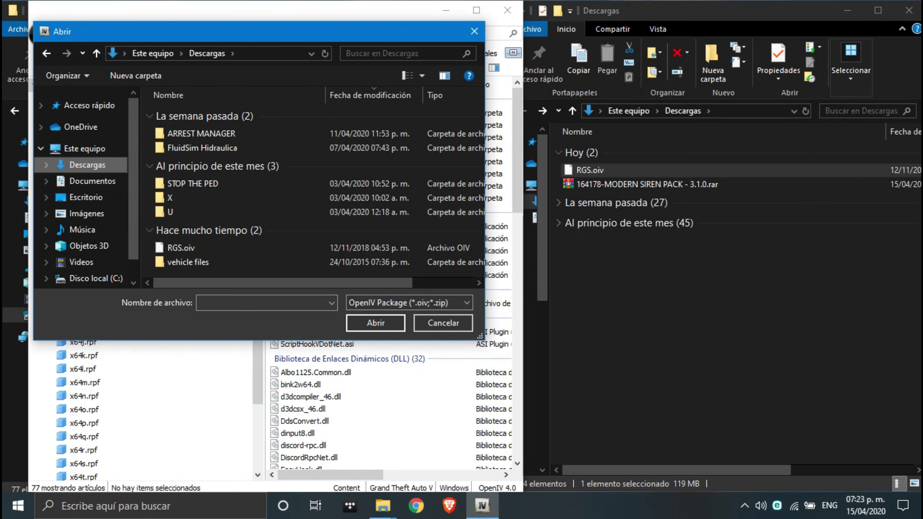
click(189, 248)
click(375, 323)
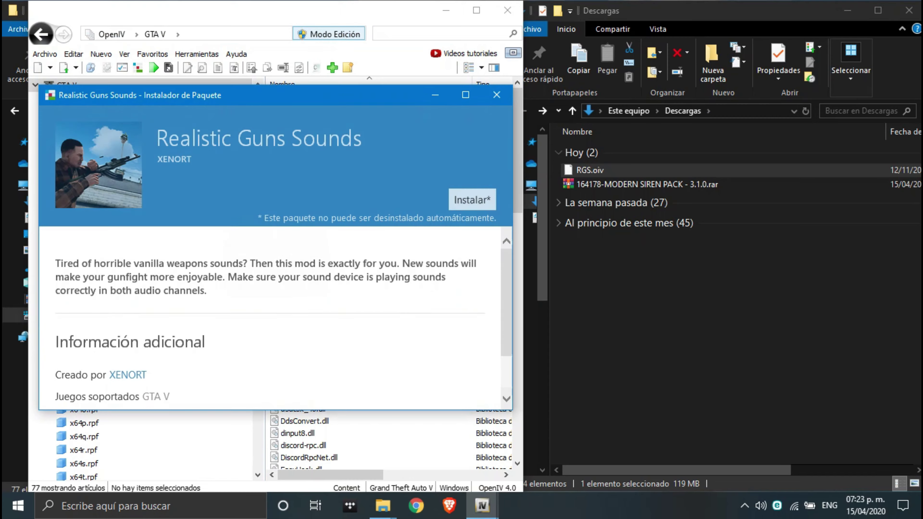
click(505, 189)
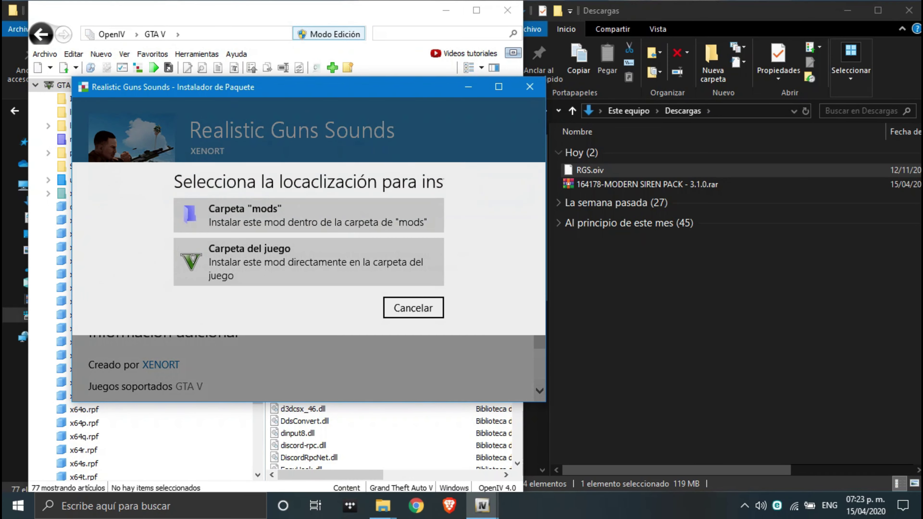
click(308, 216)
key(Return)
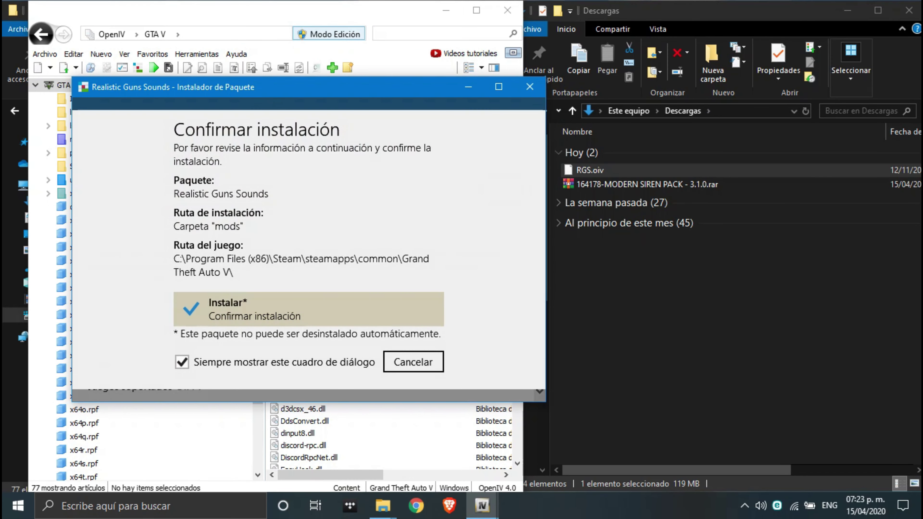
key(Return)
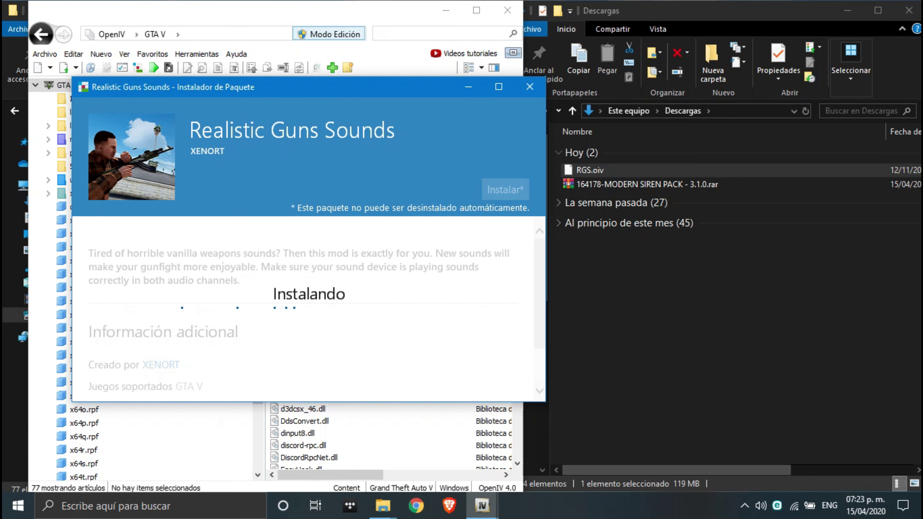
drag(309, 87, 403, 86)
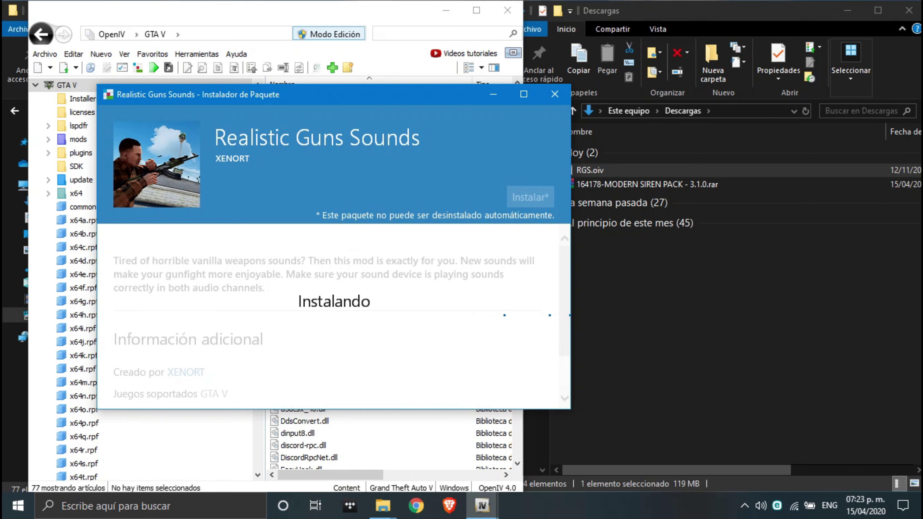
Step: Create a folder named HU in Descargas and move 164178-MODERN SIREN PACK - 3.1.0.rar into it
click(690, 284)
click(647, 185)
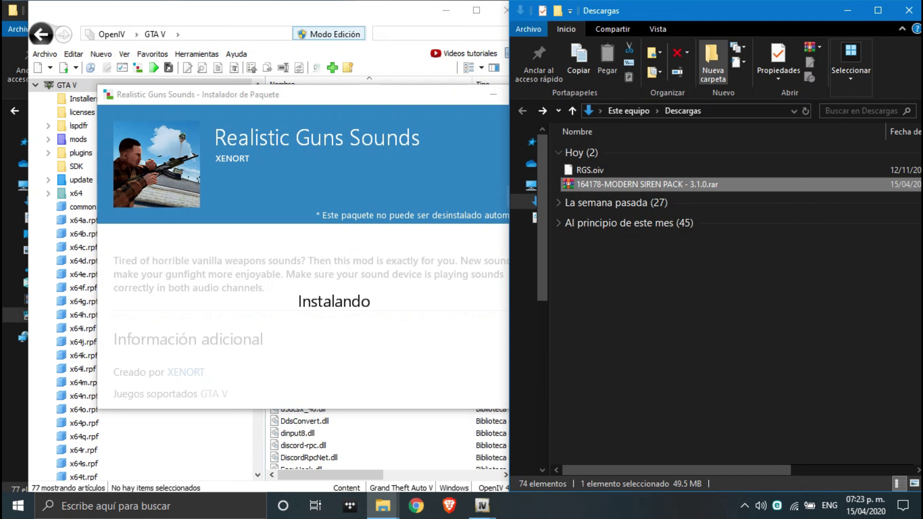
click(713, 62)
text(HU)
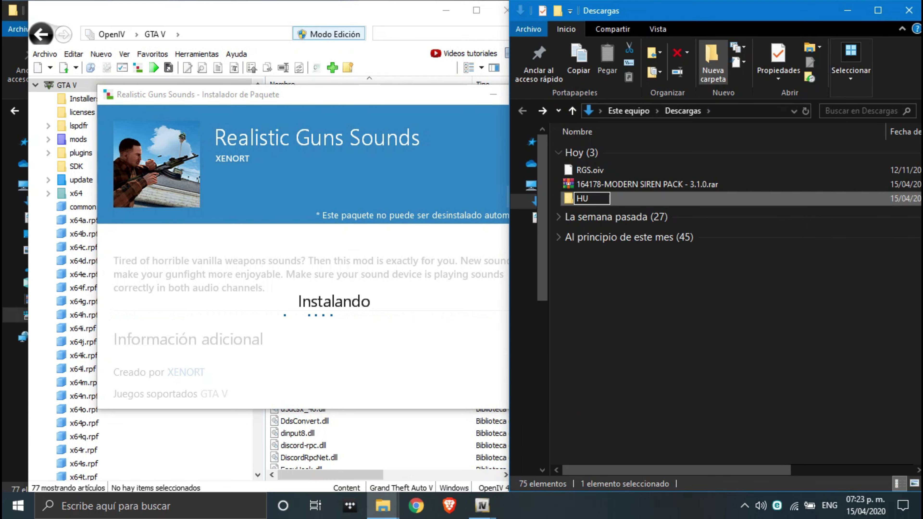
key(Return)
click(647, 184)
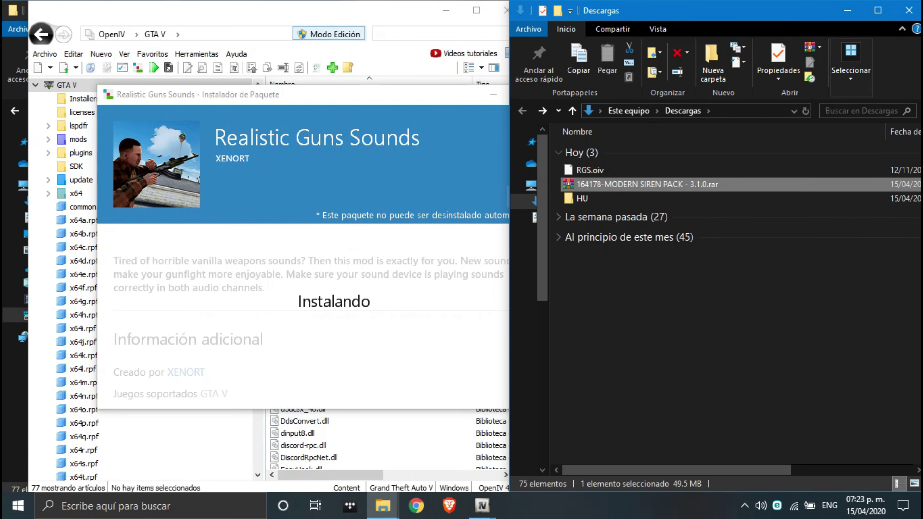
drag(648, 184, 619, 198)
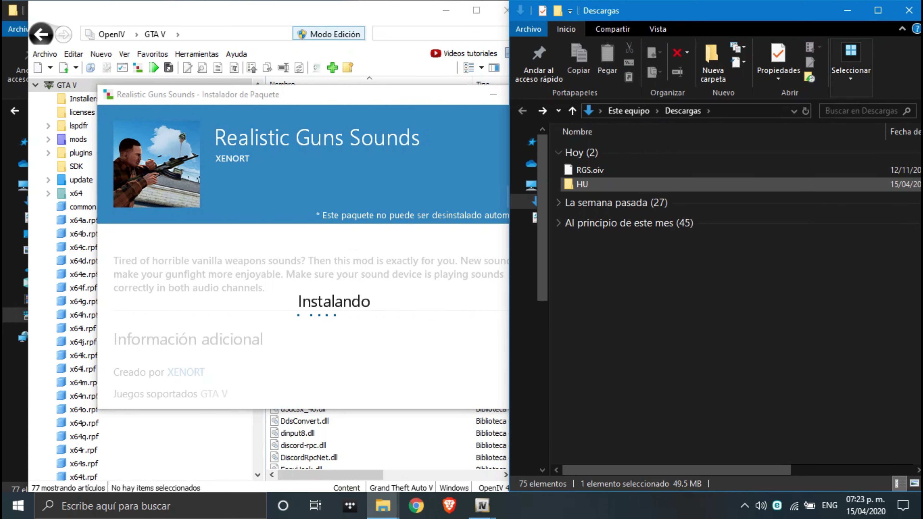
Step: Extract the MODERN SIREN PACK - 3.1.0 archive inside the HU folder and delete the .rar file
double_click(582, 185)
right_click(601, 136)
click(633, 206)
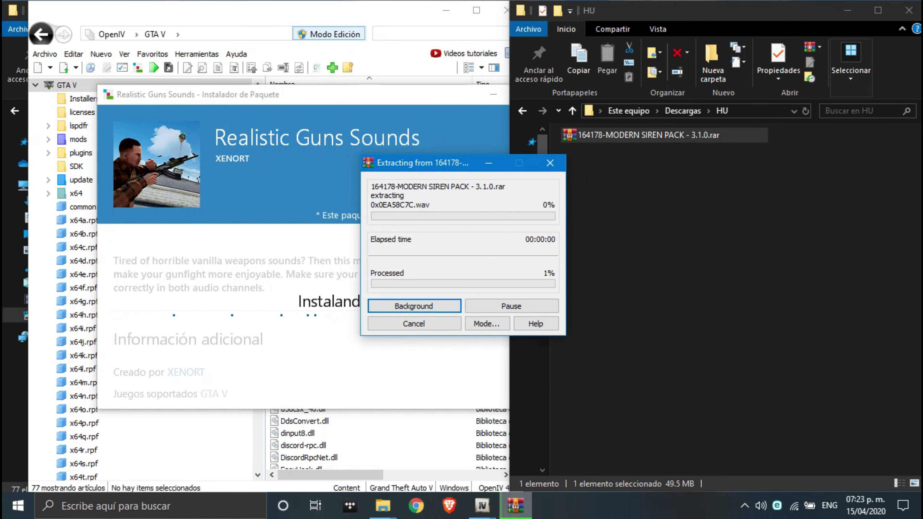
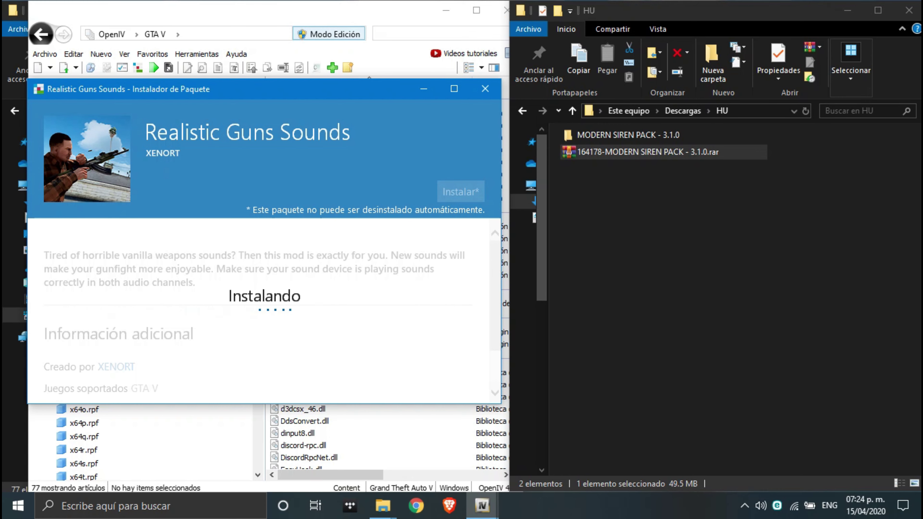
click(633, 136)
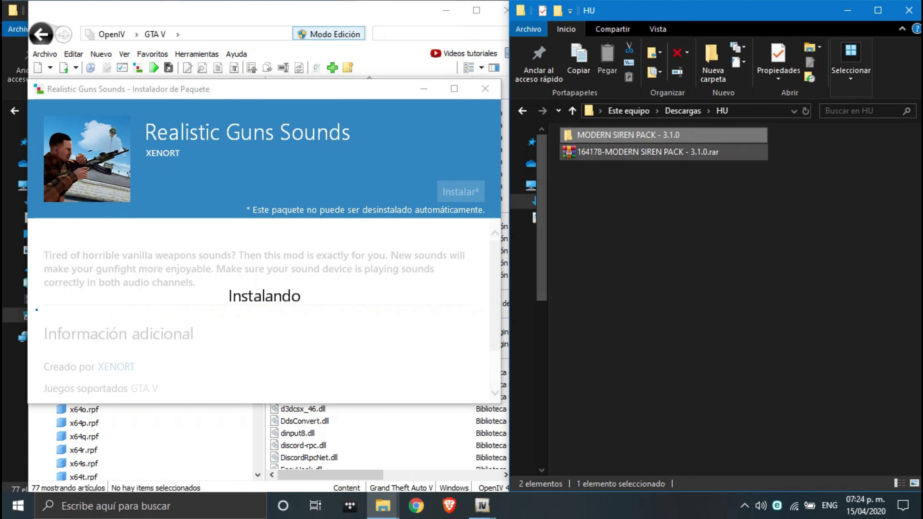
click(647, 152)
key(Delete)
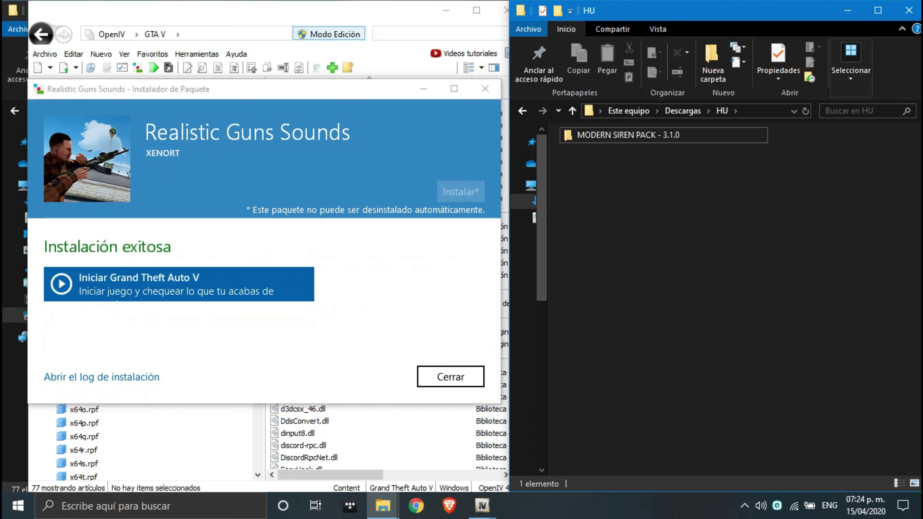
Step: Close the Realistic Guns Sounds package installer
drag(298, 90, 366, 95)
click(519, 382)
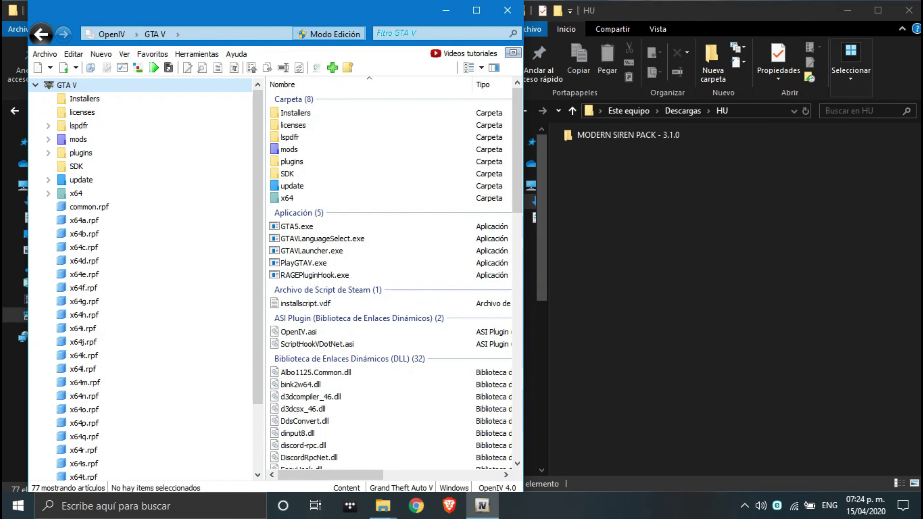
Step: Open the OIV INSTALL - NEW - folder inside MODERN SIREN PACK - 3.1.0 and delete READ ME.txt
click(628, 135)
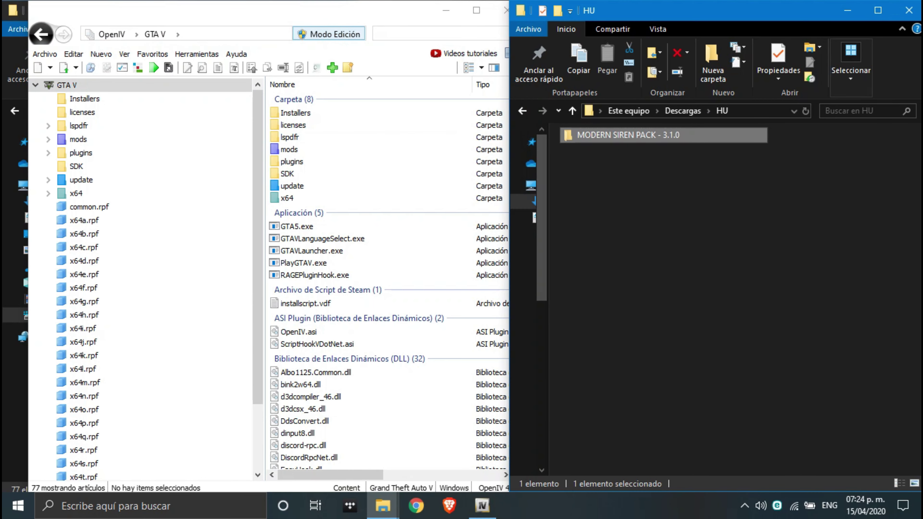
double_click(628, 134)
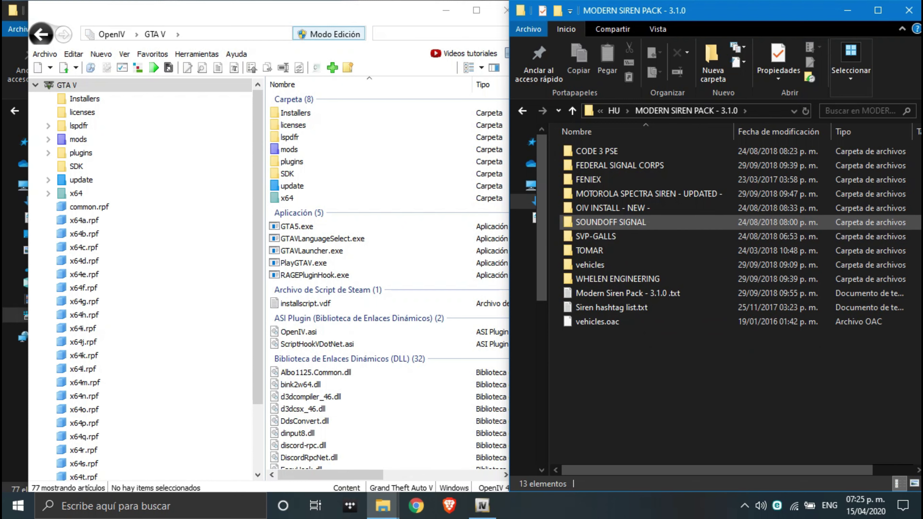
click(618, 209)
double_click(613, 208)
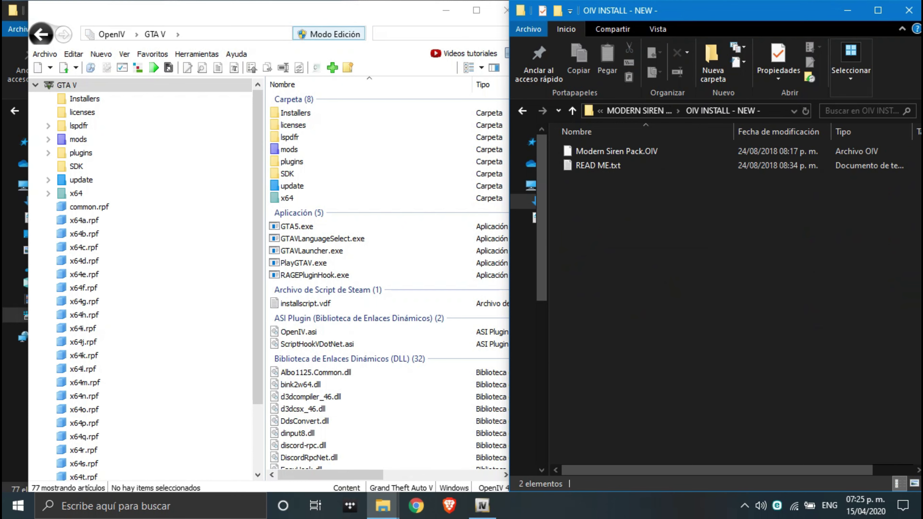
click(617, 152)
click(603, 165)
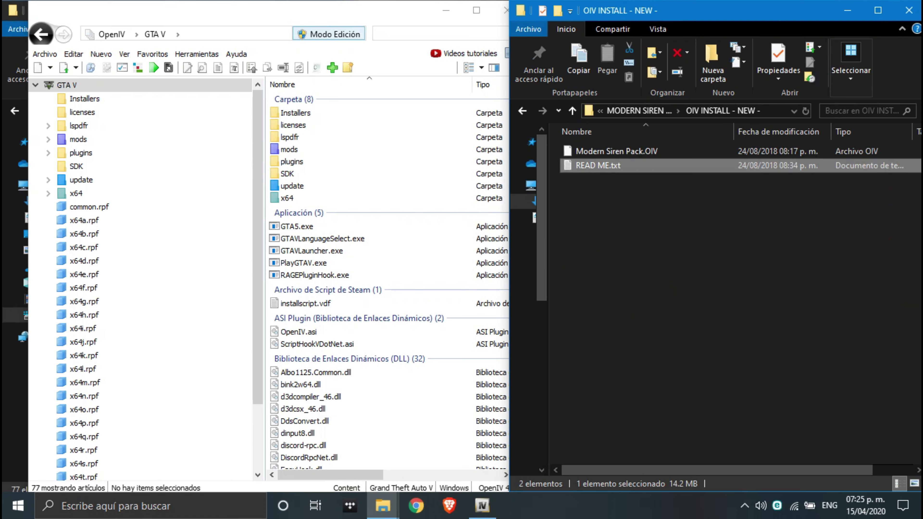
key(Delete)
Step: In OpenIV, load Modern Siren Pack.OIV from HU > MODERN SIREN PACK - 3.1.0 > OIV INSTALL - NEW - into the package installer
click(122, 67)
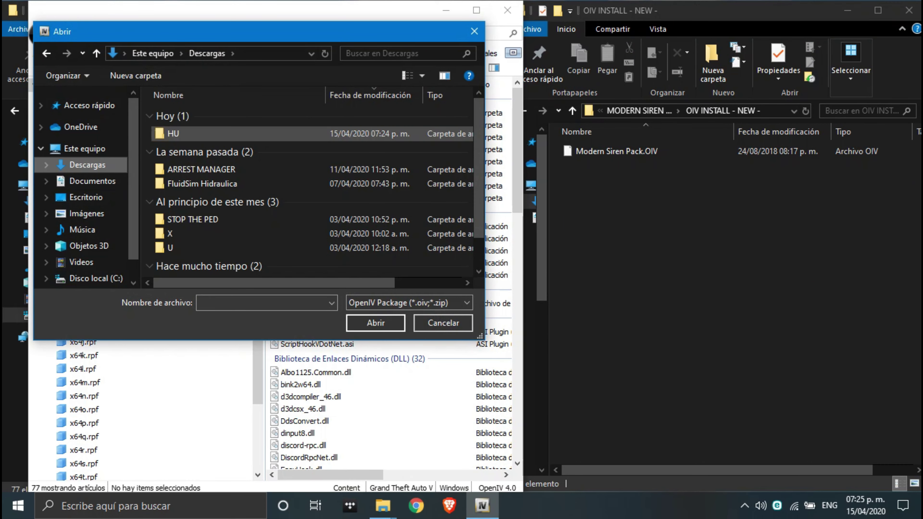
double_click(174, 134)
double_click(218, 114)
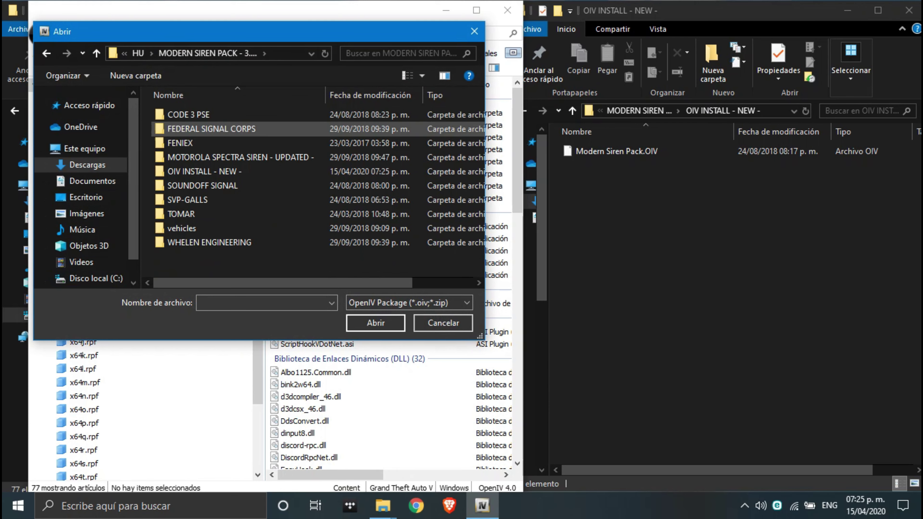
click(232, 171)
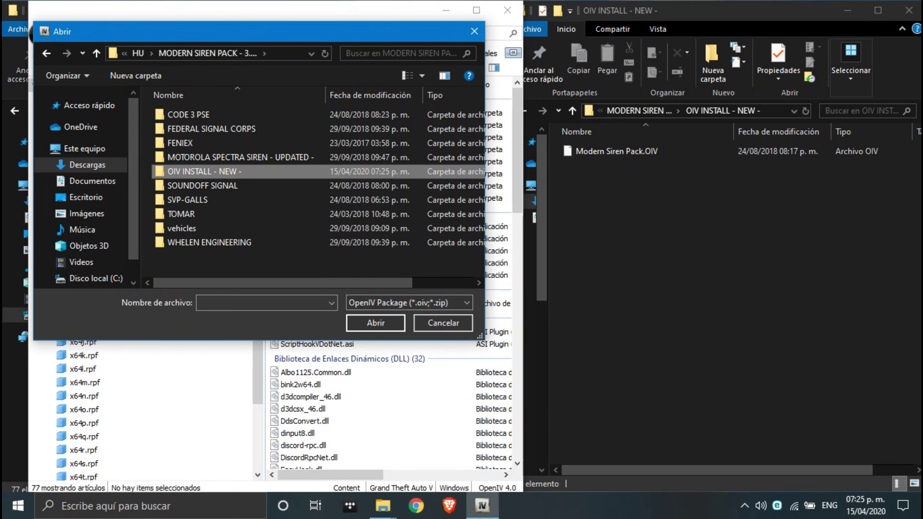
double_click(226, 172)
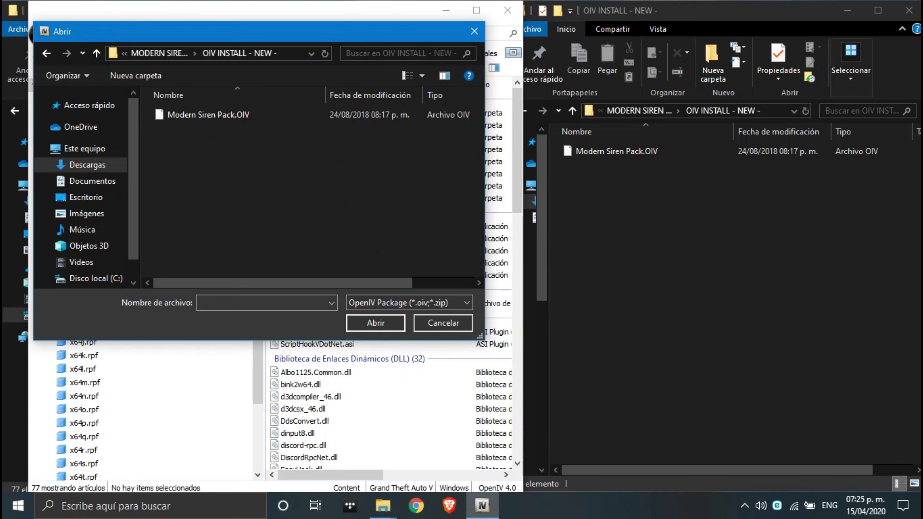
click(226, 114)
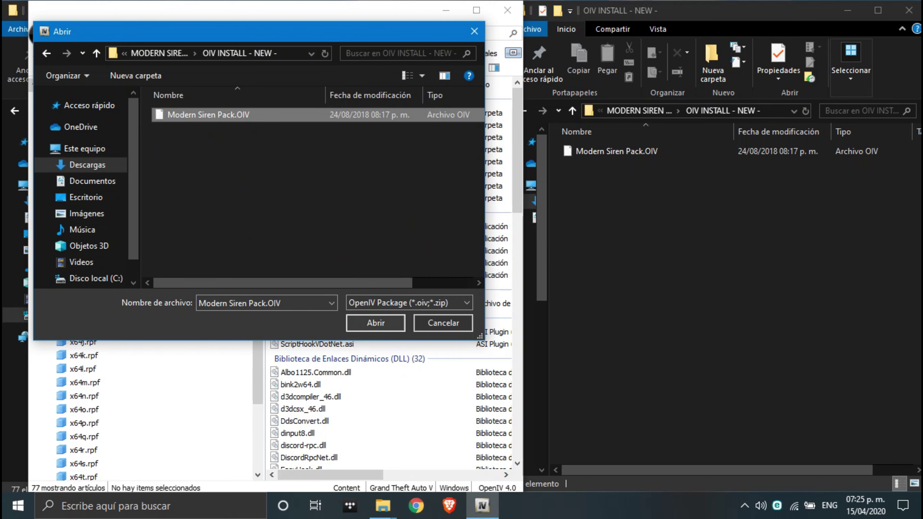
click(376, 323)
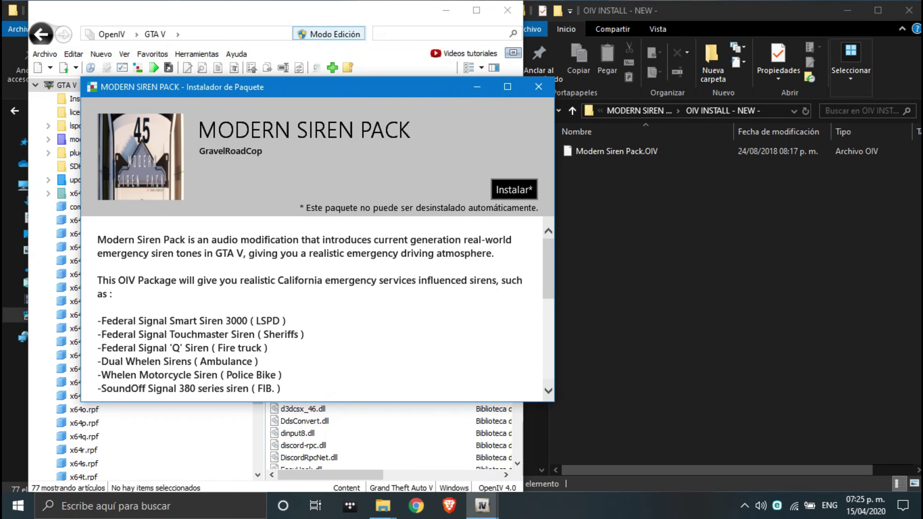
Step: Install the MODERN SIREN PACK package into the "mods" folder and close the package installer
click(514, 189)
click(320, 217)
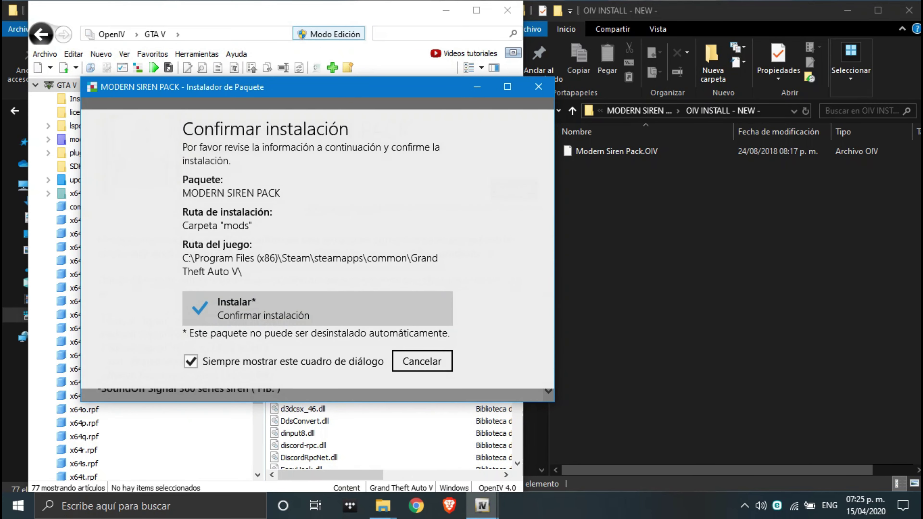
click(318, 308)
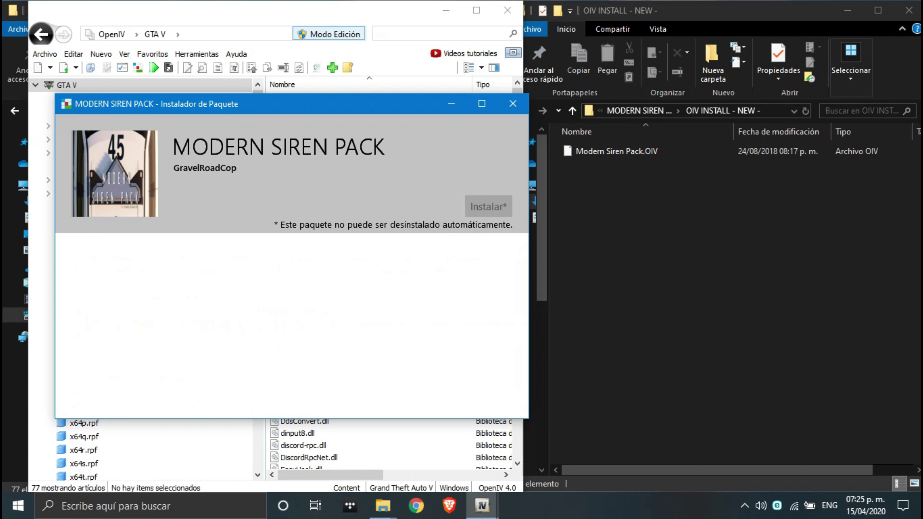
drag(290, 104, 260, 87)
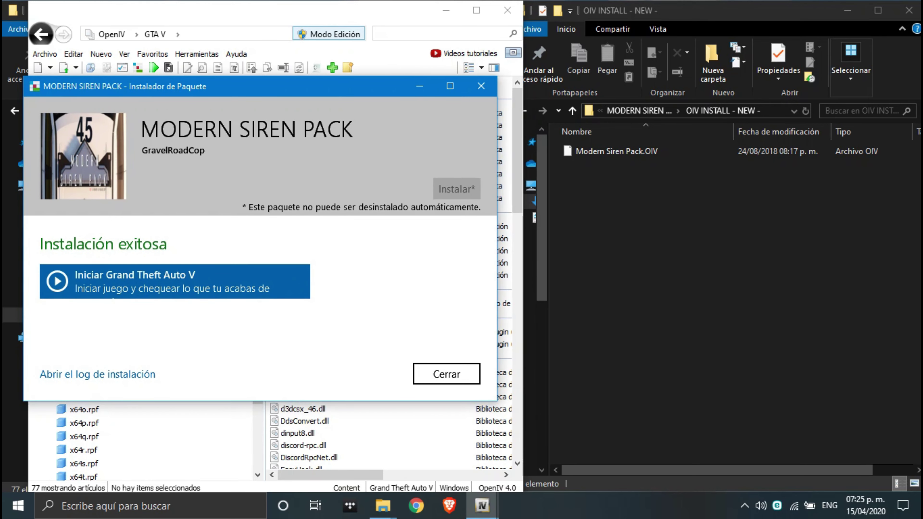
click(447, 374)
Step: Switch to Chrome and open the GTA5-mods.com website
click(416, 506)
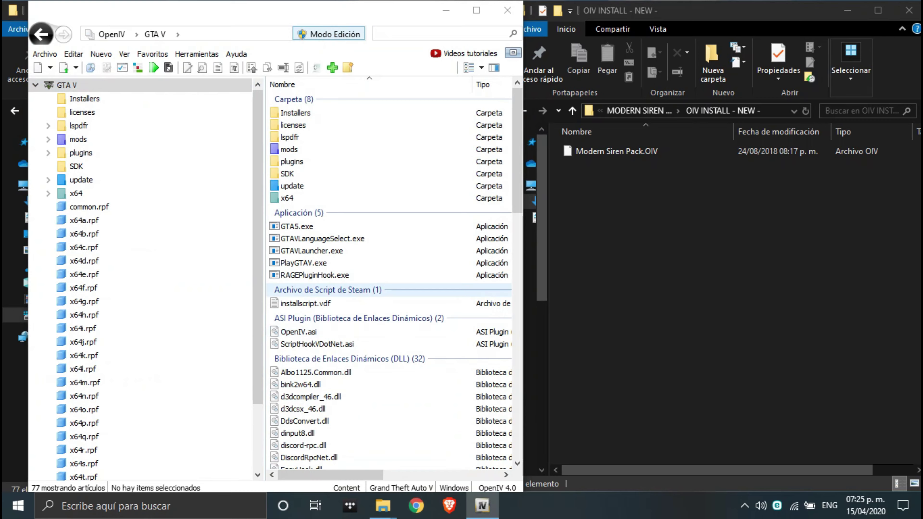
click(416, 505)
text(GTA5-mods.com)
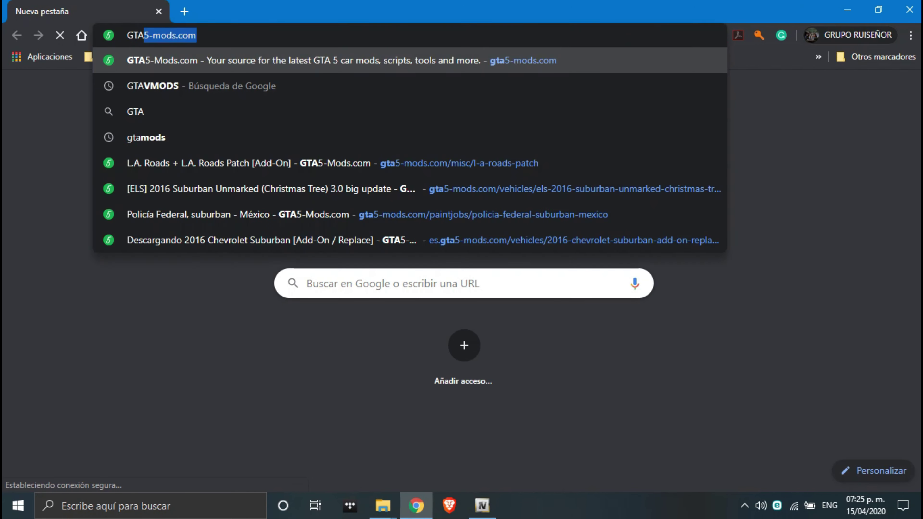
key(Return)
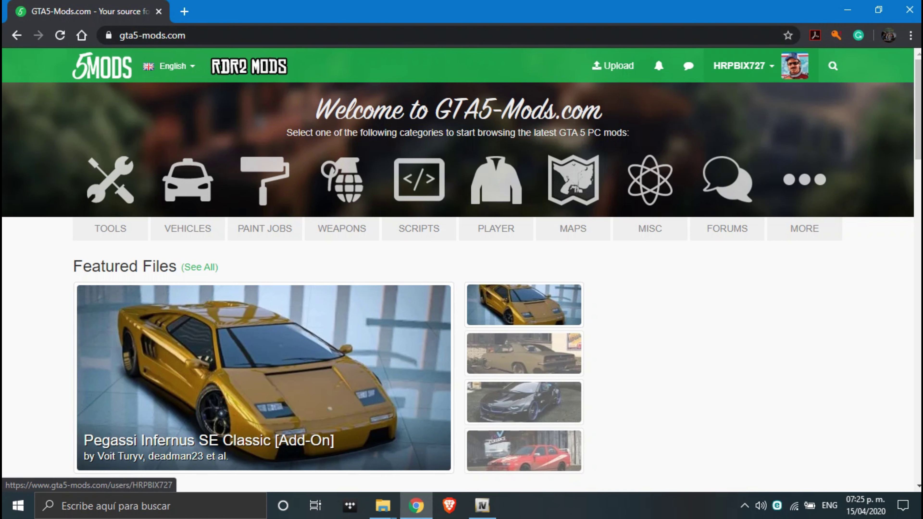
Step: Search the site for trainer mods and open the Simple Trainer for GTA V 11.0 page
click(833, 66)
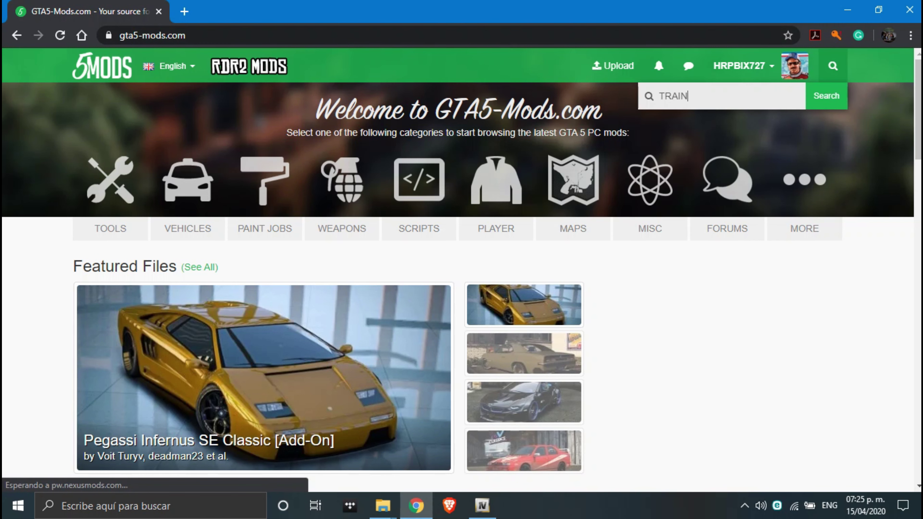
key(Return)
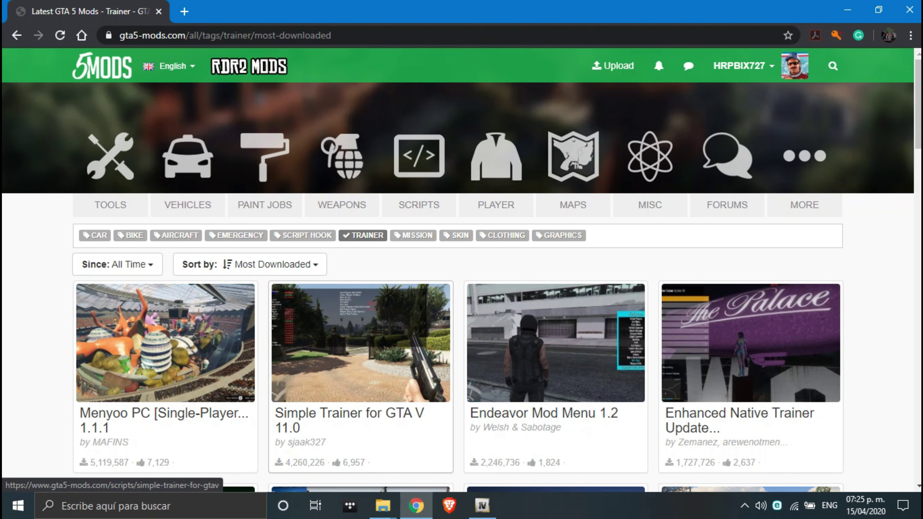
click(437, 349)
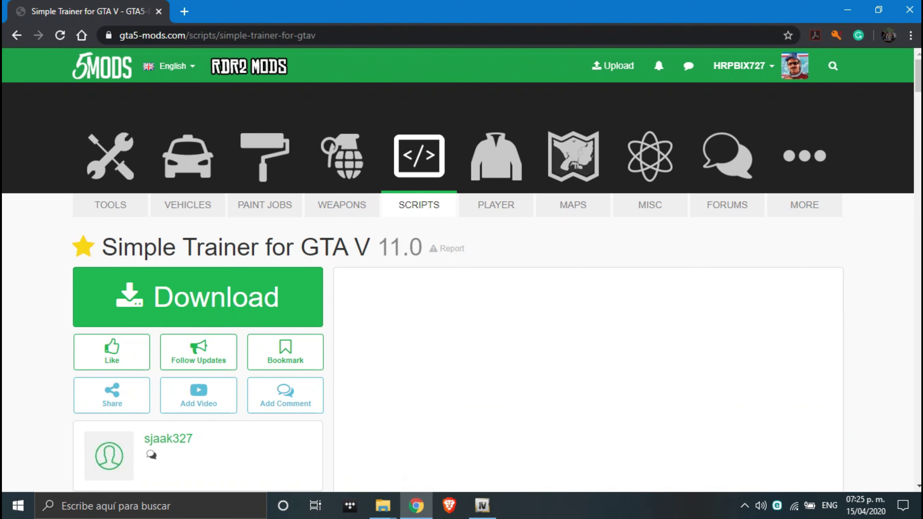
Step: Download the Simple Trainer for GTA V 11.0 archive from its mod page
drag(103, 247, 422, 271)
scroll(400, 291, down, 3)
click(285, 291)
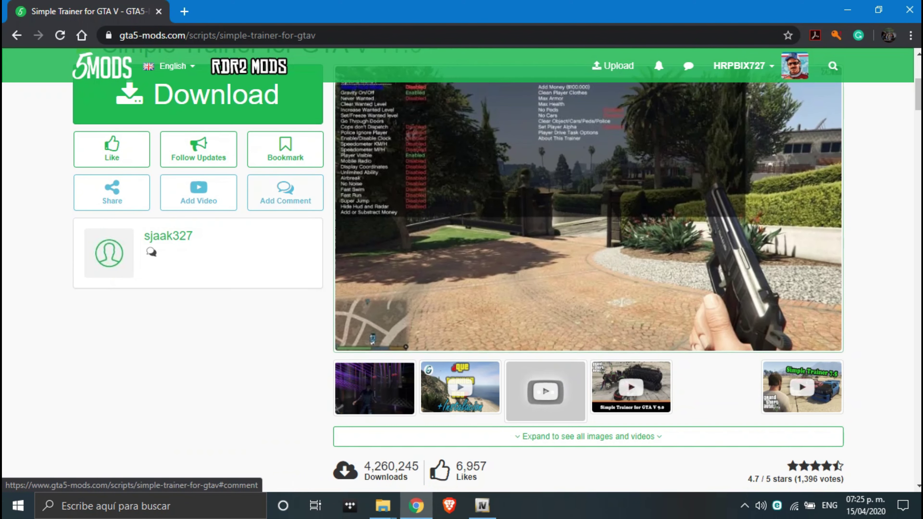
scroll(364, 233, up, 2)
click(198, 229)
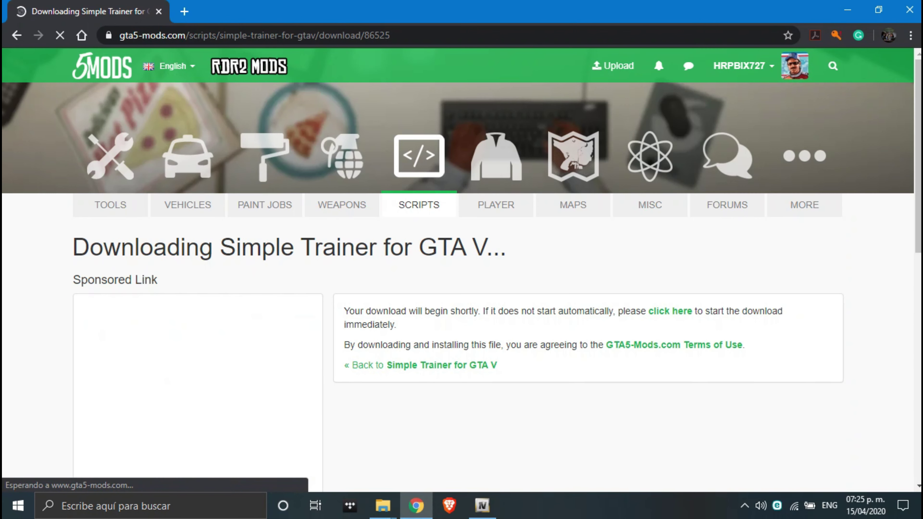
scroll(462, 255, down, 3)
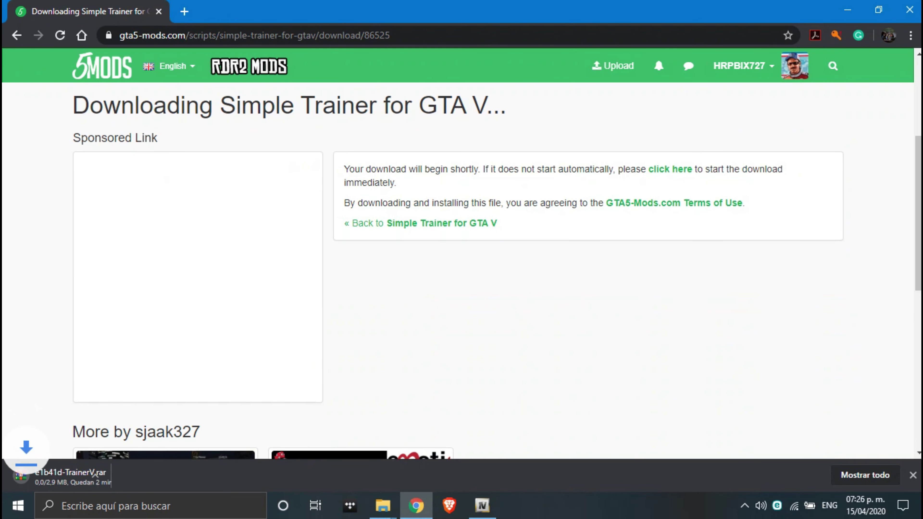
scroll(462, 255, down, 4)
scroll(461, 255, down, 3)
scroll(461, 255, up, 10)
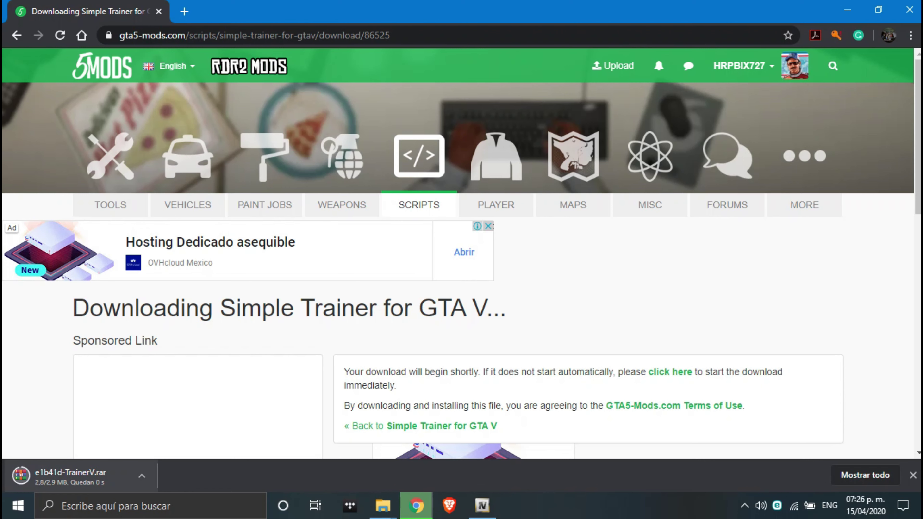
Step: Switch to the File Explorer window with the siren pack, return to Descargas, and delete RGS.oiv and the HU folder
mouse_move(382, 506)
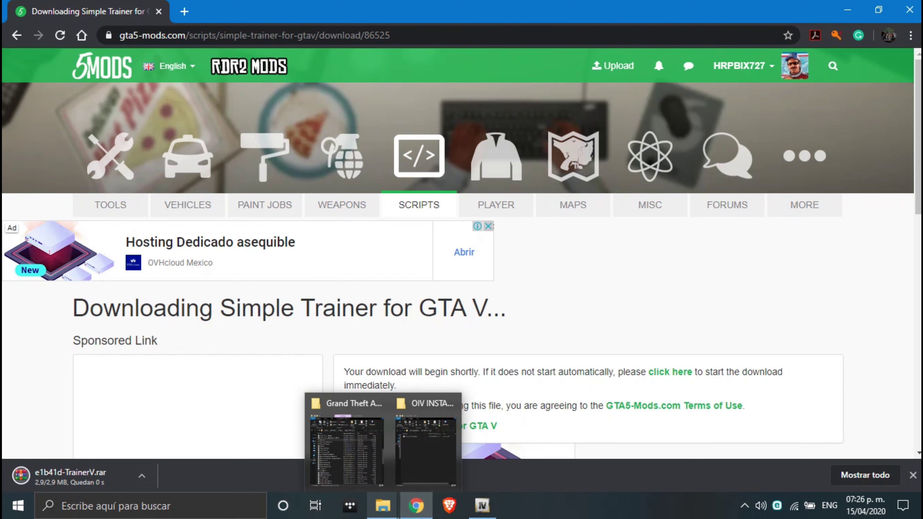
click(426, 449)
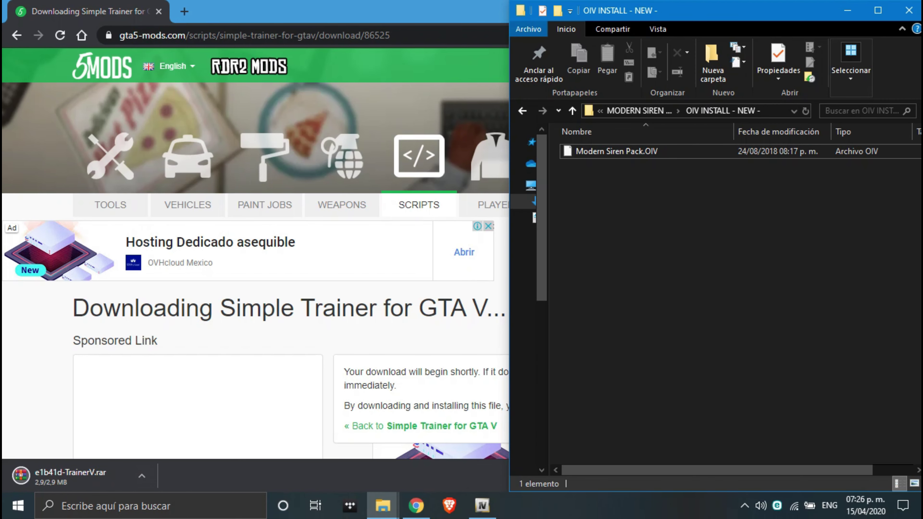
click(522, 111)
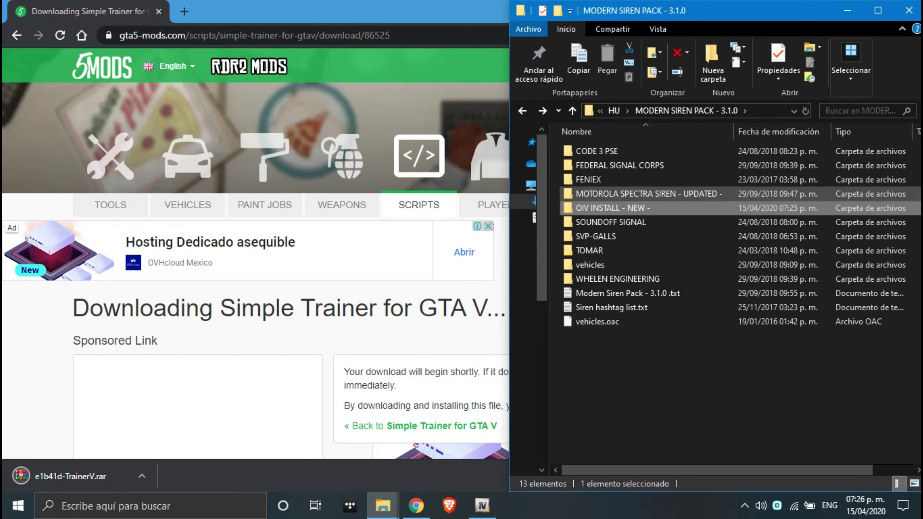
click(522, 111)
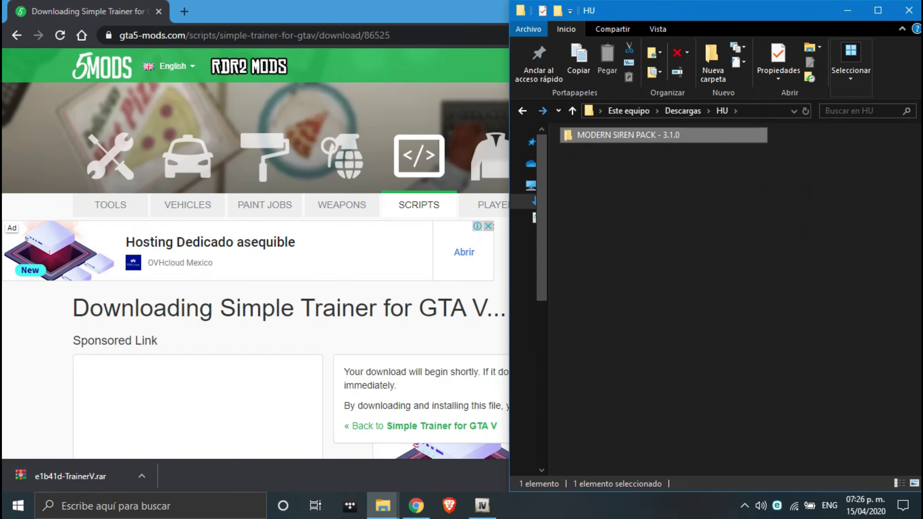
click(542, 111)
click(522, 110)
click(522, 110)
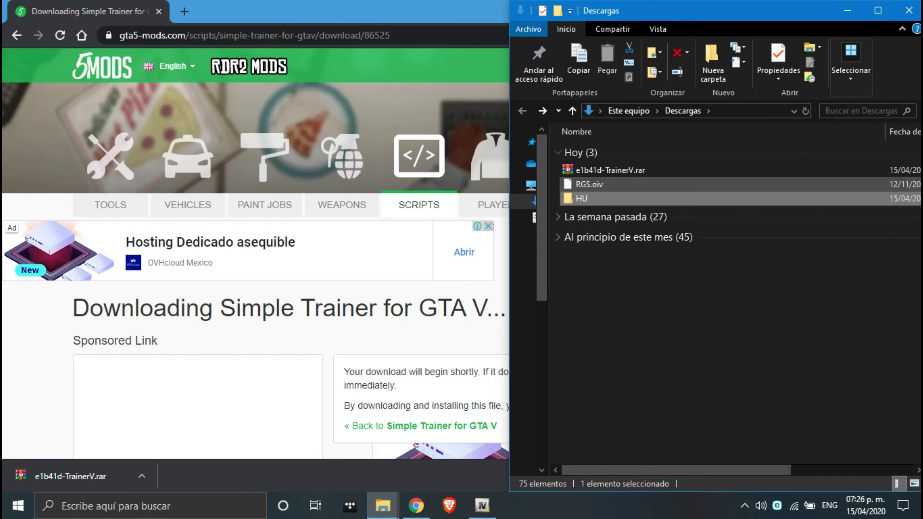
key(Delete)
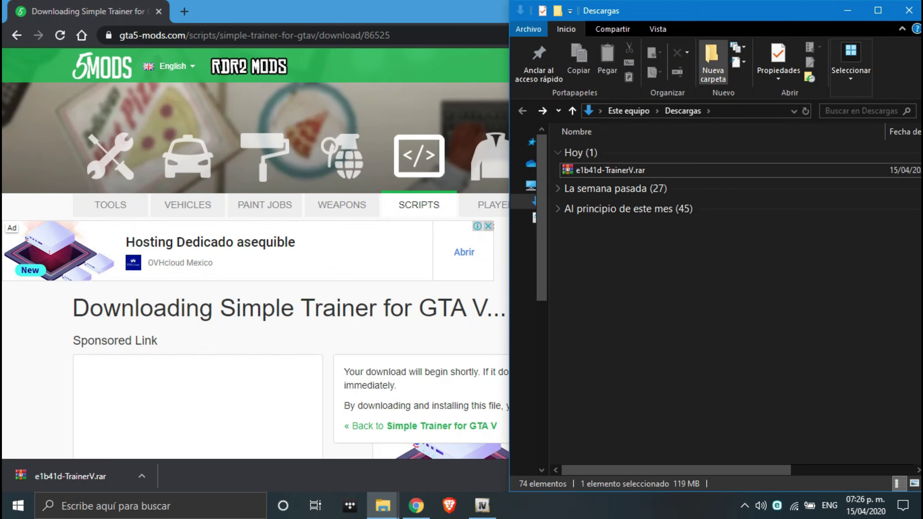
Step: Create a folder named H in Descargas, move e1b41d-TrainerV.rar into it and open the folder
key(ctrl+shift+n)
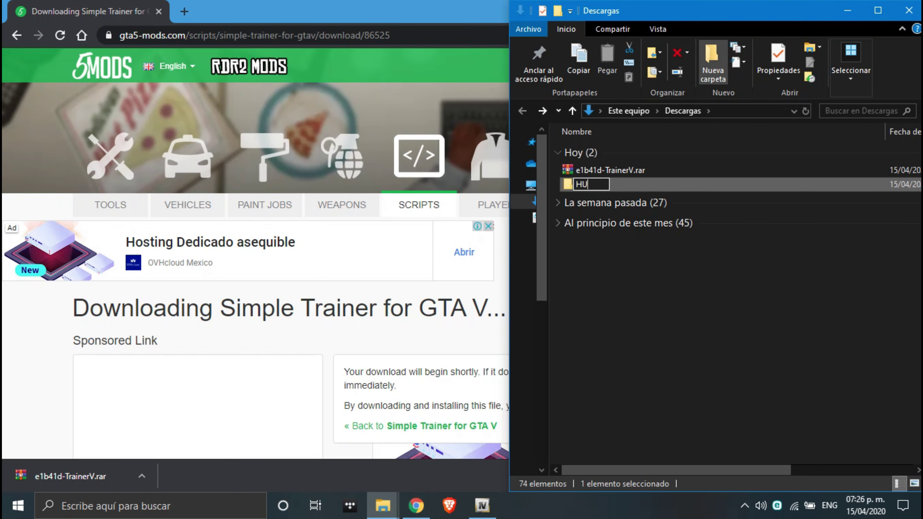
text(H)
key(Return)
drag(614, 170, 579, 184)
double_click(579, 170)
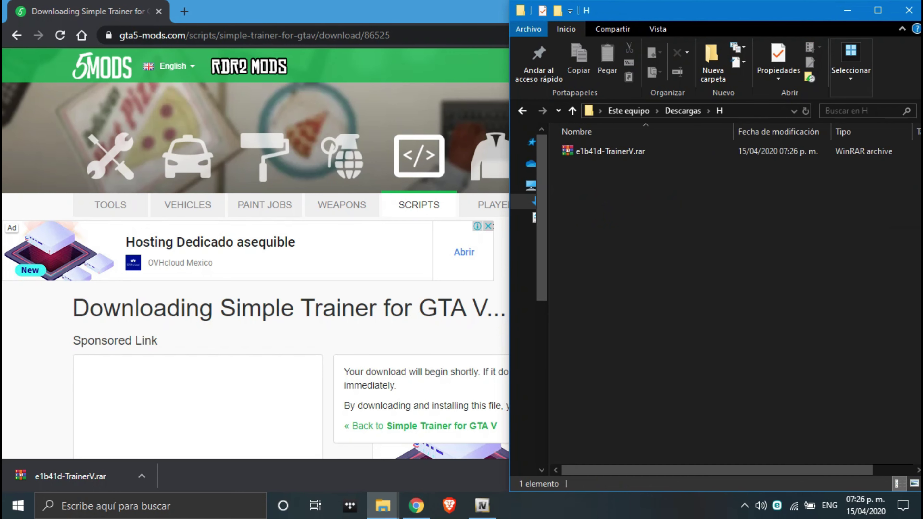
Step: Extract e1b41d-TrainerV.rar directly into the H folder
click(586, 151)
right_click(593, 152)
click(638, 210)
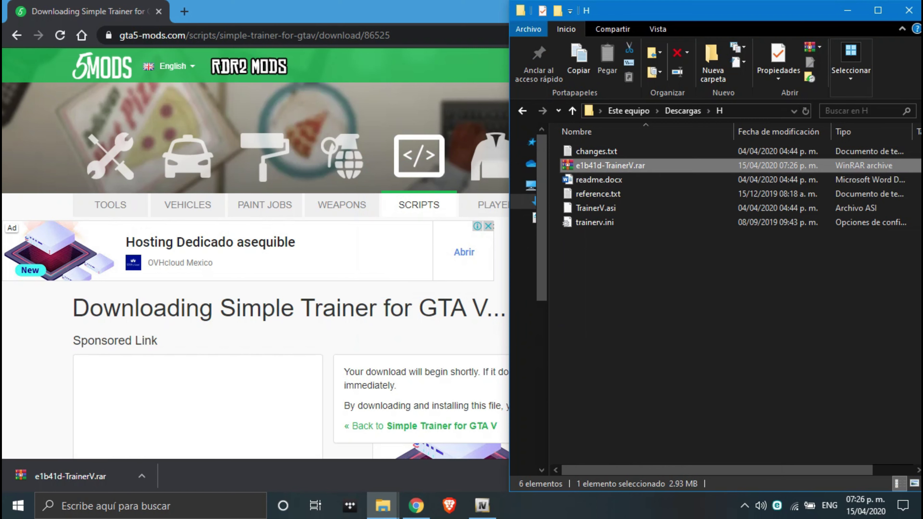
Step: Delete e1b41d-TrainerV.rar, changes.txt, readme.docx and reference.txt from the H folder
key(Delete)
key(Up)
key(Delete)
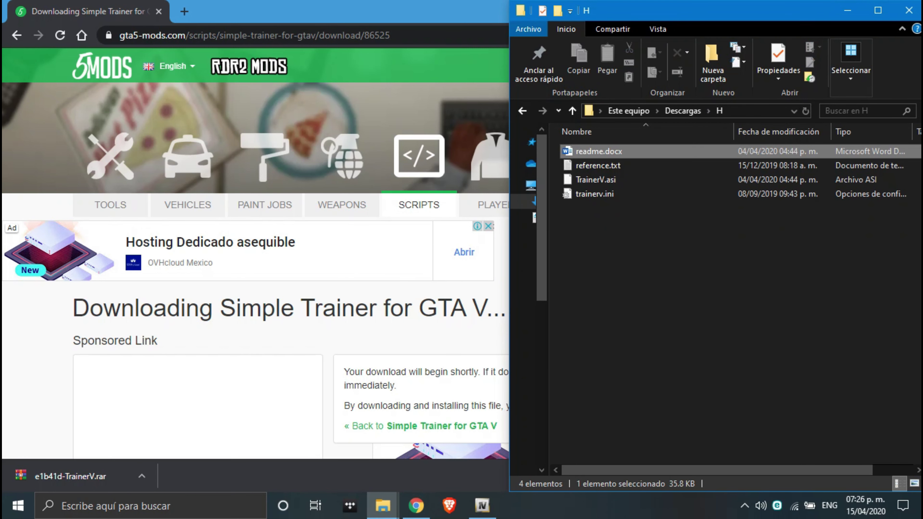
key(Delete)
key(Up)
key(Delete)
Step: Move TrainerV.asi and trainerv.ini from the H folder into the game's Grand Theft Auto V folder
drag(618, 208, 657, 149)
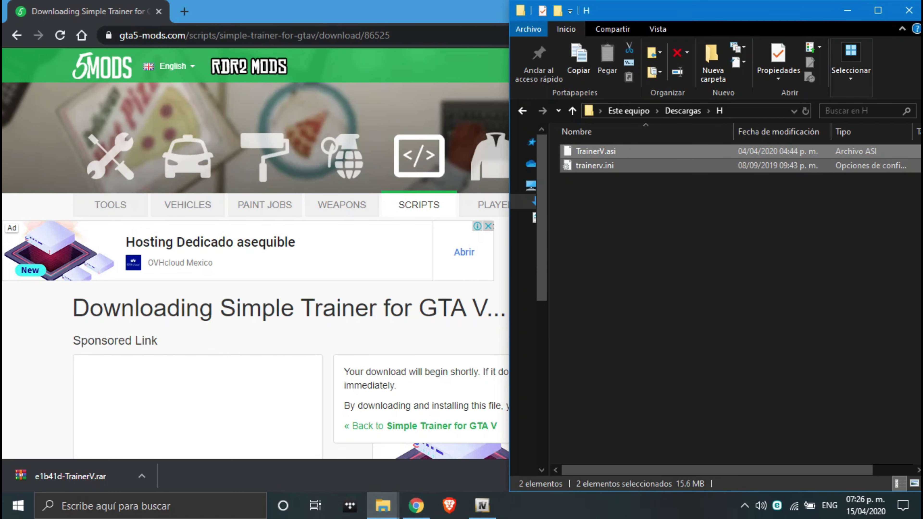
key(alt+Tab)
mouse_move(383, 506)
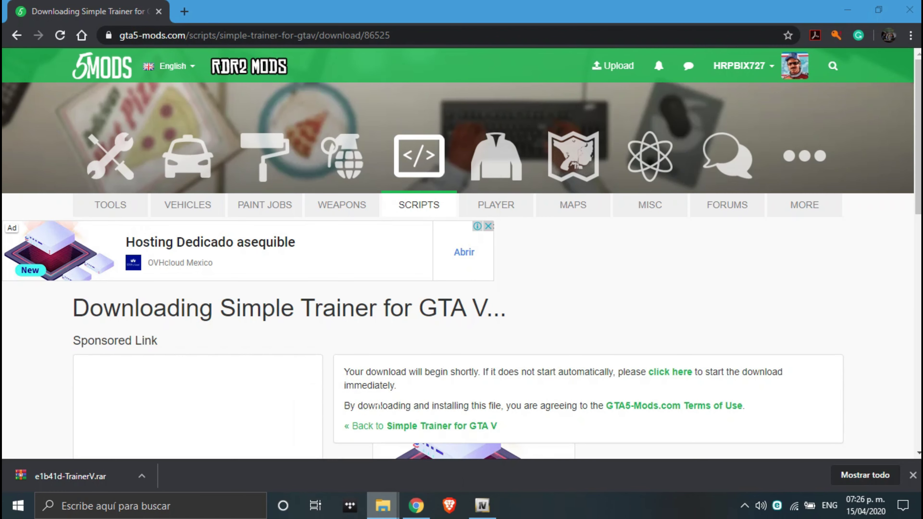
click(347, 448)
click(426, 451)
drag(596, 166, 487, 189)
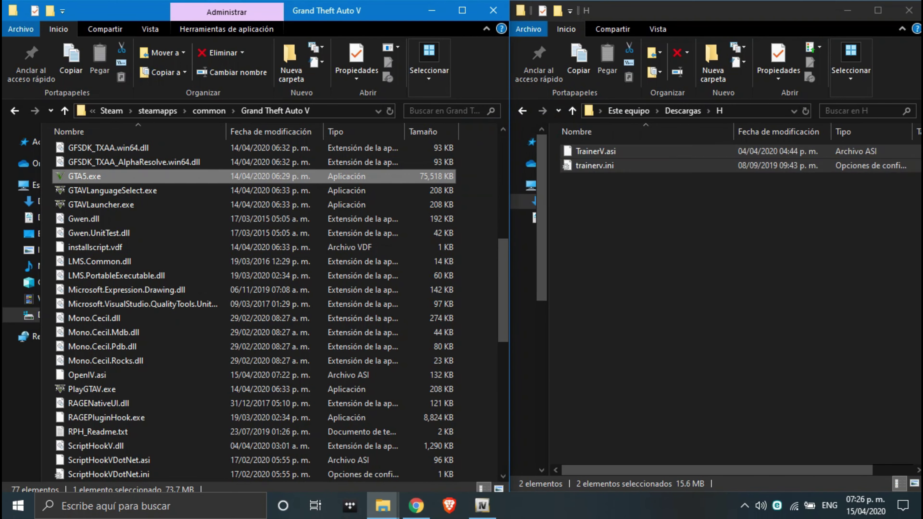
scroll(255, 432, down, 2)
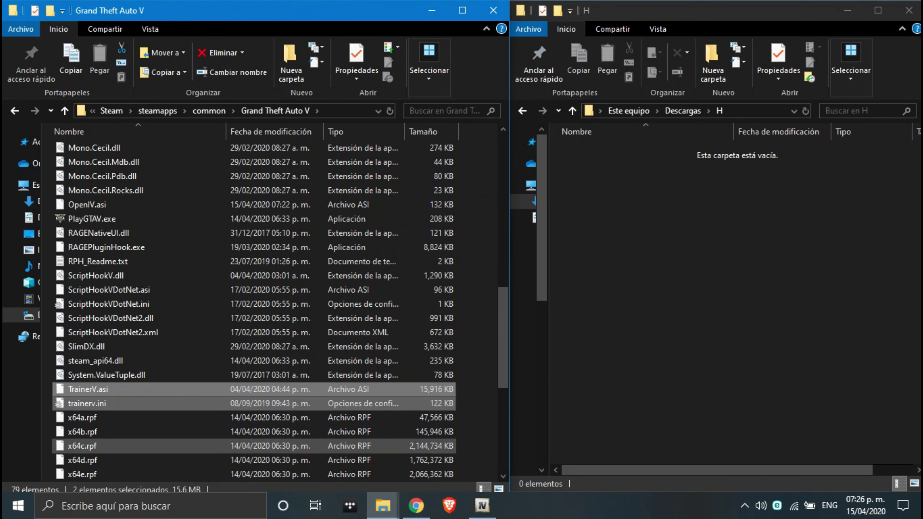
Step: Return from the empty H folder to Descargas and delete H
click(654, 364)
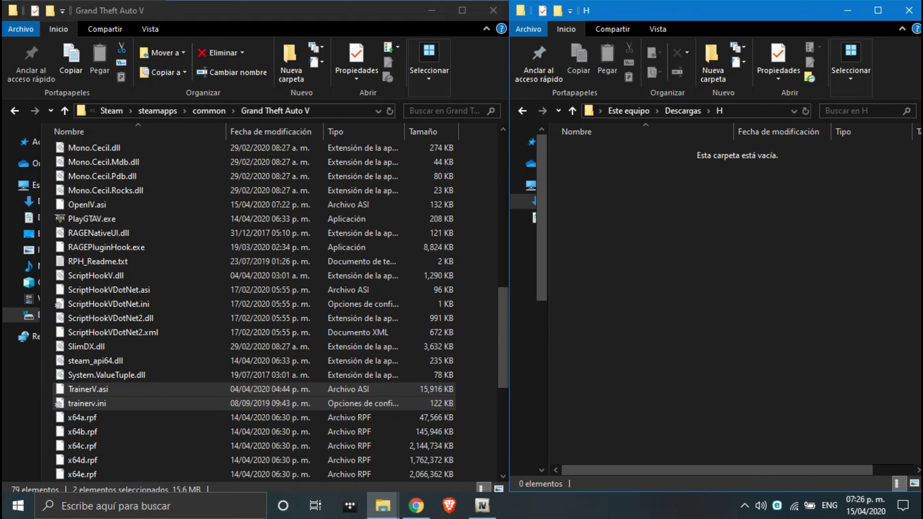
scroll(145, 262, up, 18)
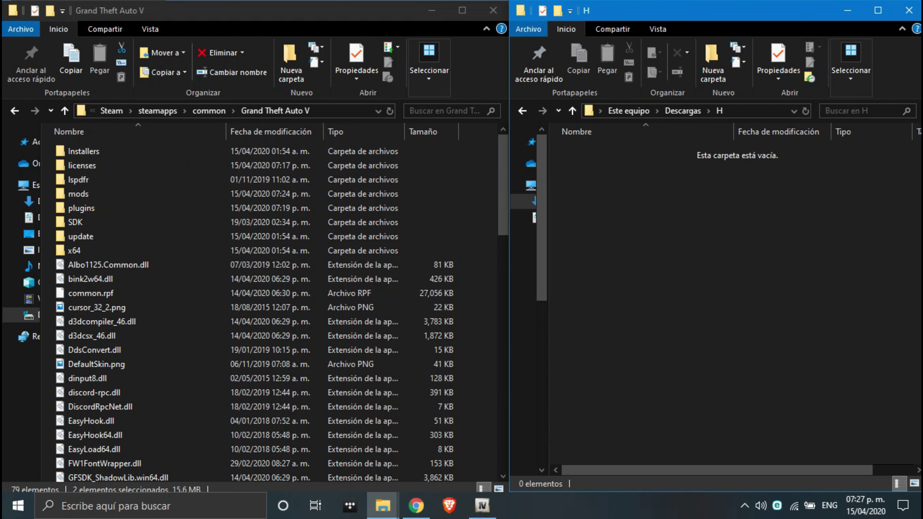
key(alt+Left)
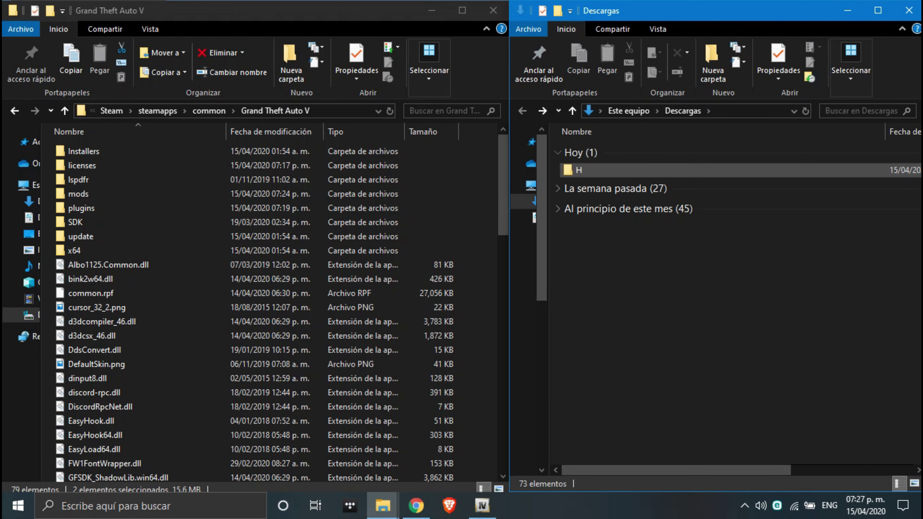
key(Delete)
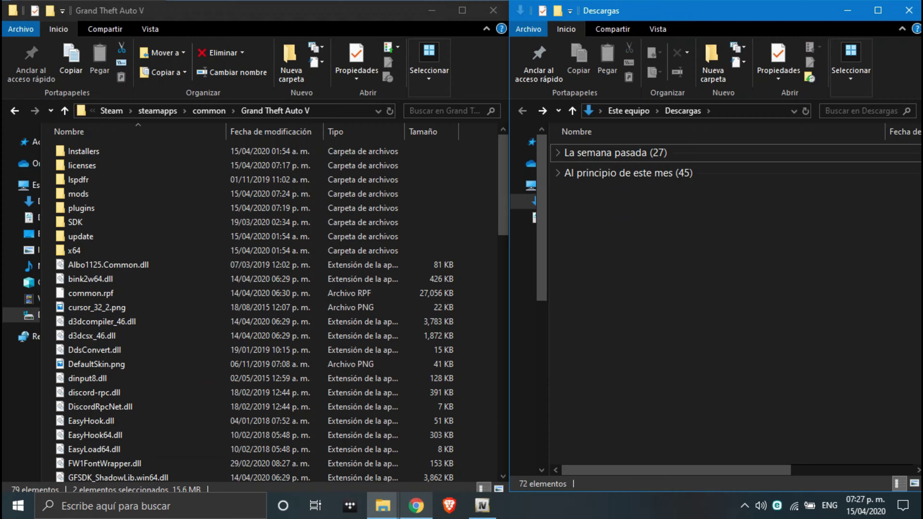
Step: Switch to Chrome, open the LCPDFR.com Albo1125.Common page in a new tab, and dismiss the finished download
click(417, 505)
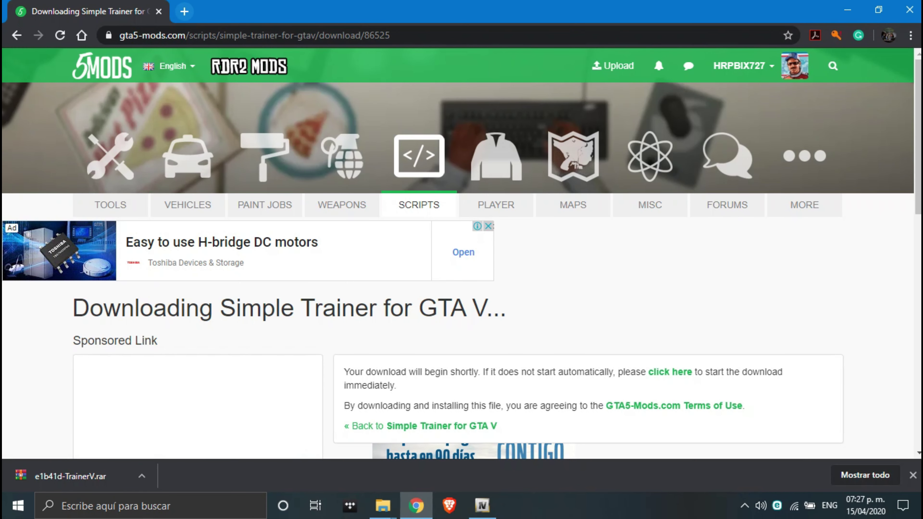
key(ctrl+t)
text(ALBO)
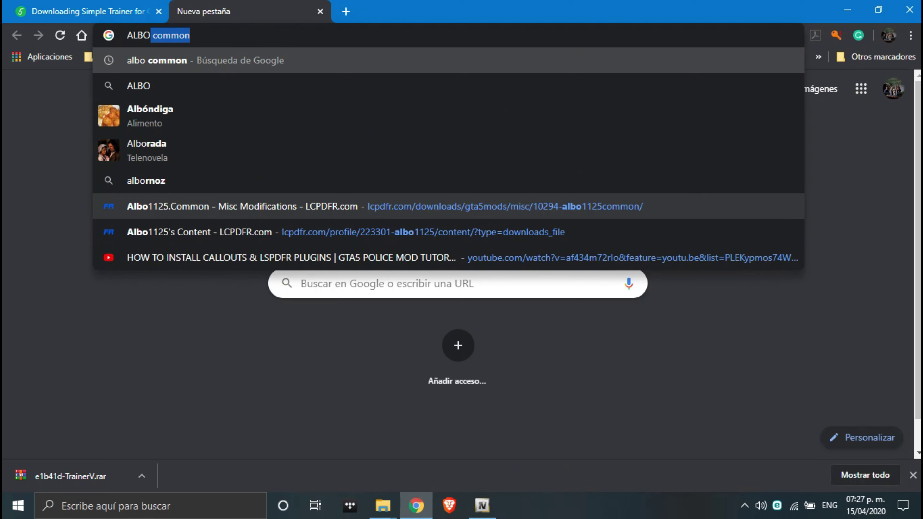
click(327, 207)
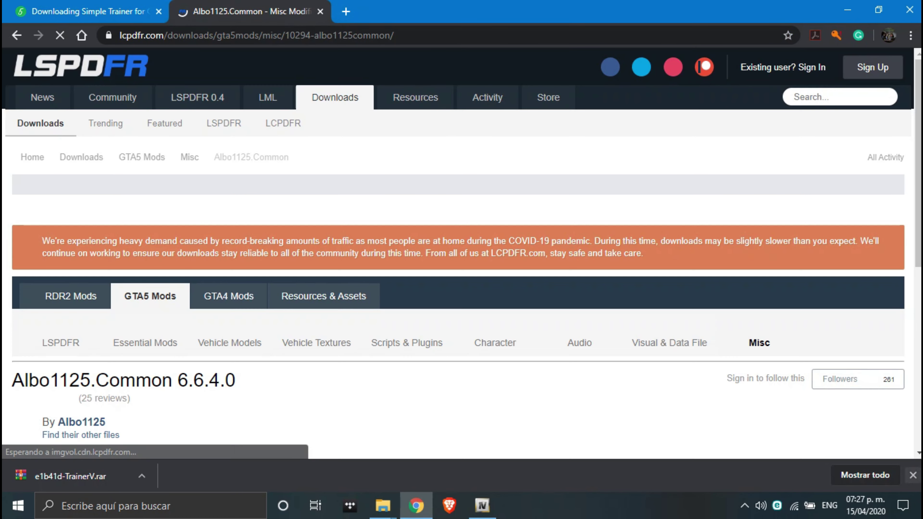
click(913, 476)
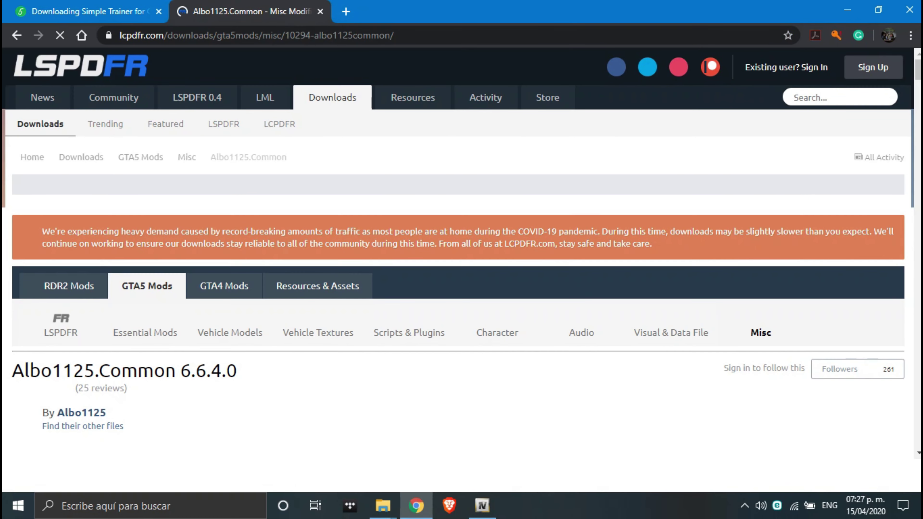
Step: Download Albo1125.Common 6.6.4.0 and close the Simple Trainer tab
scroll(458, 269, down, 6)
scroll(462, 270, down, 3)
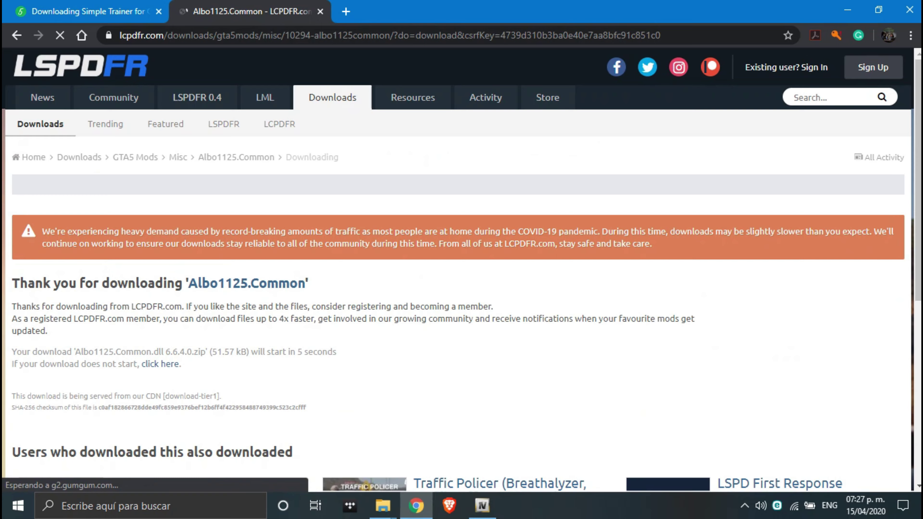
scroll(448, 291, down, 5)
scroll(447, 291, up, 6)
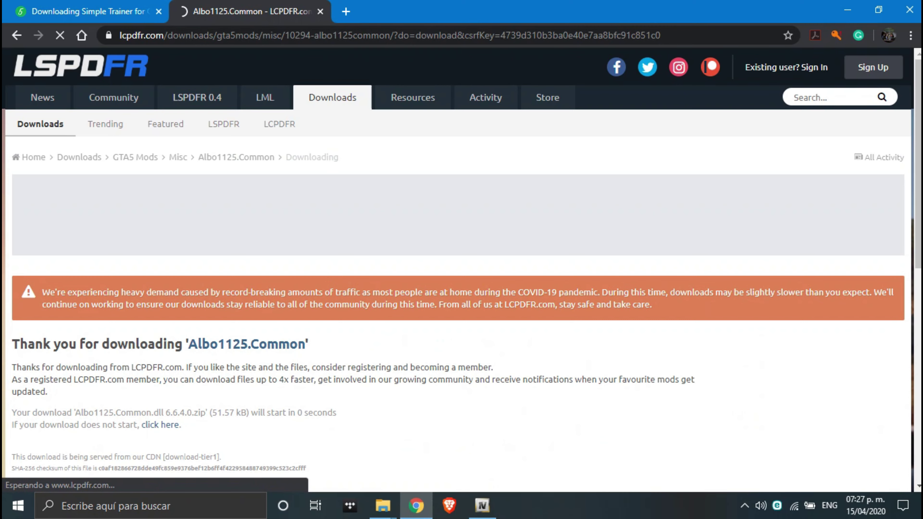
click(142, 12)
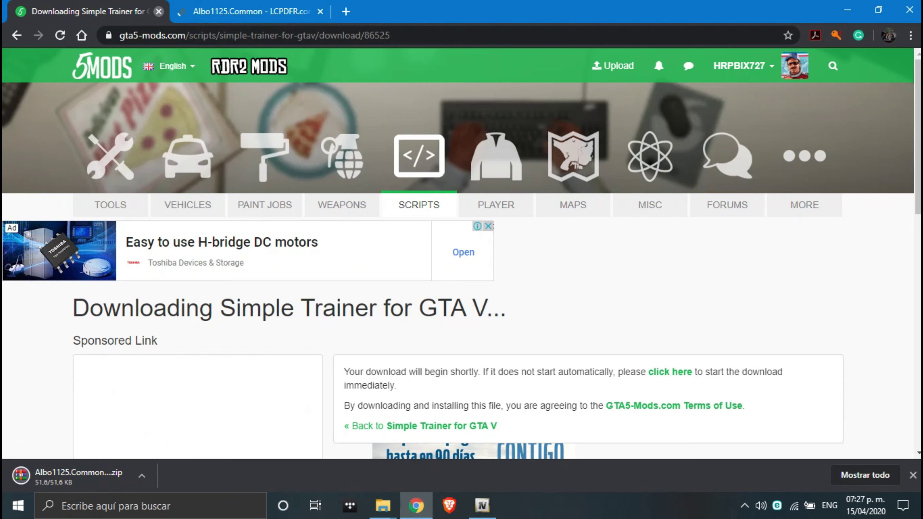
click(159, 11)
Step: In File Explorer's Descargas window, extract Albo1125.Common.dll 6.6.4.0.zip in place and delete the archive
click(383, 506)
click(425, 445)
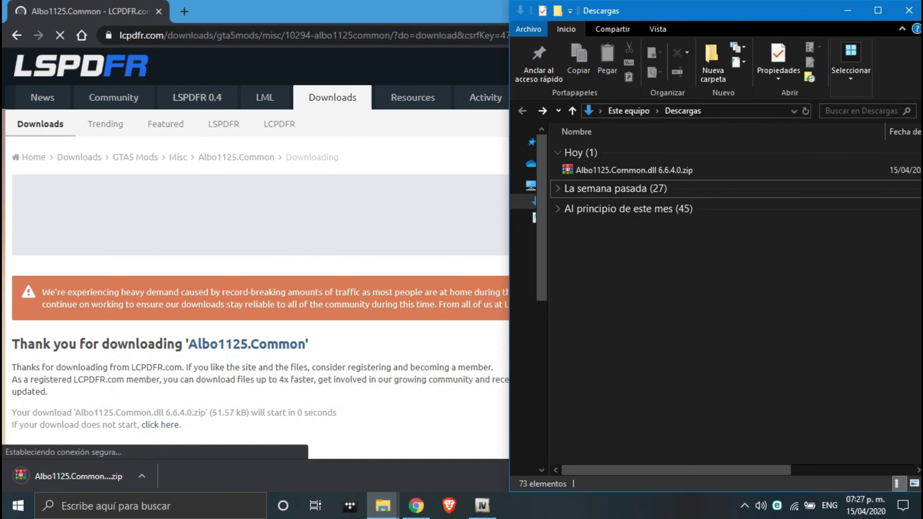
click(618, 170)
right_click(625, 170)
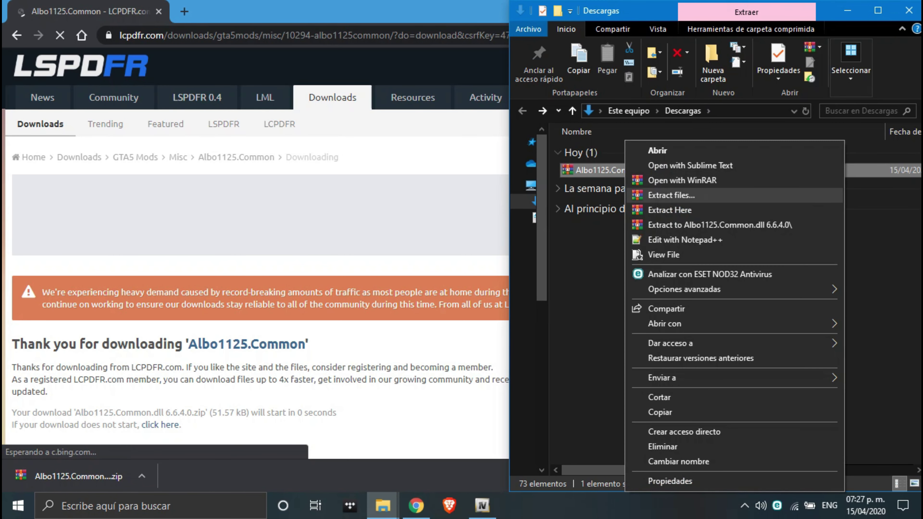
click(670, 210)
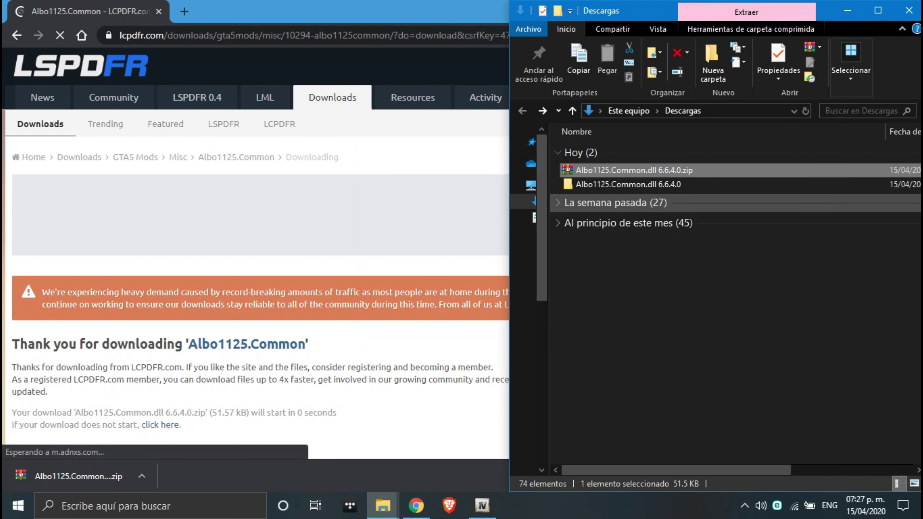
key(Delete)
Step: Move Albo1125.Common.dll from the extracted Grand Theft Auto V subfolder into the game folder, replacing the existing file, and close the source window
double_click(634, 170)
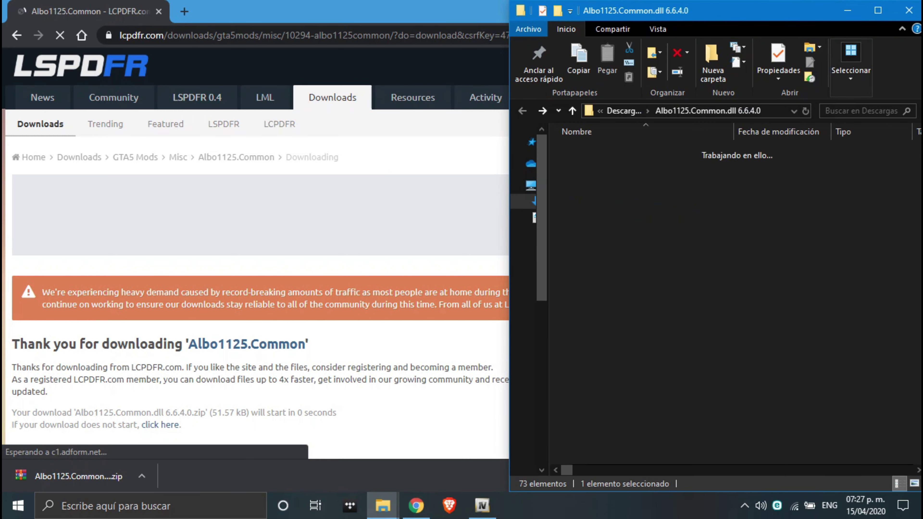
click(625, 165)
key(Return)
key(Down)
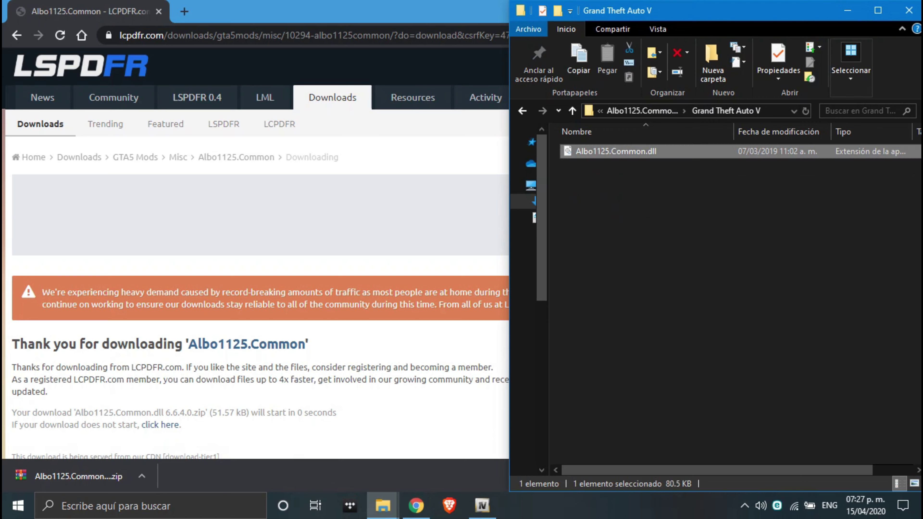
mouse_move(382, 505)
click(410, 435)
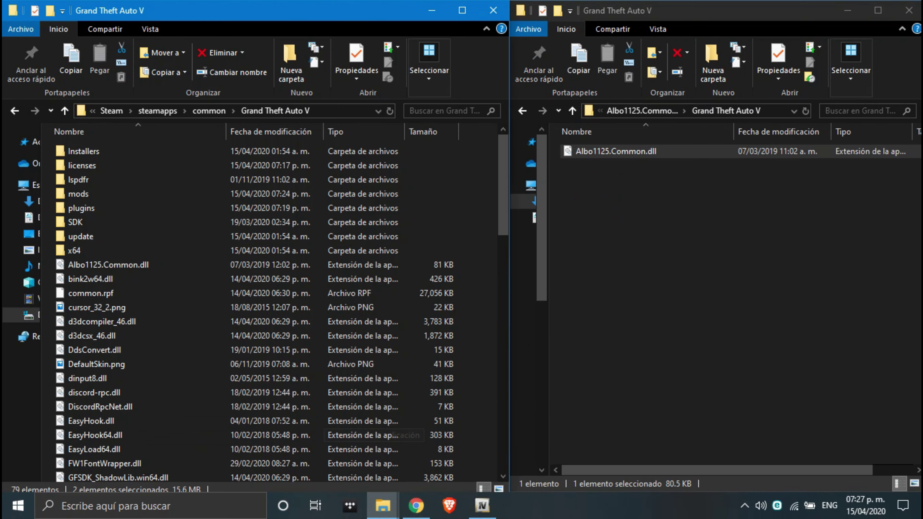
drag(616, 151, 480, 233)
click(435, 158)
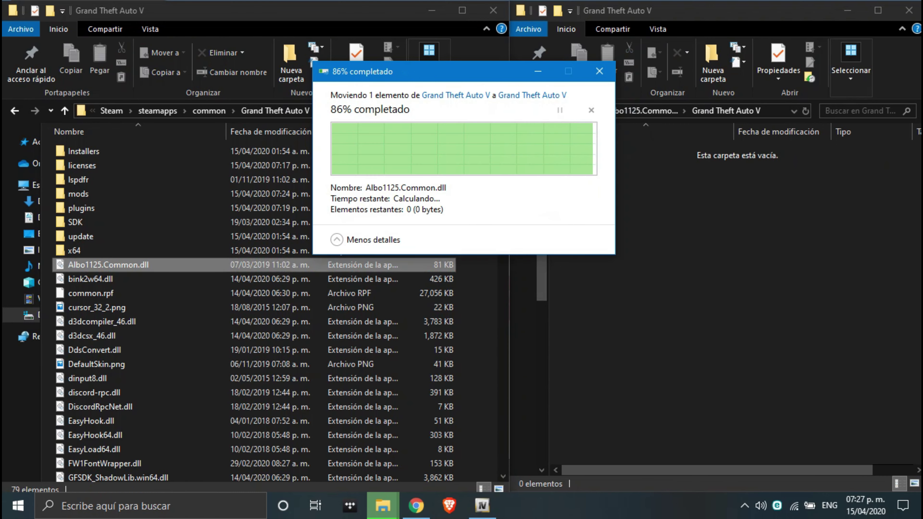
click(909, 10)
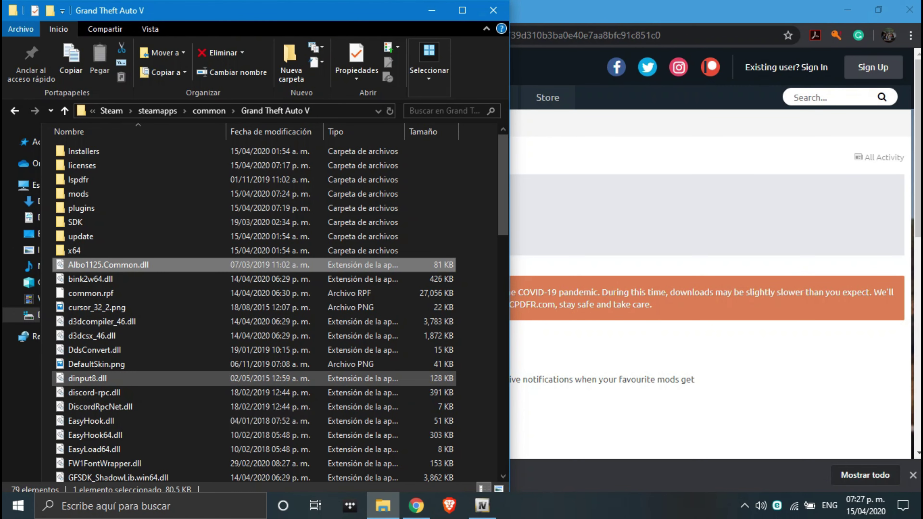
Step: Locate RAGEPluginHook.exe in the Grand Theft Auto V folder and examine its send-to destinations
scroll(180, 378, down, 6)
scroll(180, 378, down, 12)
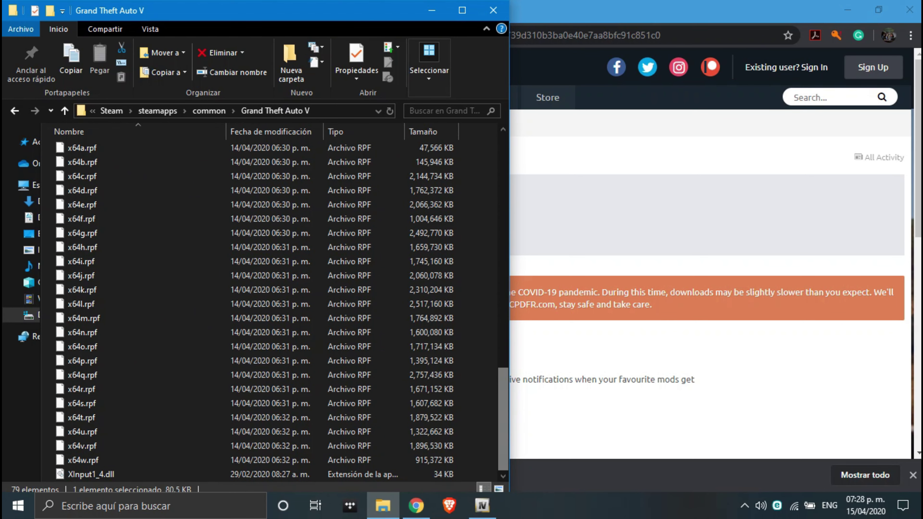
scroll(364, 349, up, 5)
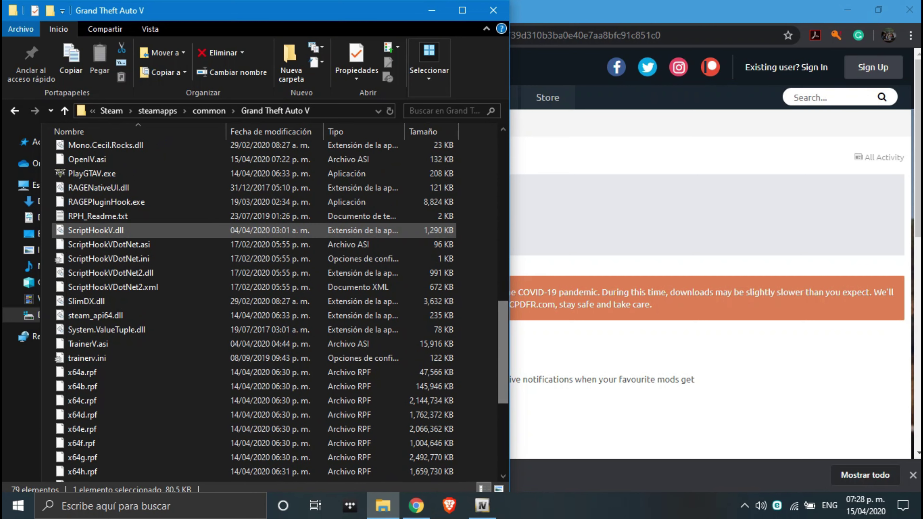
click(86, 202)
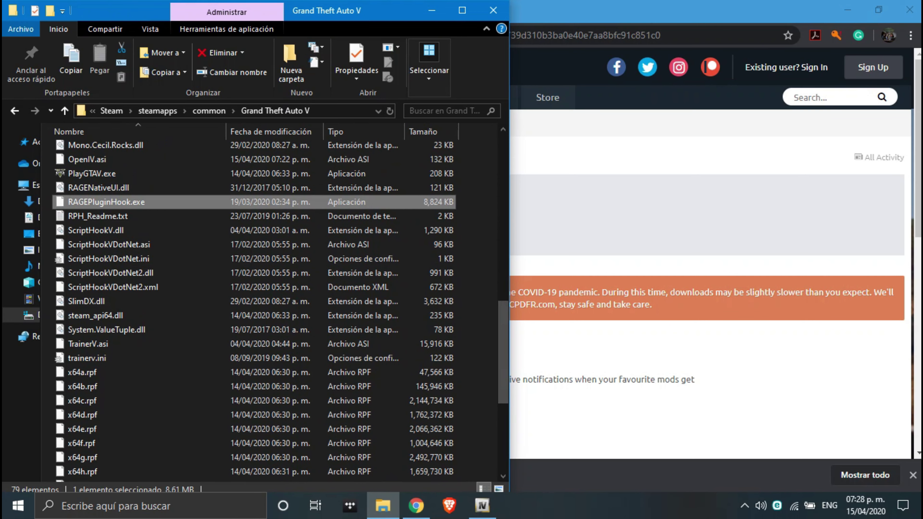
right_click(129, 201)
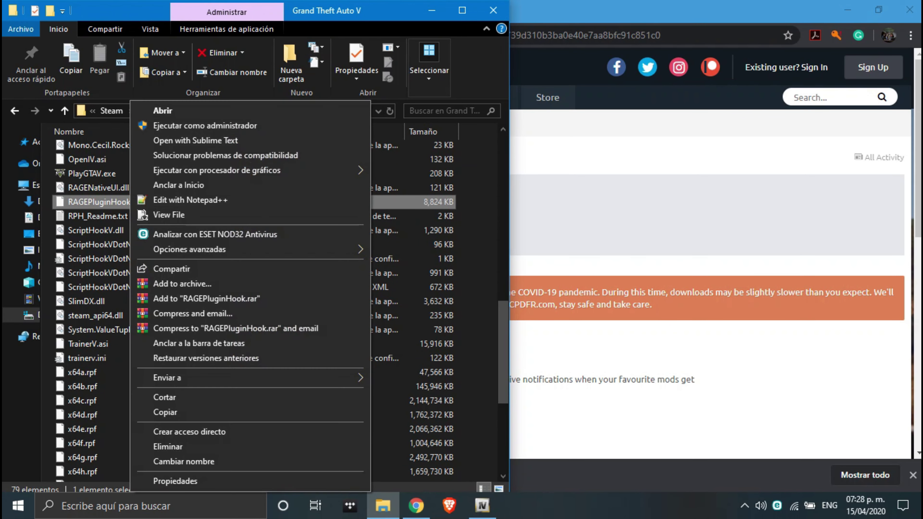
mouse_move(219, 378)
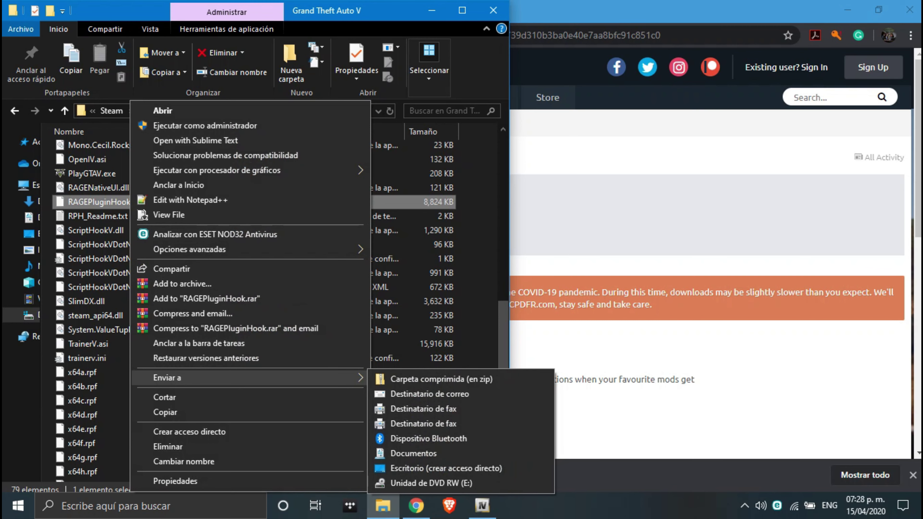
click(477, 277)
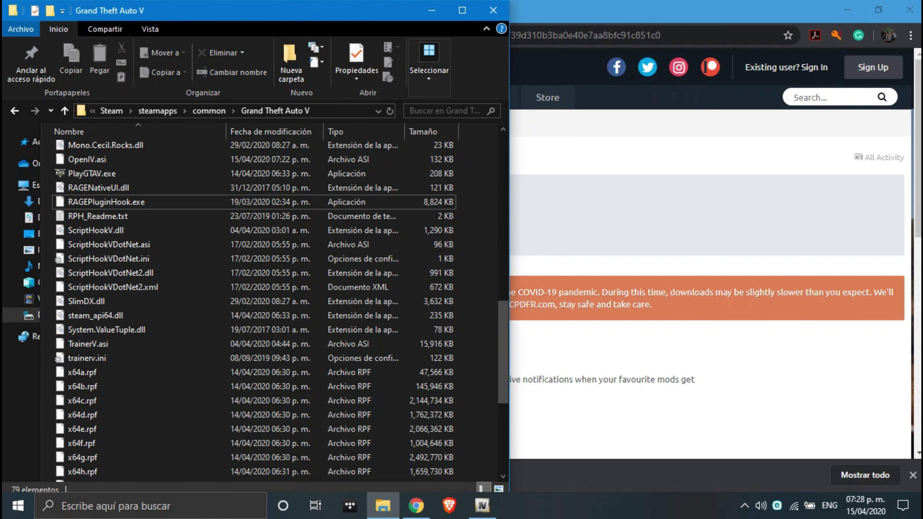
Step: Launch RAGEPluginHook.exe from the Grand Theft Auto V folder and close the browser window
drag(503, 349, 503, 347)
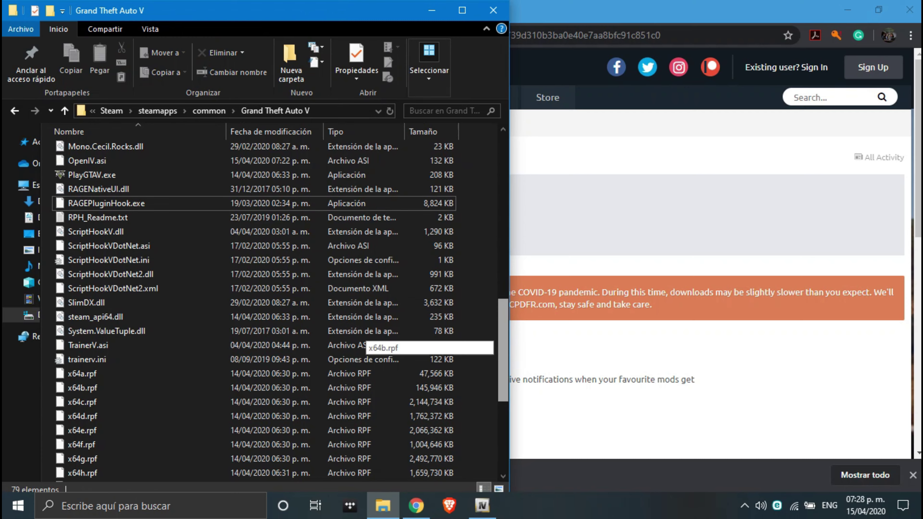
scroll(254, 309, up, 3)
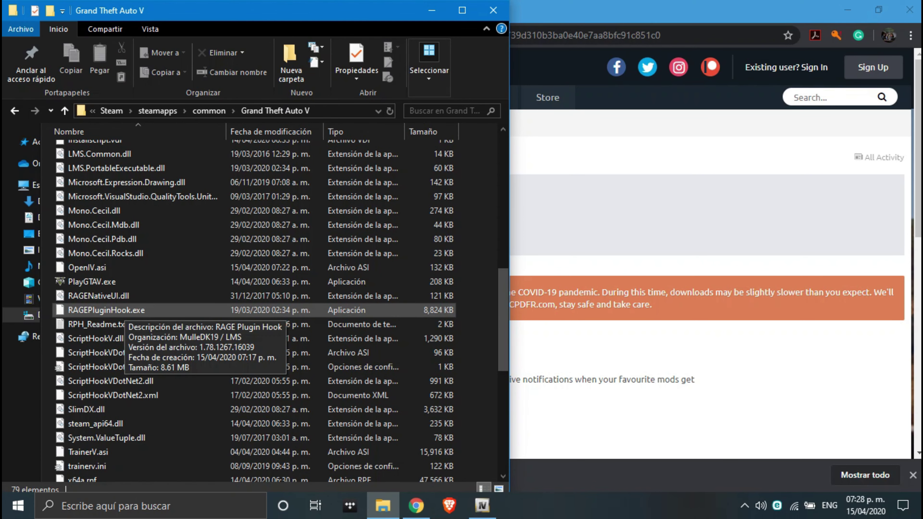
double_click(124, 310)
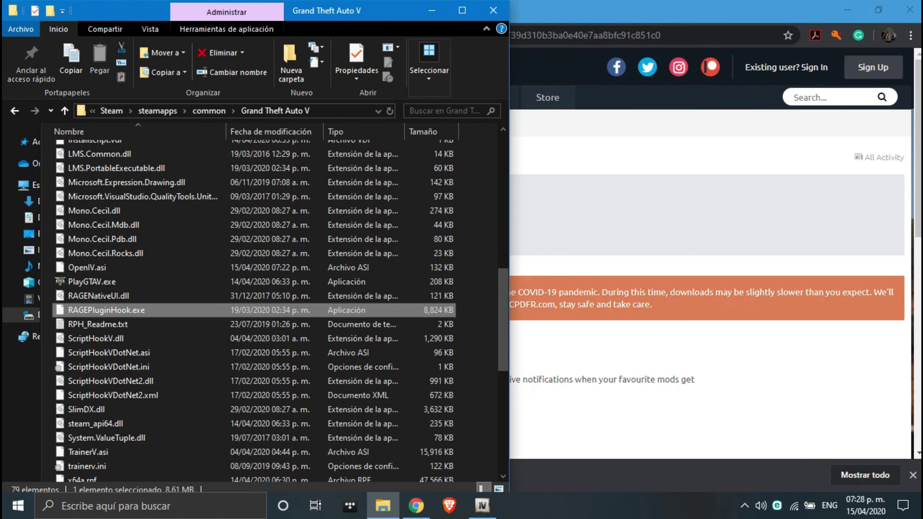
click(910, 10)
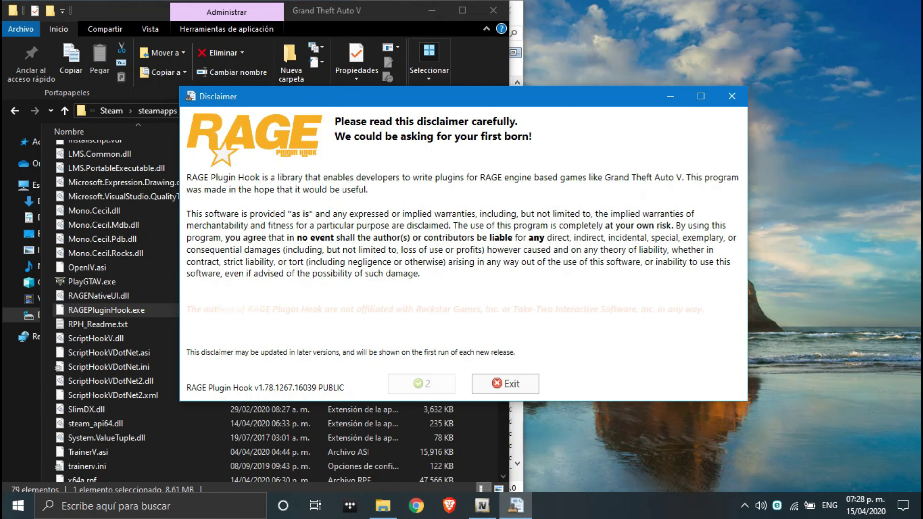
Step: Accept the RAGE Plugin Hook disclaimer and continue past the elevated privileges notice
click(422, 383)
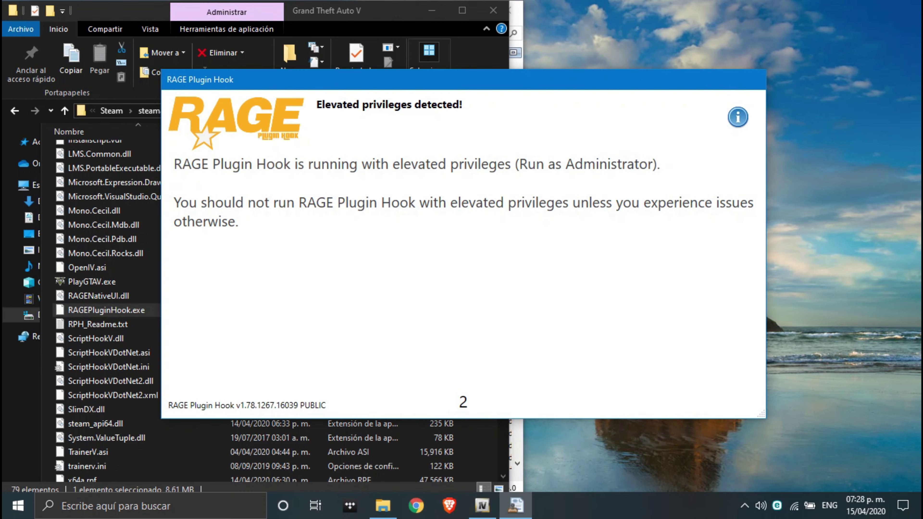
key(Return)
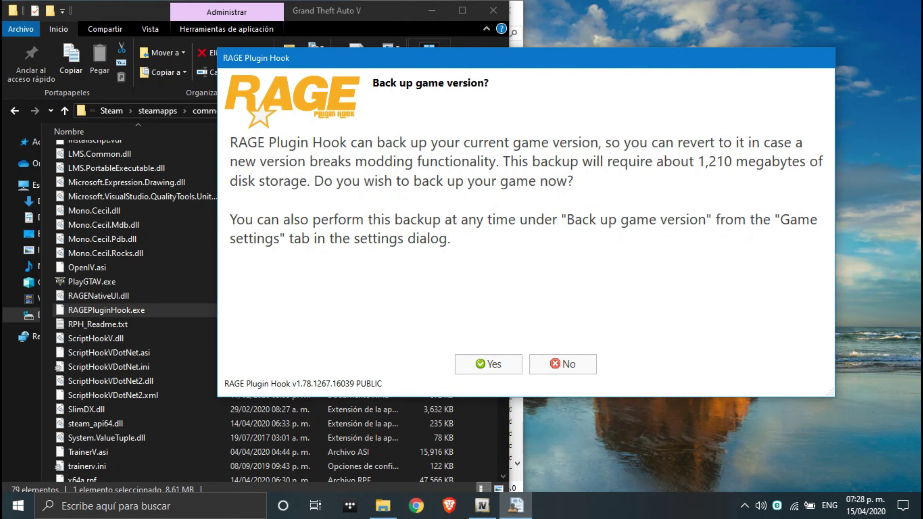
Step: Agree to back up the current game version and bring the RAGE Plugin Hook settings back into view
click(489, 365)
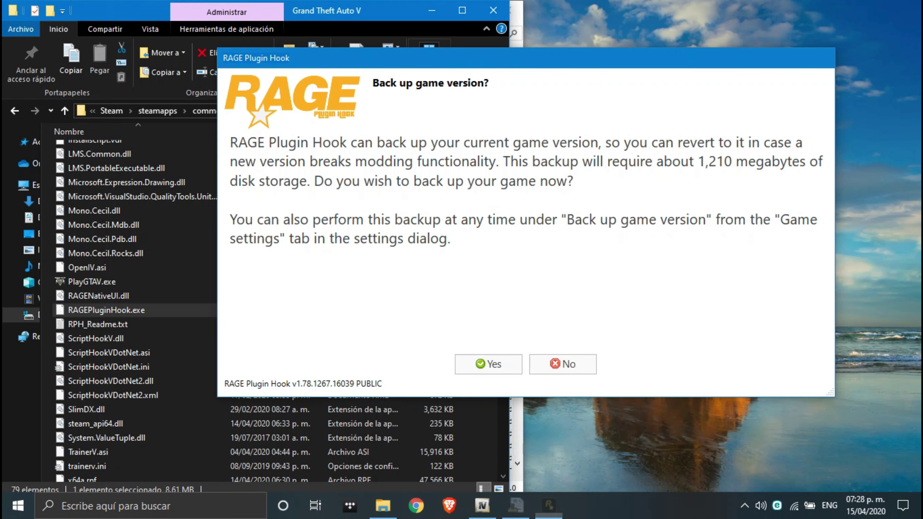
drag(464, 155, 269, 155)
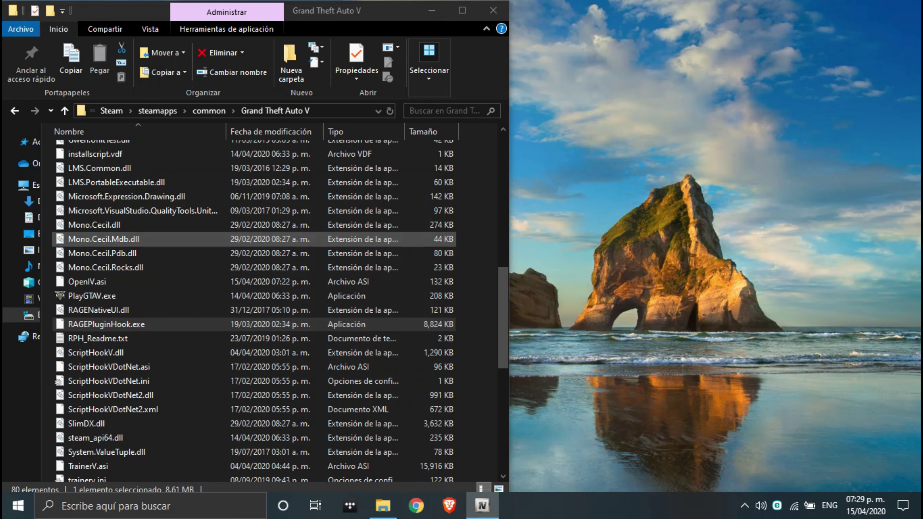
click(482, 506)
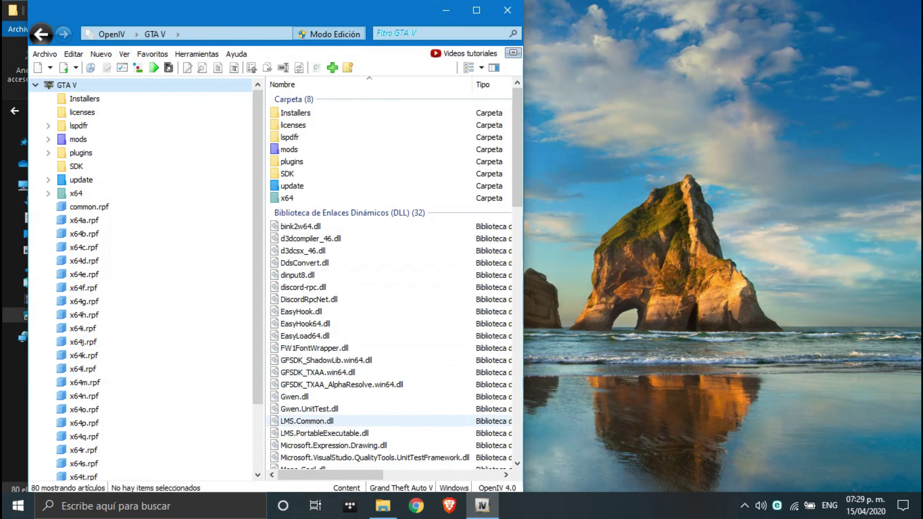
click(383, 506)
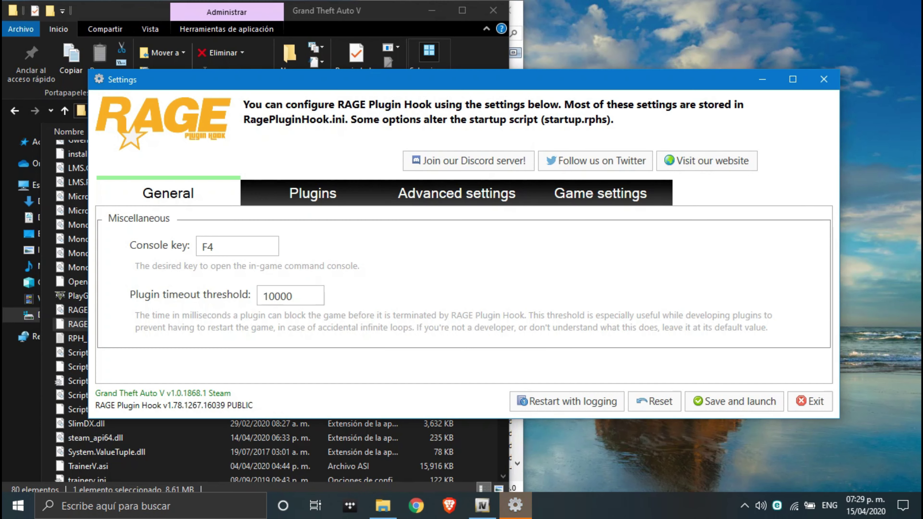
Step: Set the RAGE Plugin Hook plugin timeout threshold to 20000 in the general settings
drag(437, 80, 507, 78)
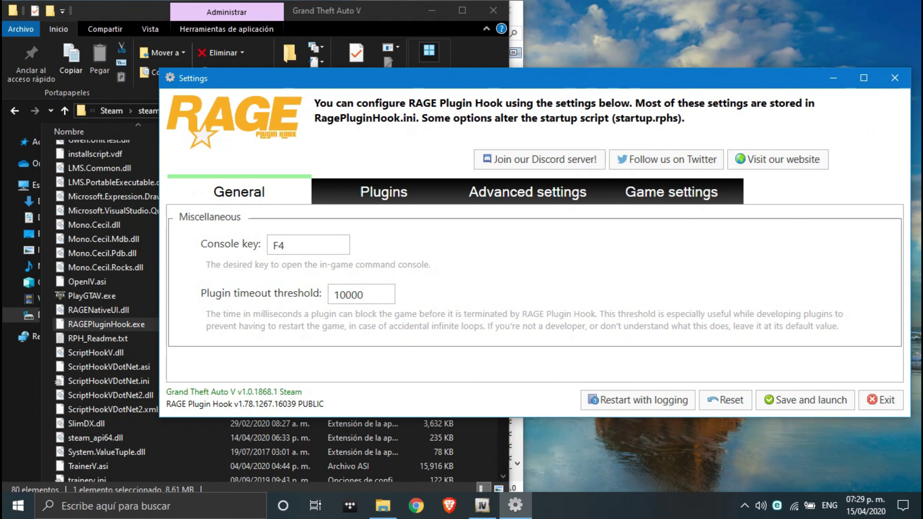
click(306, 245)
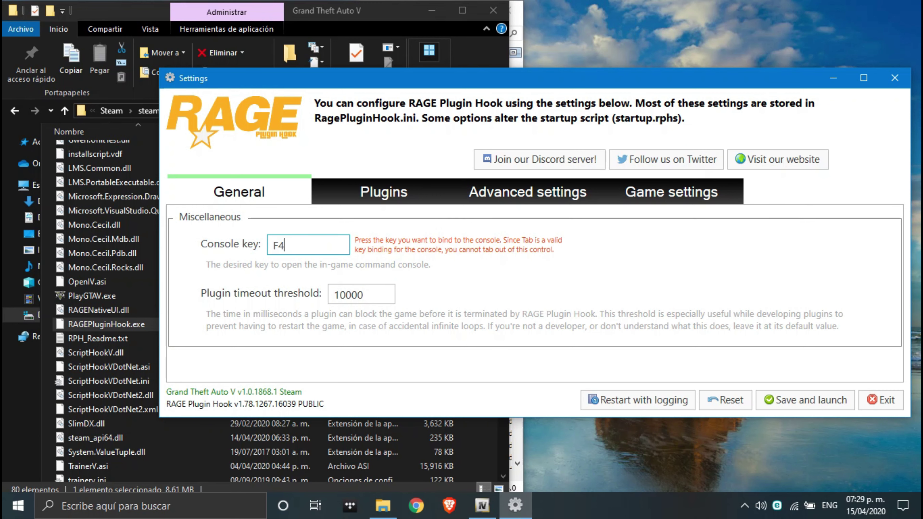
click(339, 295)
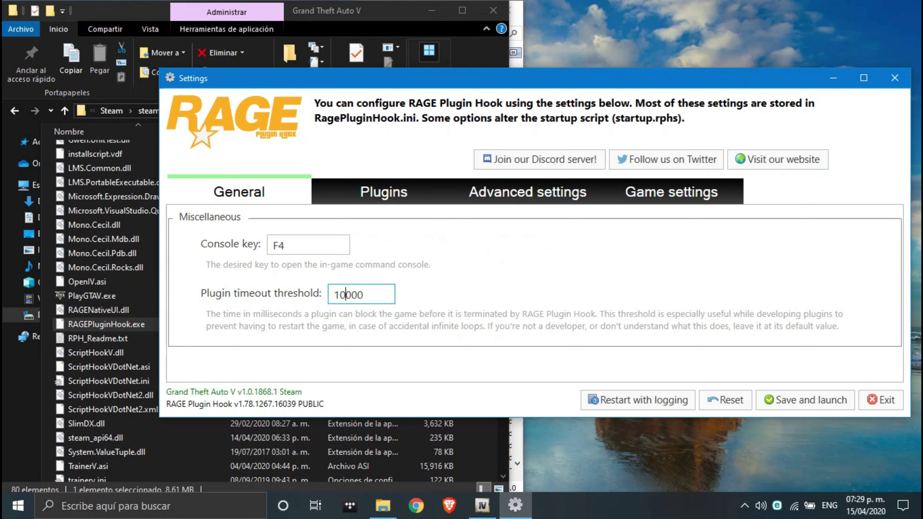
key(Delete)
key(BackSpace)
text(20)
Step: Review the plugin loading and game settings of RAGE Plugin Hook, and return to the general settings
drag(472, 78, 405, 79)
click(316, 192)
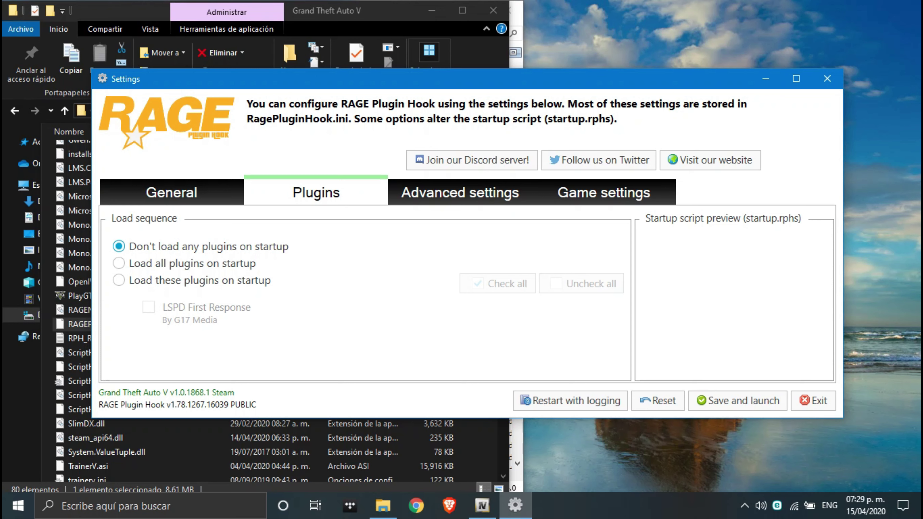
click(172, 193)
click(316, 193)
click(603, 193)
click(172, 193)
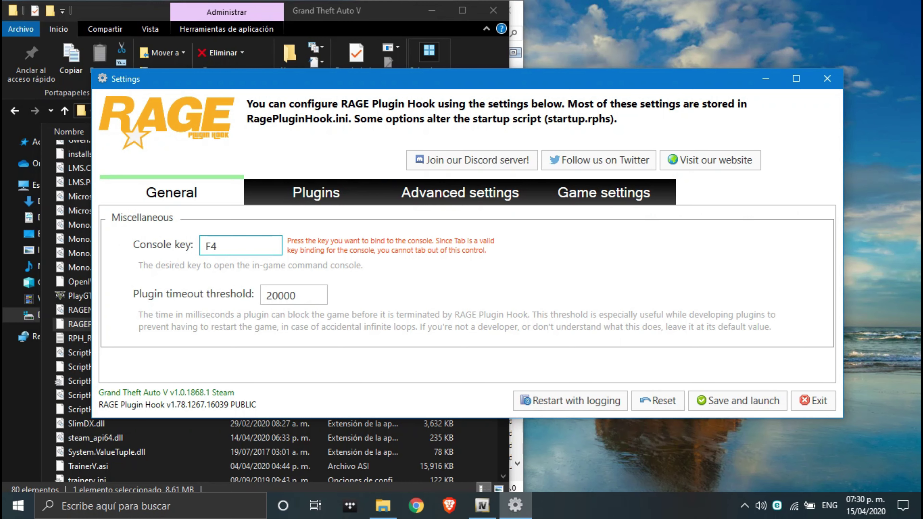
Step: Save the RAGE Plugin Hook settings, launch the game, and reposition the Rockstar Games Launcher update window
click(738, 401)
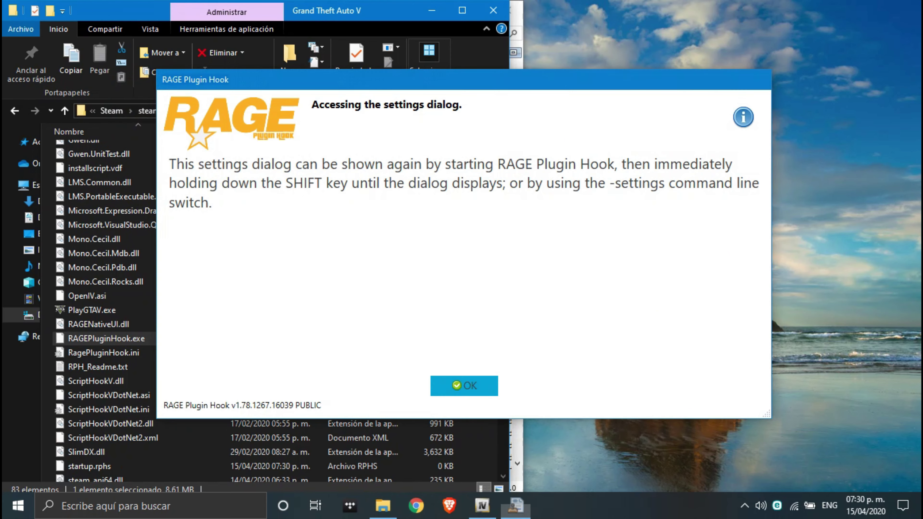
click(465, 385)
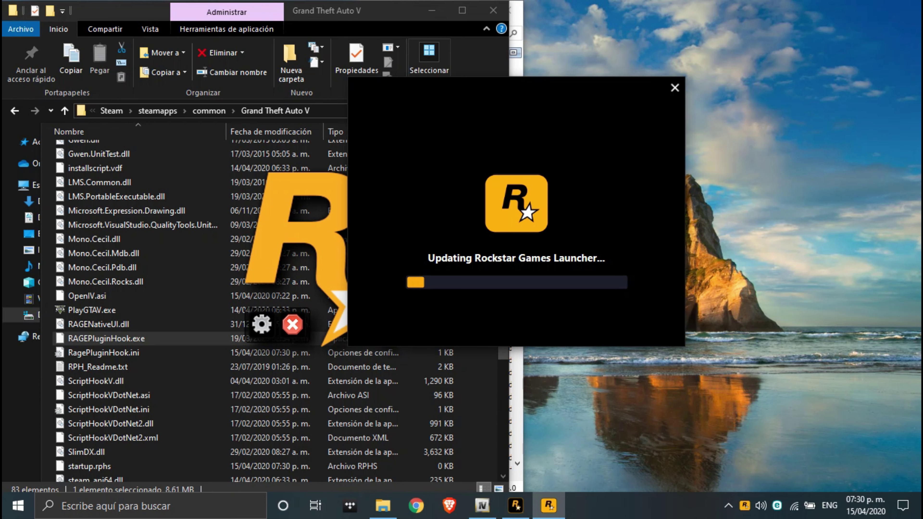
mouse_move(517, 89)
mouse_down()
mouse_move(539, 92)
mouse_move(486, 105)
mouse_move(503, 101)
mouse_up()
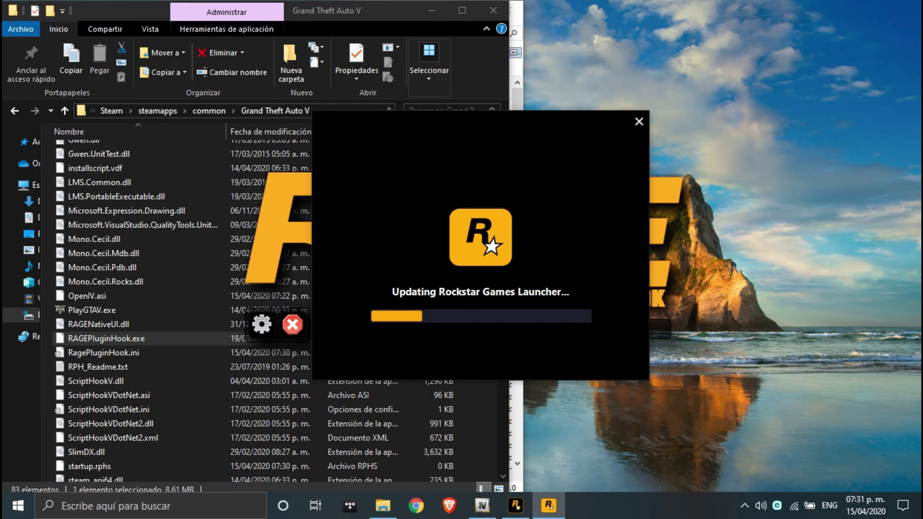
Step: Switch to Chrome, open gta5-mods.com and look through the featured, latest and most downloaded files
click(416, 506)
text(GTA)
key(Return)
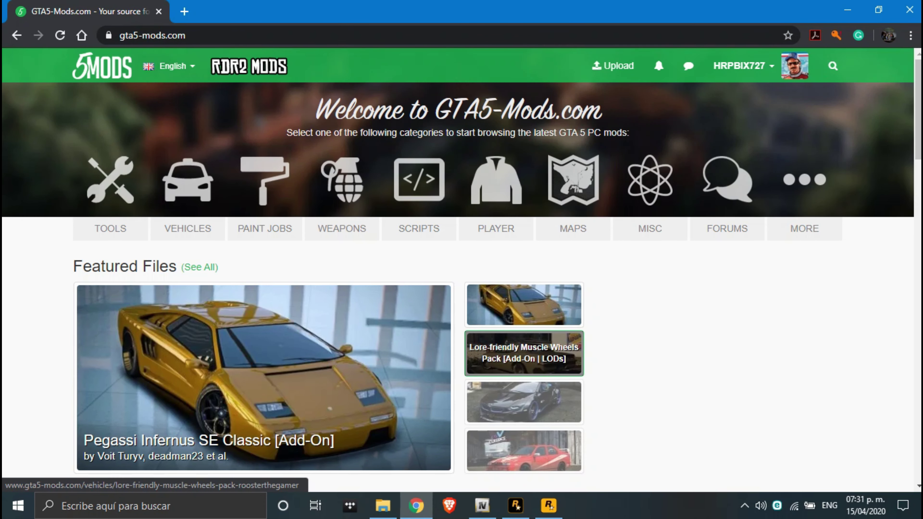
scroll(501, 380, down, 6)
scroll(502, 380, down, 2)
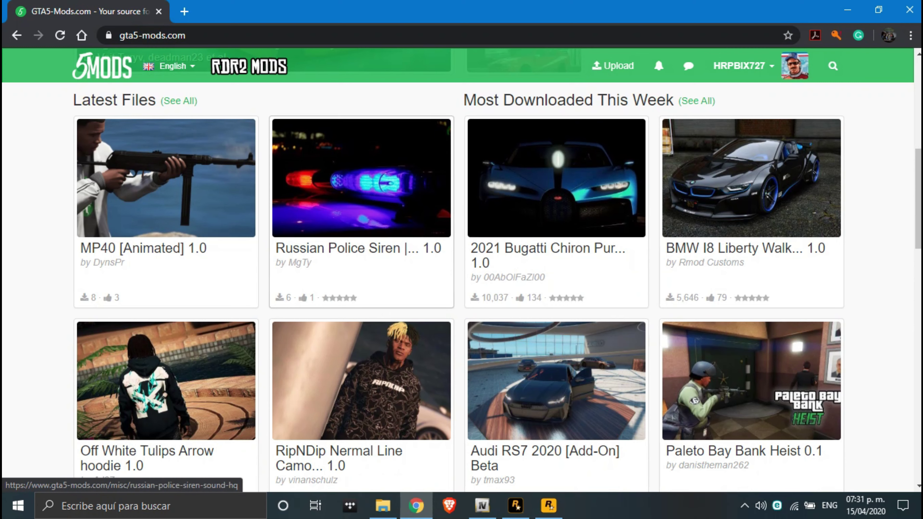
scroll(462, 269, down, 15)
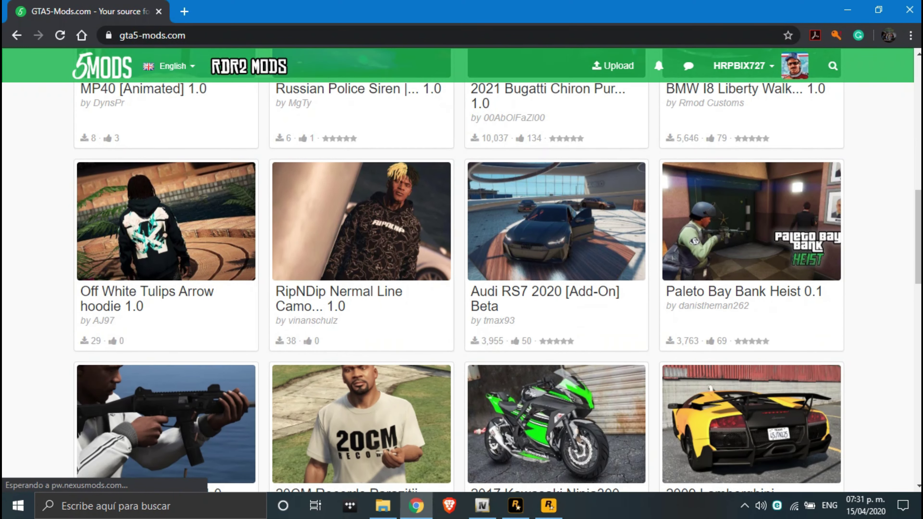
scroll(461, 269, up, 11)
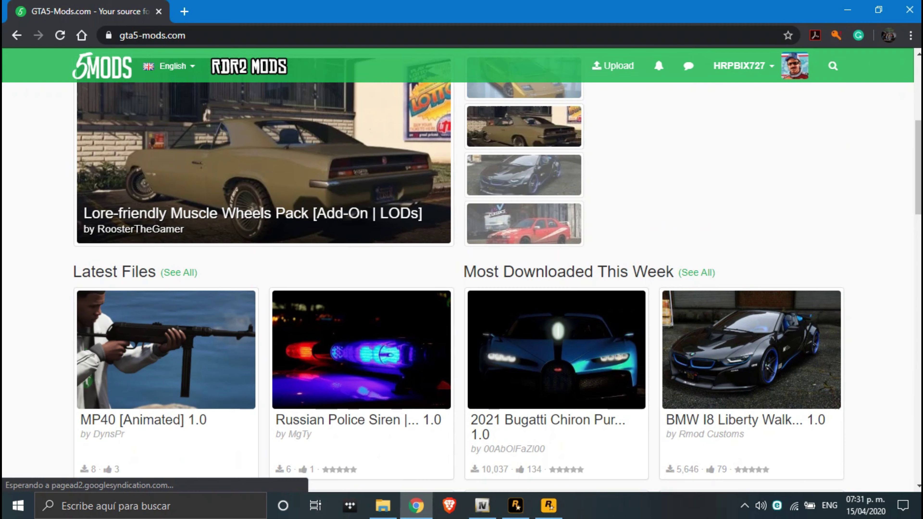
Step: Search the mods site for MEXICO and open the Mexico Federal Police mod page
click(834, 66)
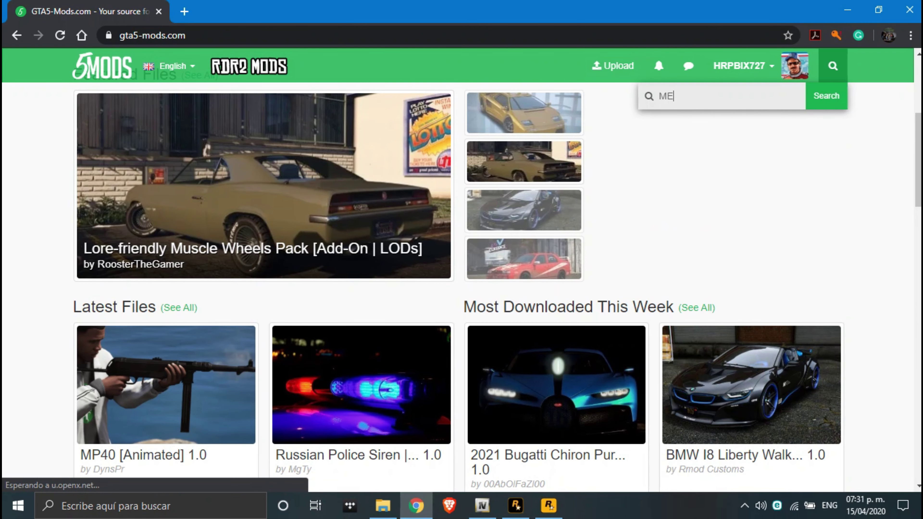
text(MEXICO)
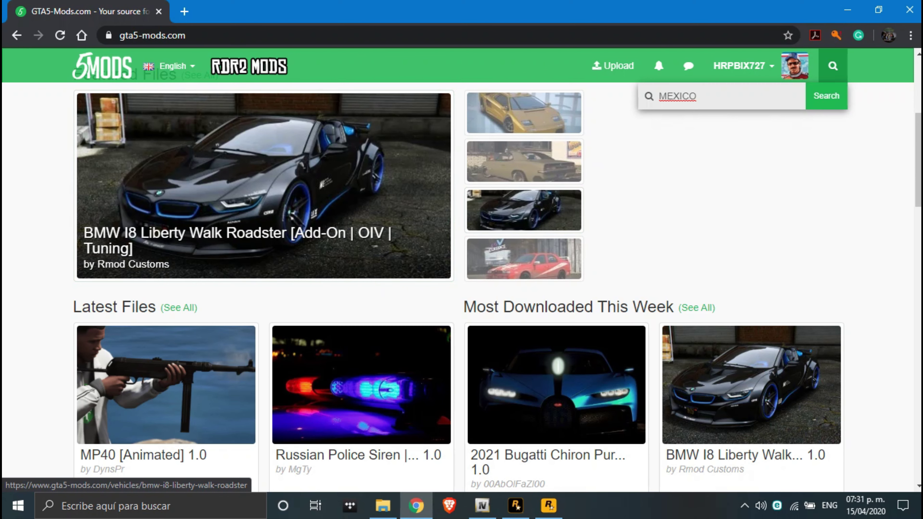
key(Return)
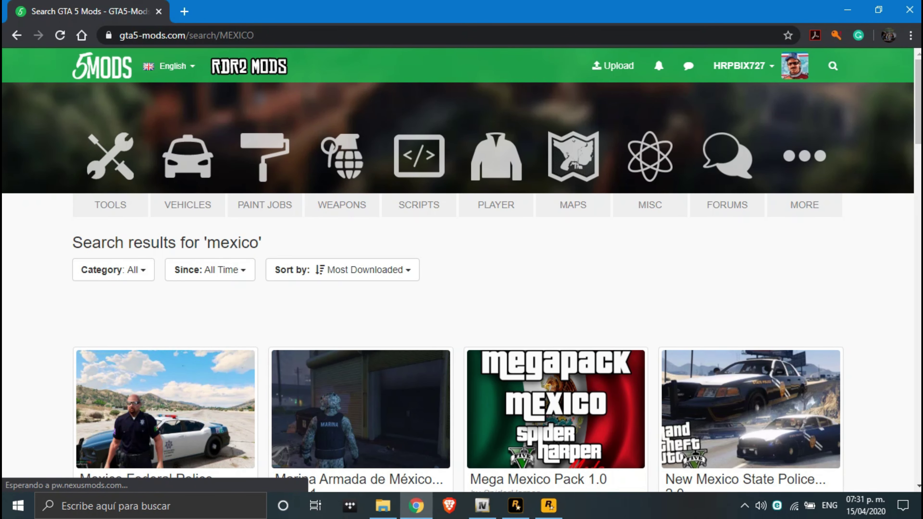
scroll(462, 272, down, 5)
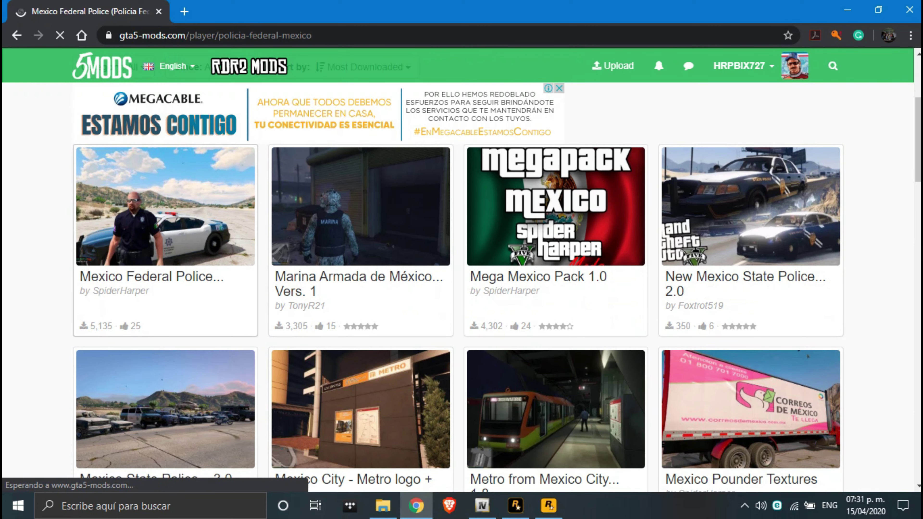
scroll(181, 304, down, 3)
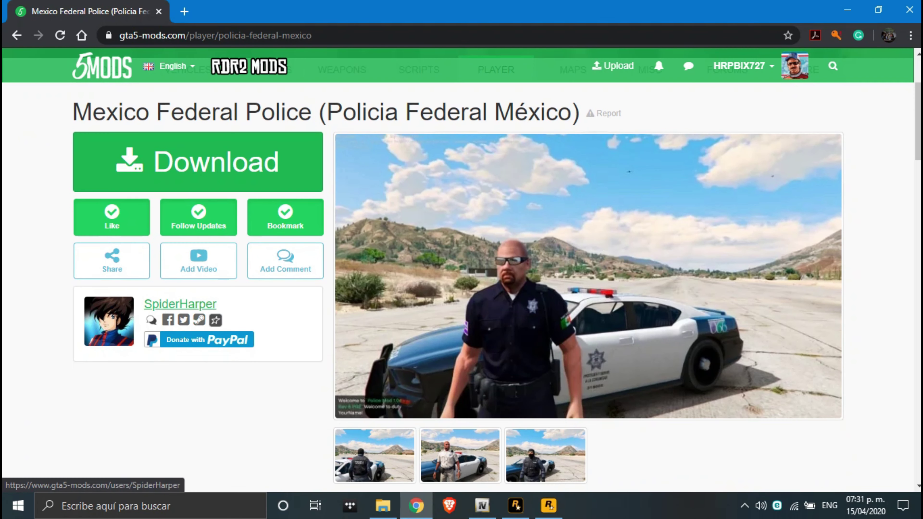
Step: Open the mod author's profile and show the full list of the author's files
click(180, 304)
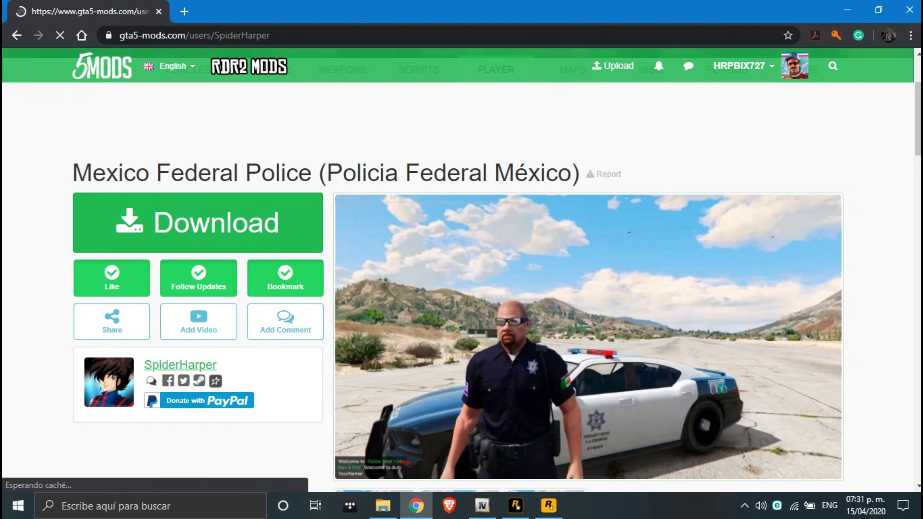
scroll(181, 304, down, 3)
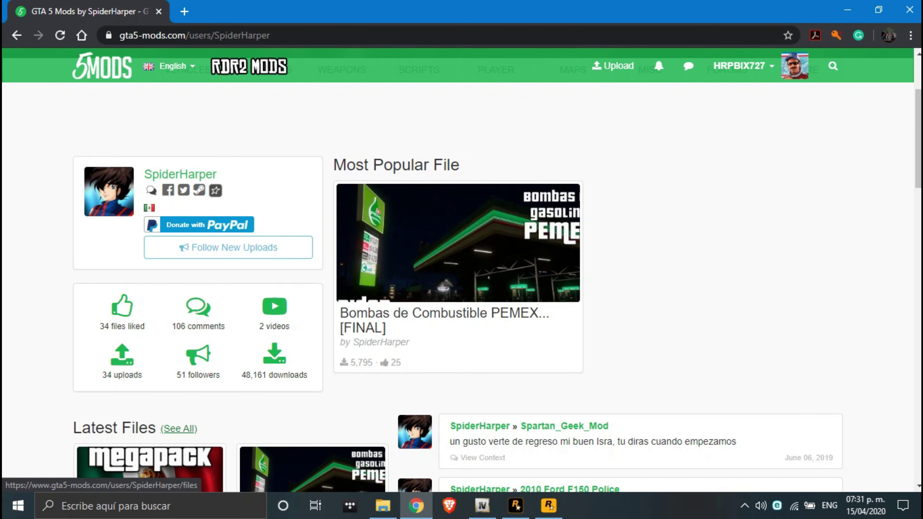
click(179, 429)
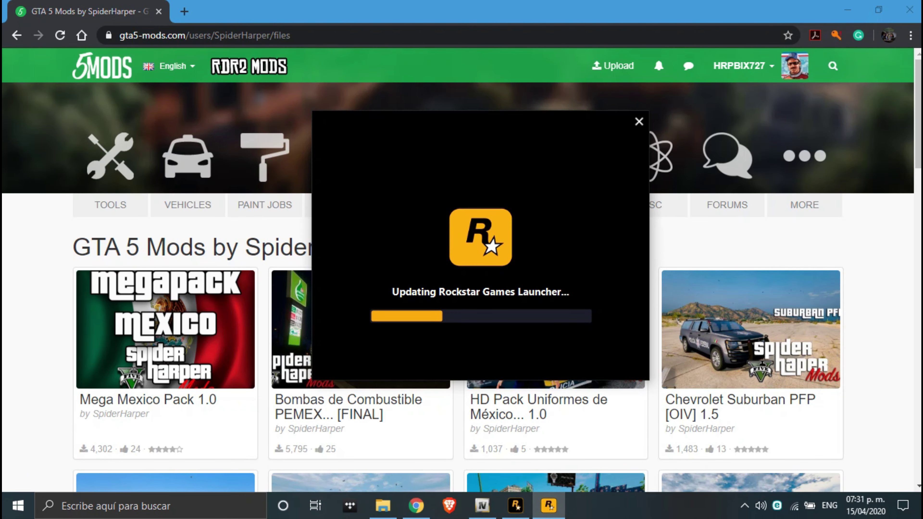
click(44, 364)
scroll(166, 397, down, 1)
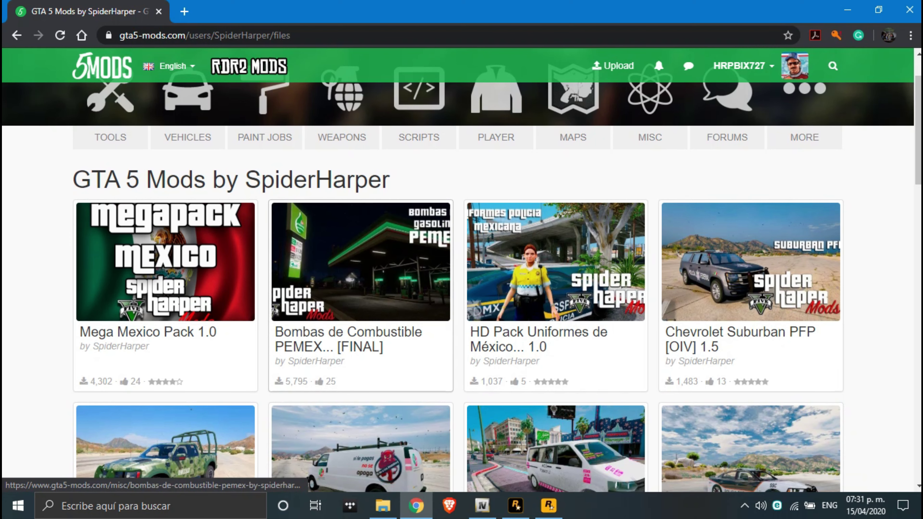
Step: Look through the author's files and examine the Policía Federal Preventiva F-150 2.0 mod page
scroll(666, 236, down, 4)
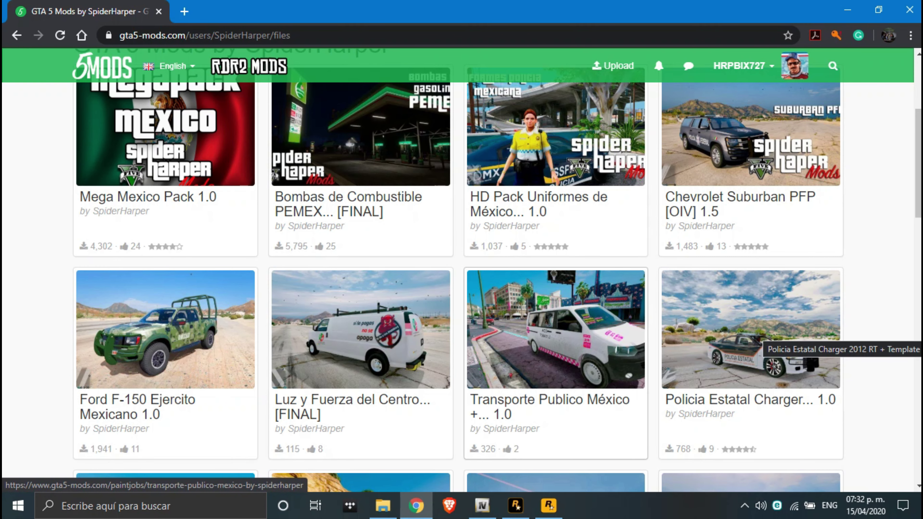
scroll(541, 302, down, 3)
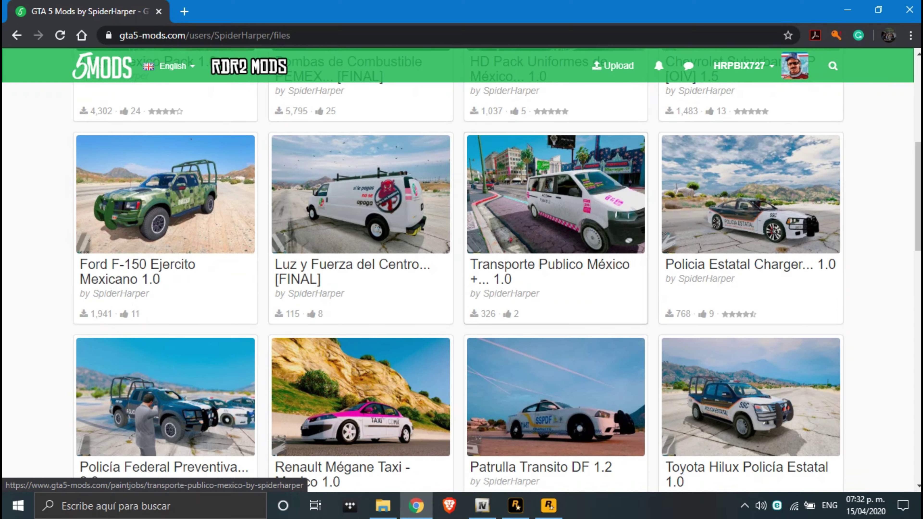
scroll(756, 222, down, 5)
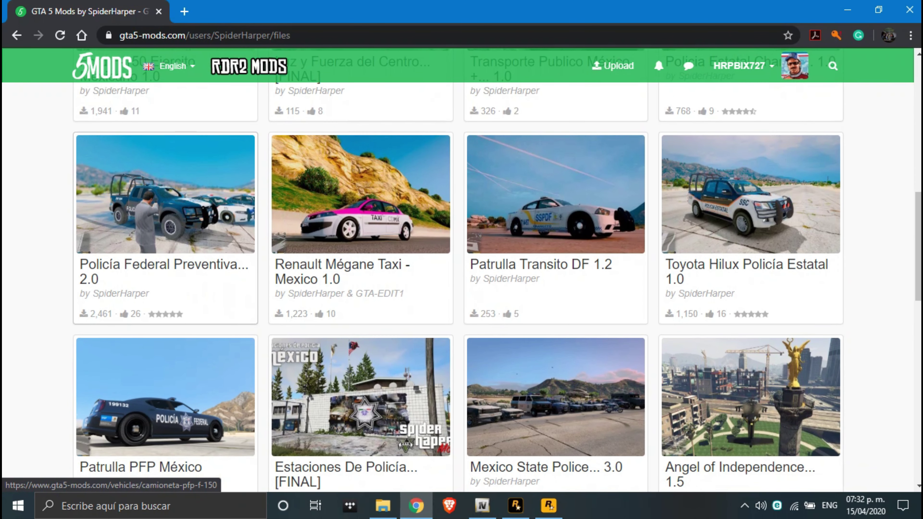
click(166, 203)
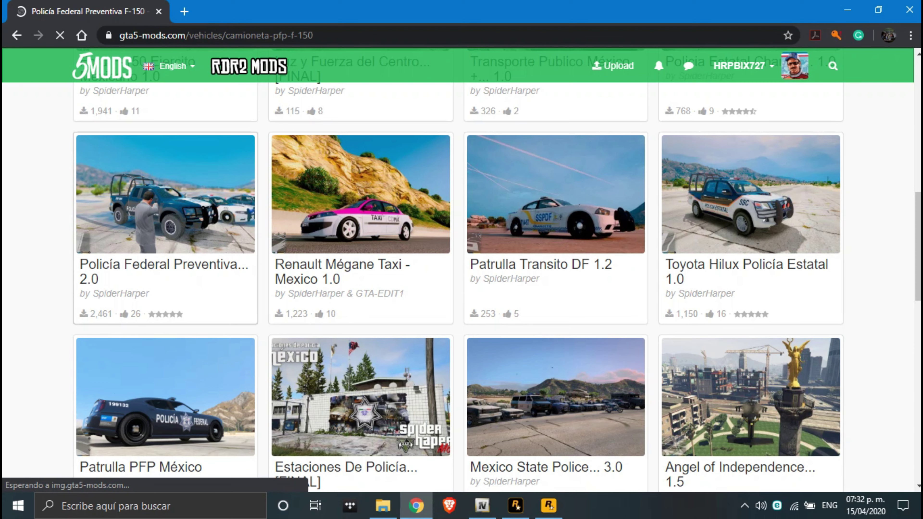
scroll(589, 305, down, 3)
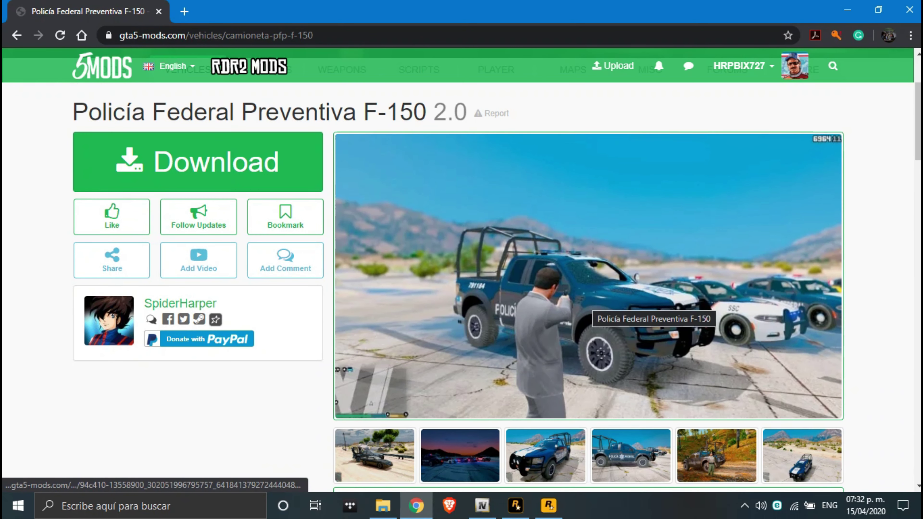
scroll(109, 320, up, 2)
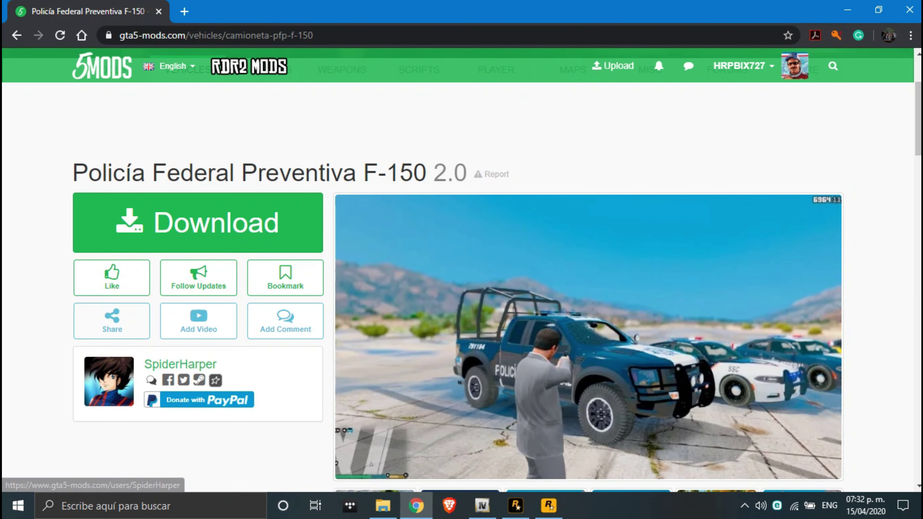
Step: Return to the author's file list and look through the mods further down the page
key(alt+Left)
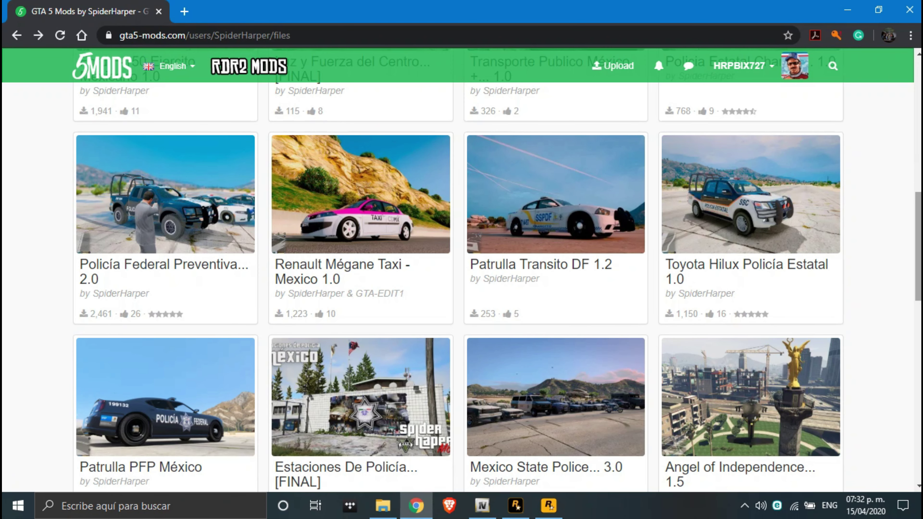
scroll(556, 317, down, 3)
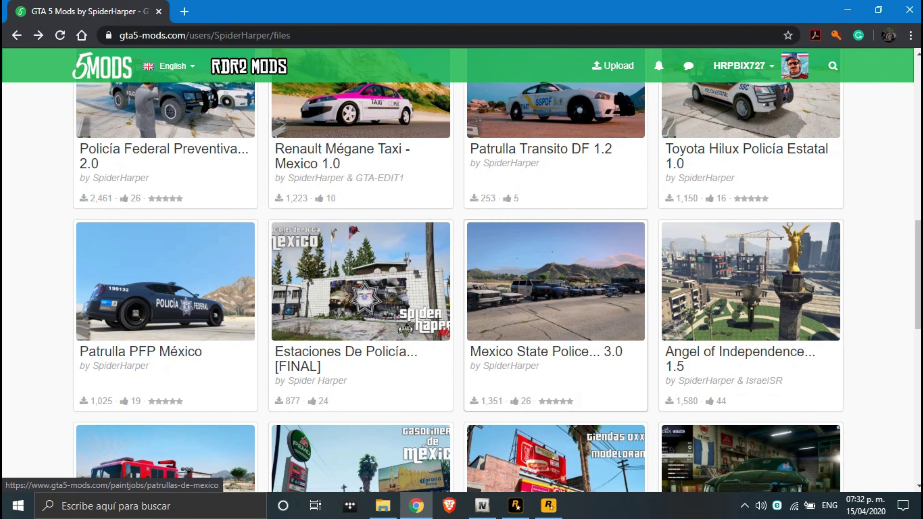
scroll(461, 271, down, 3)
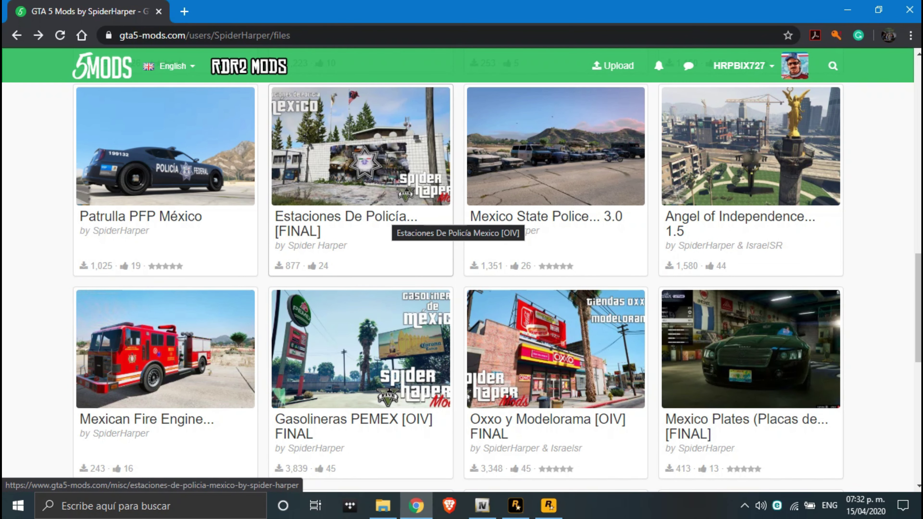
scroll(400, 226, down, 5)
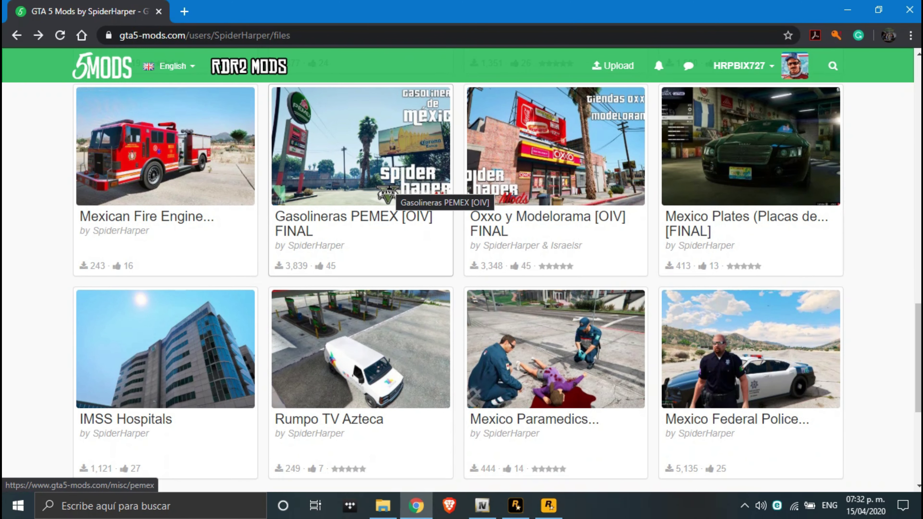
Step: Look through the remaining mods on the first page of the author's files and open the second page
scroll(556, 254, up, 2)
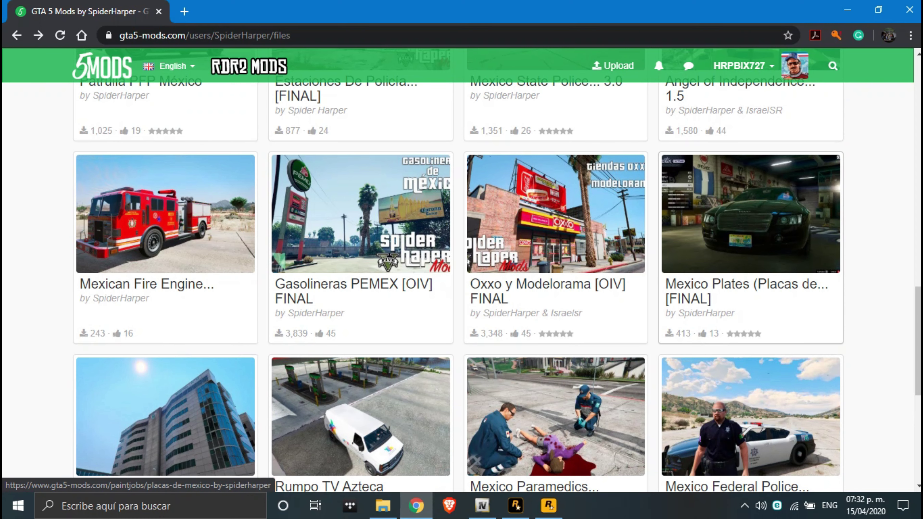
scroll(683, 236, down, 2)
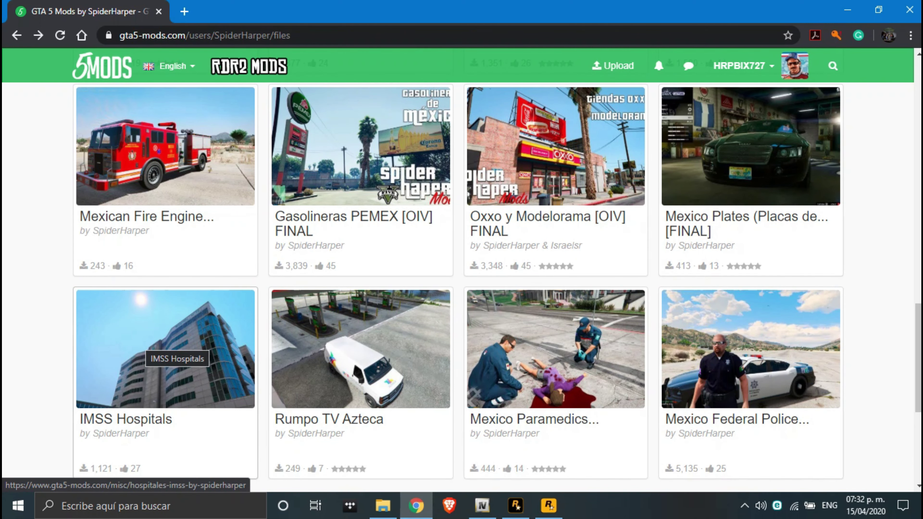
scroll(146, 342, down, 2)
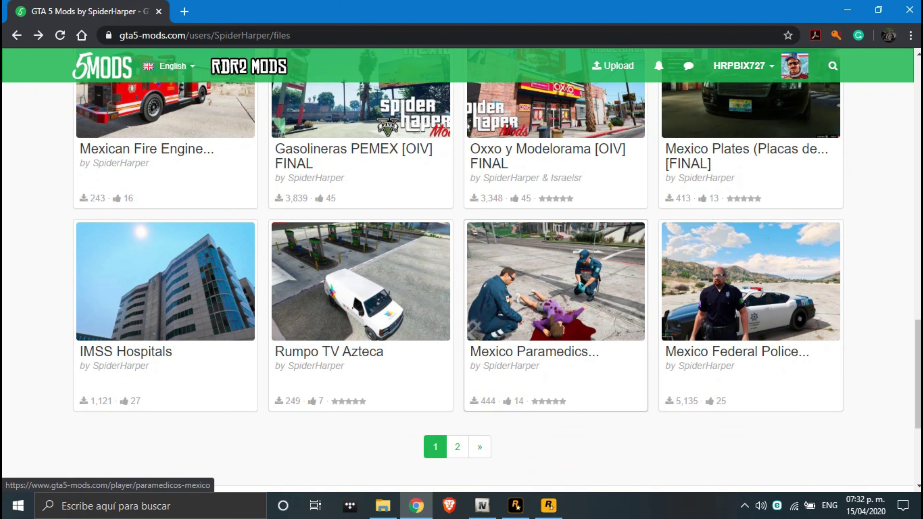
click(458, 447)
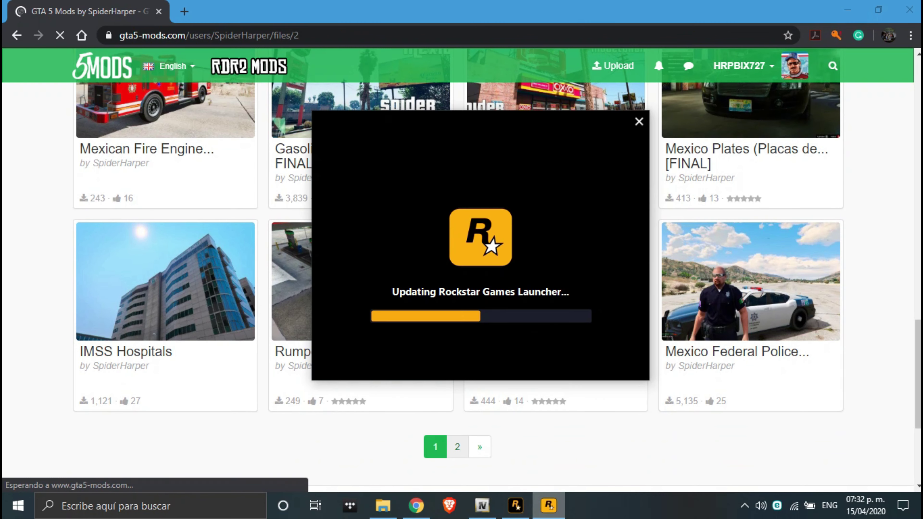
Step: Dismiss the launcher's update window from view and look through all the mods on the second page of the author's files
click(218, 429)
scroll(218, 382, down, 2)
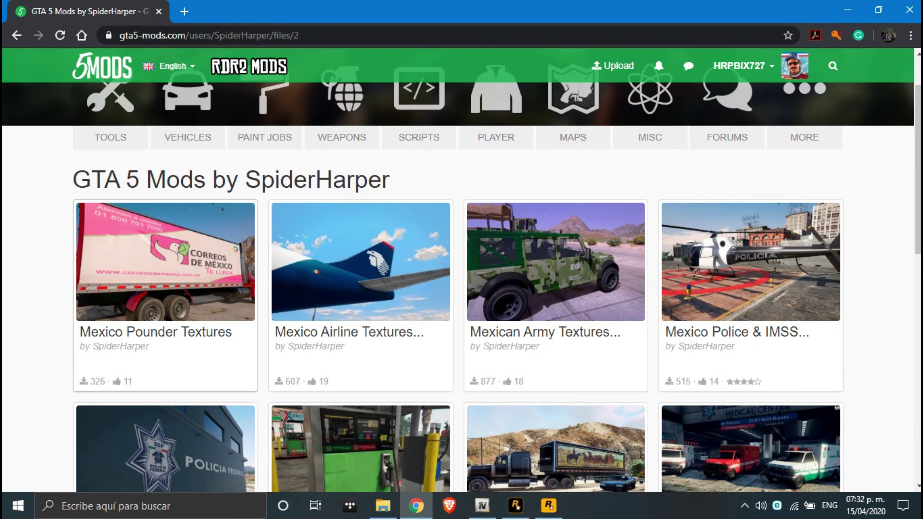
scroll(654, 255, down, 2)
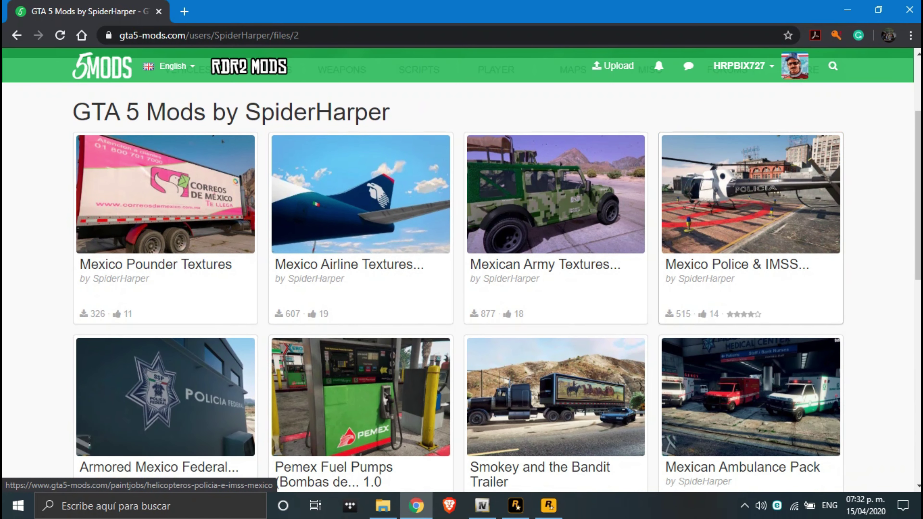
scroll(364, 291, down, 4)
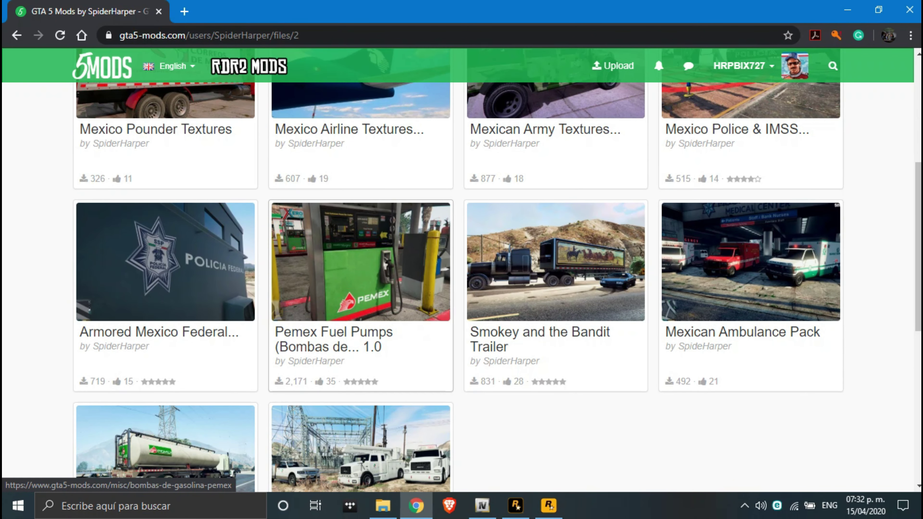
scroll(364, 255, down, 2)
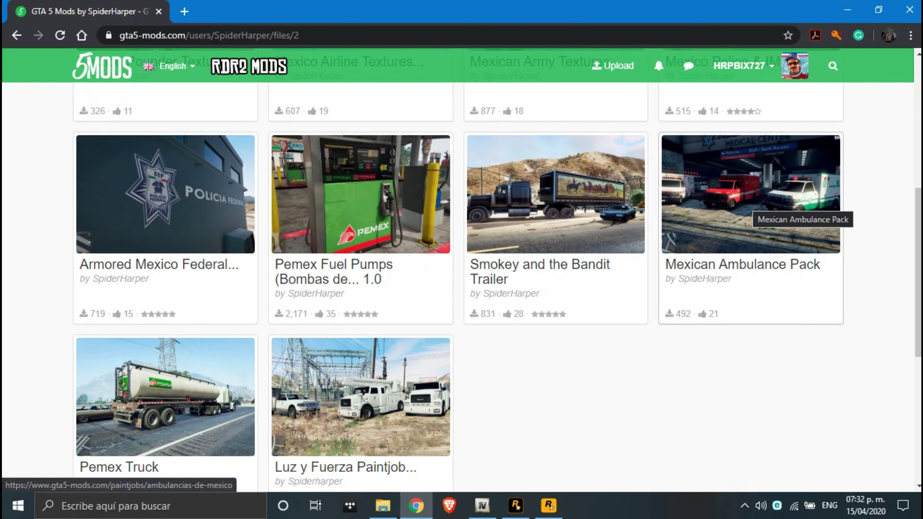
scroll(462, 269, down, 6)
Step: Return to the MEXICO search results and look through the mods down to the end of the first page
key(alt+Left)
key(alt+Left)
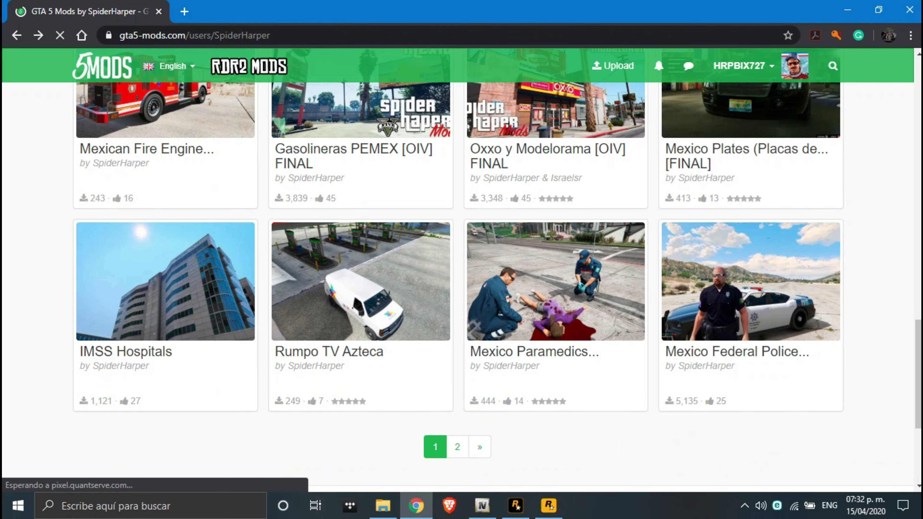
key(alt+Left)
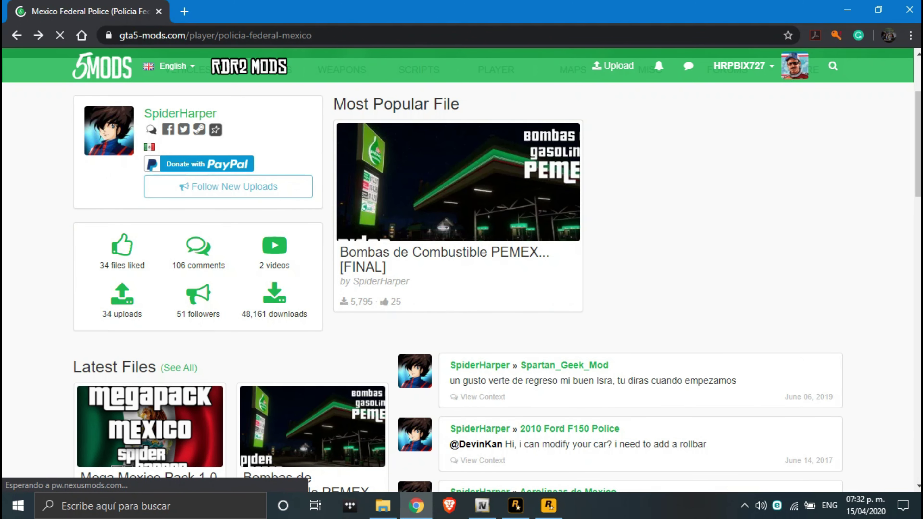
key(alt+Left)
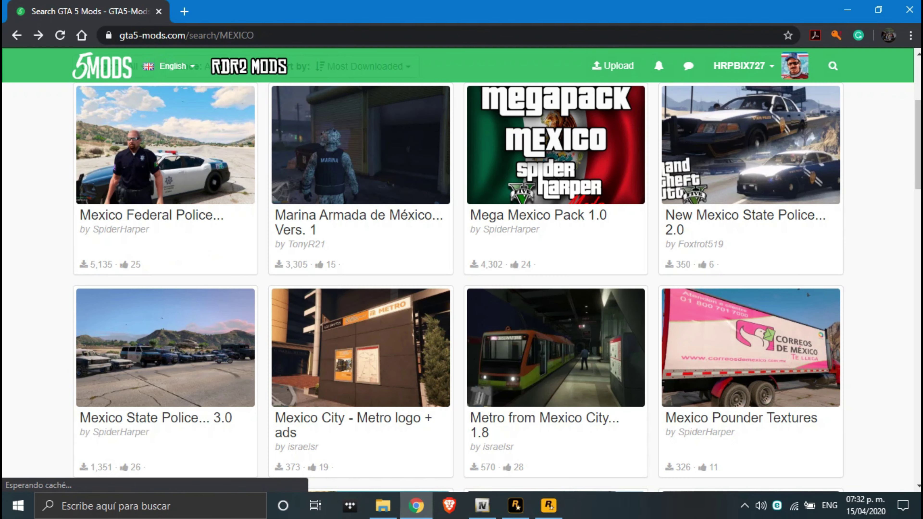
scroll(324, 240, up, 1)
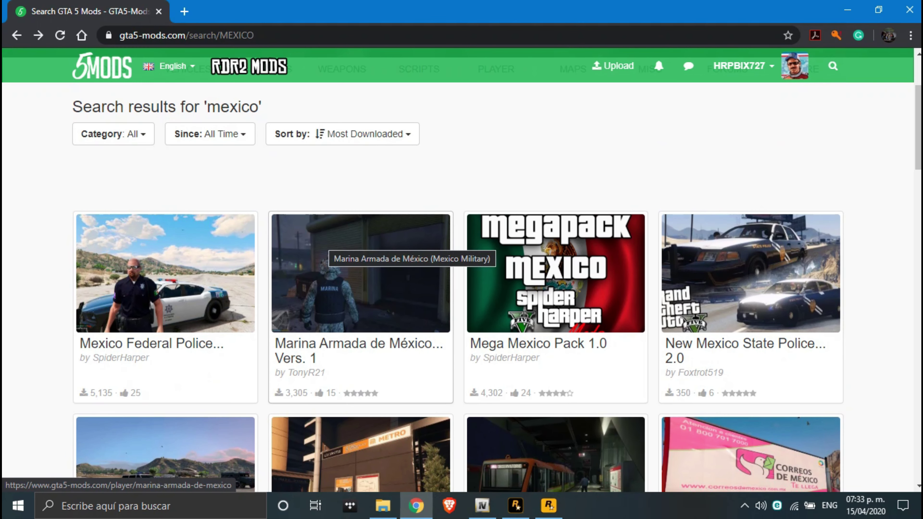
scroll(462, 271, down, 3)
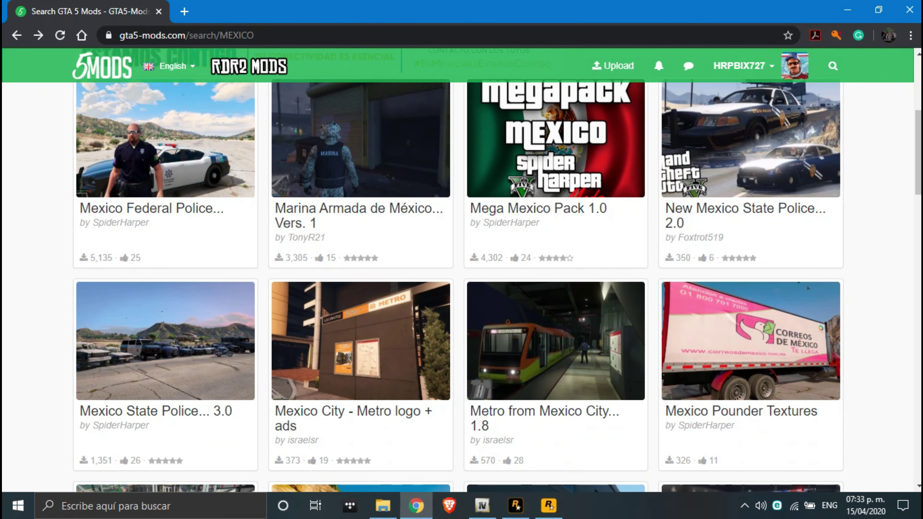
scroll(461, 271, down, 4)
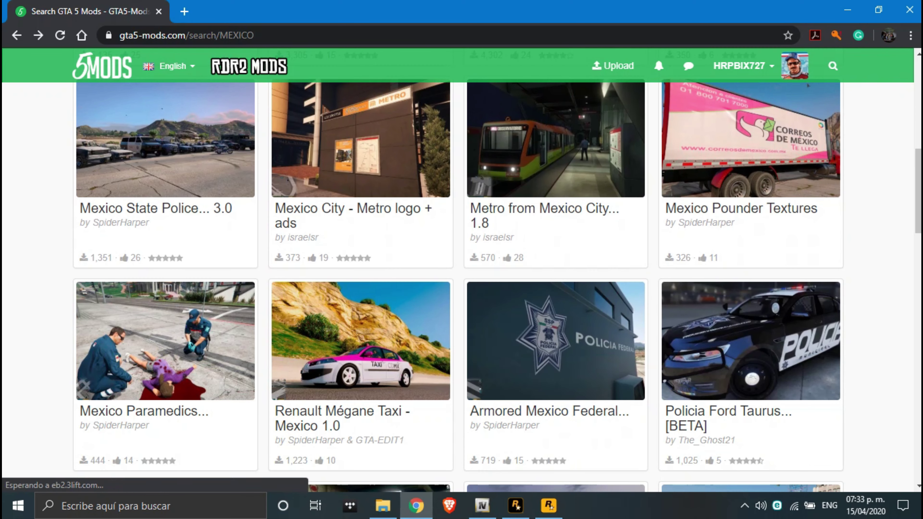
scroll(462, 270, down, 9)
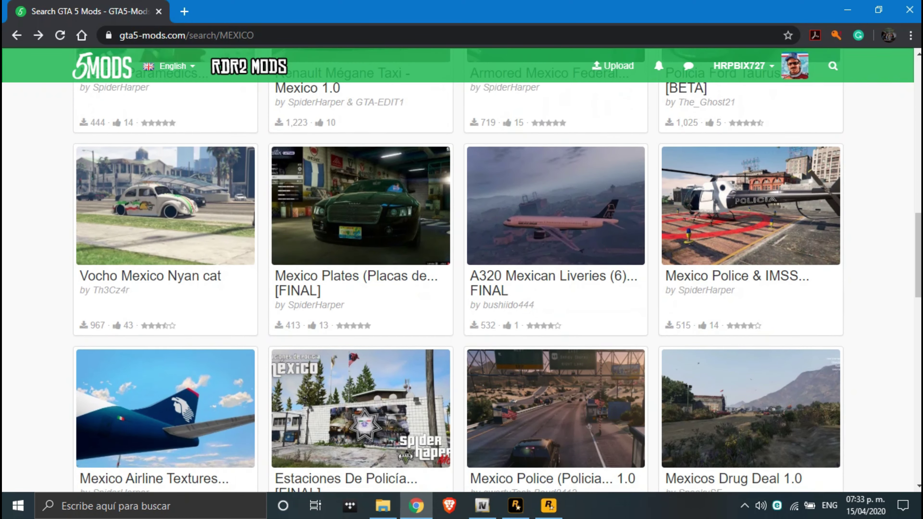
scroll(468, 439, down, 1)
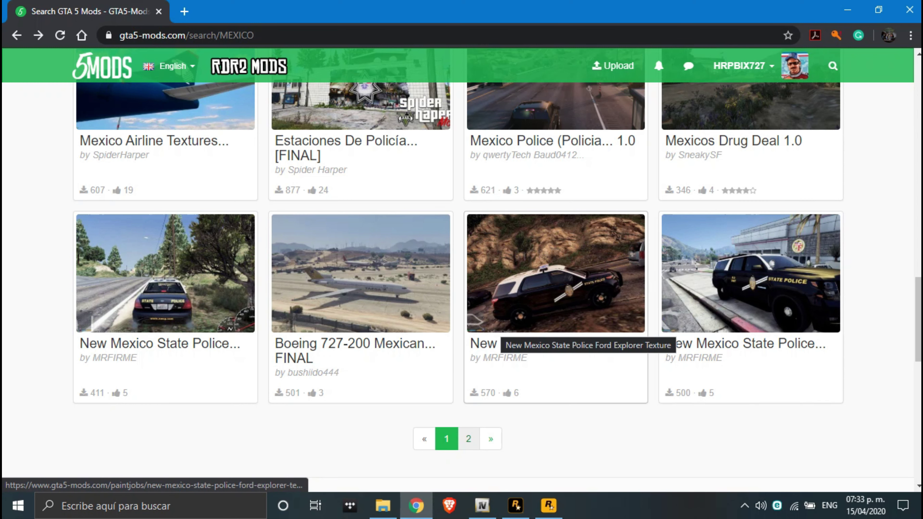
Step: From the second page of search results, open the Charger Gendarmería Vol.1 author's profile and show the author's full file list
click(469, 439)
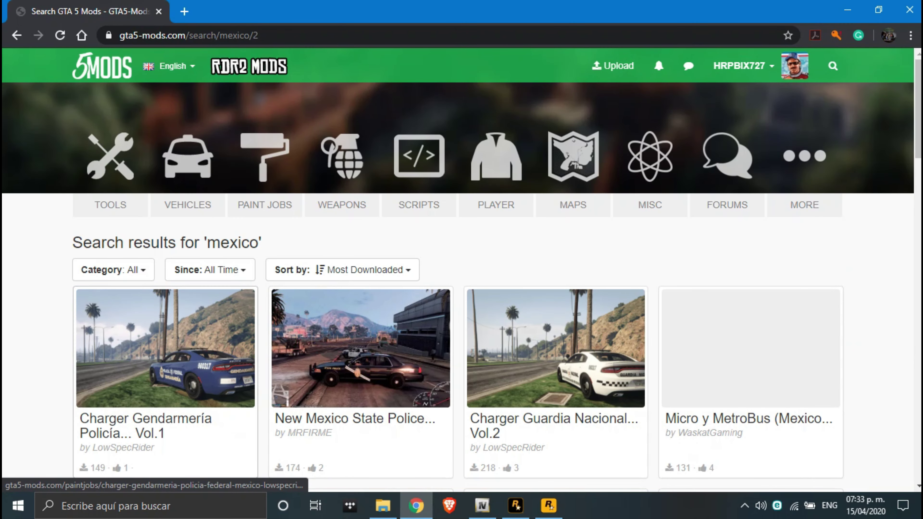
click(166, 322)
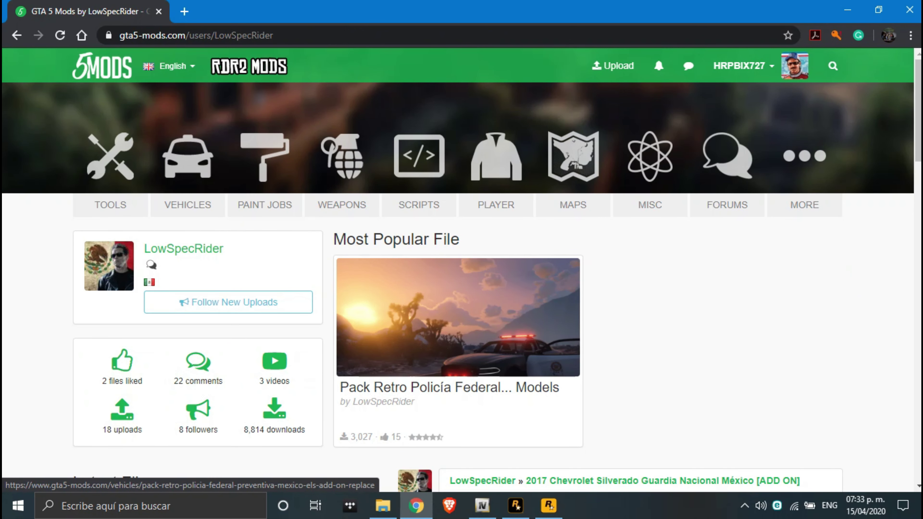
scroll(458, 316, down, 2)
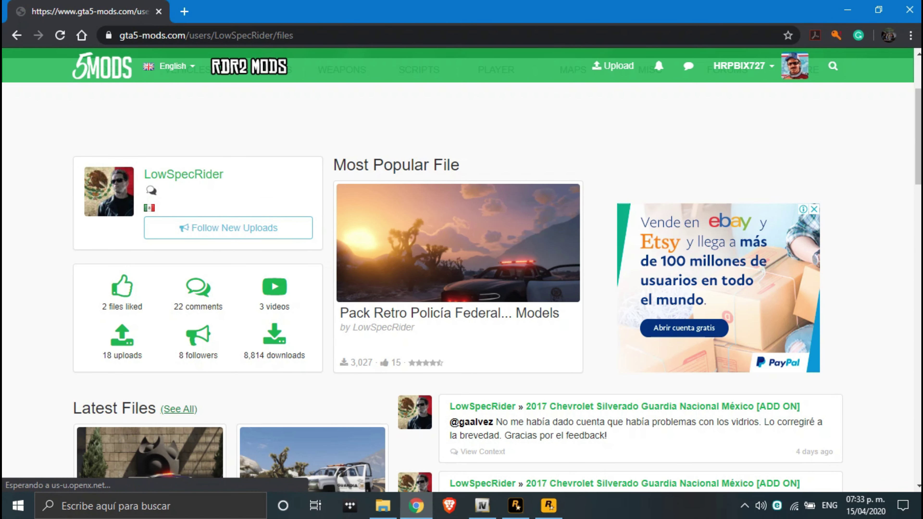
click(178, 409)
Step: Open the Pack Retro Gendarmería Nacional México [Paint Job] mod page and examine its images
scroll(166, 233, down, 3)
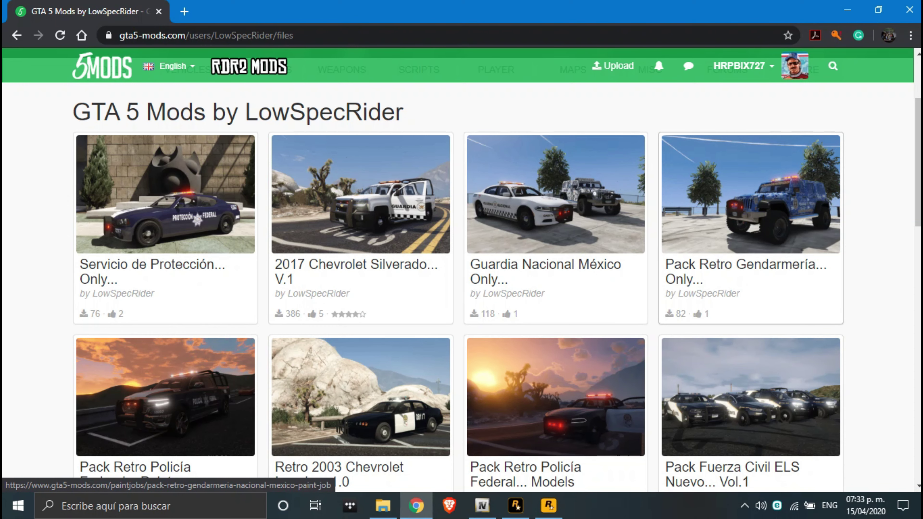
click(751, 204)
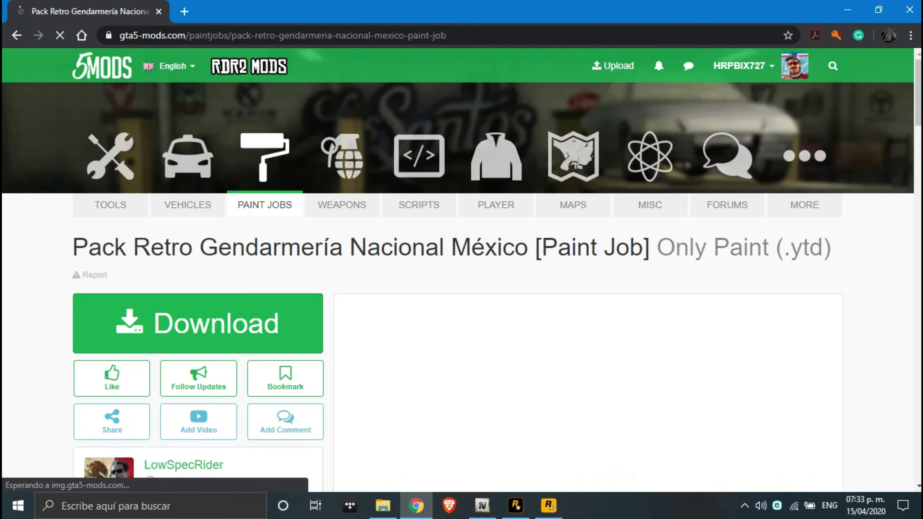
scroll(588, 197, down, 6)
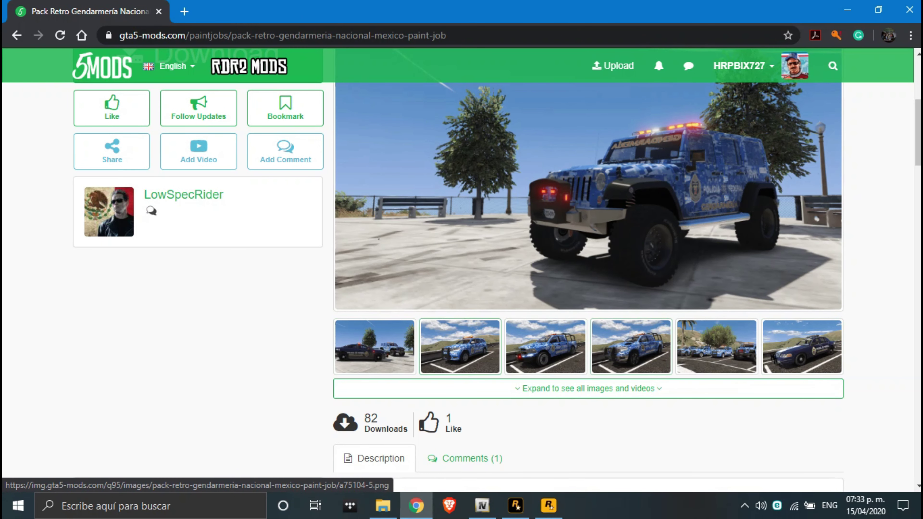
Step: Return to the author's file list and look through the Mexican police vehicle packs
key(alt+Left)
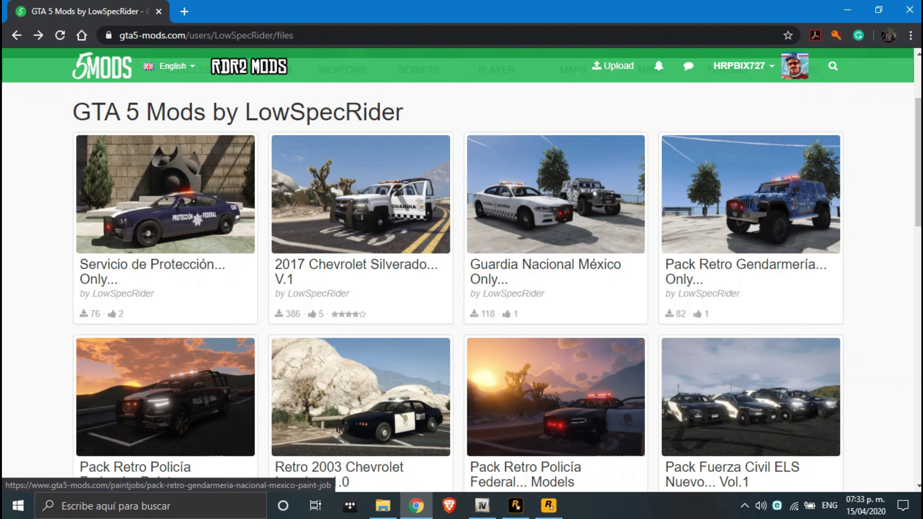
scroll(461, 271, down, 5)
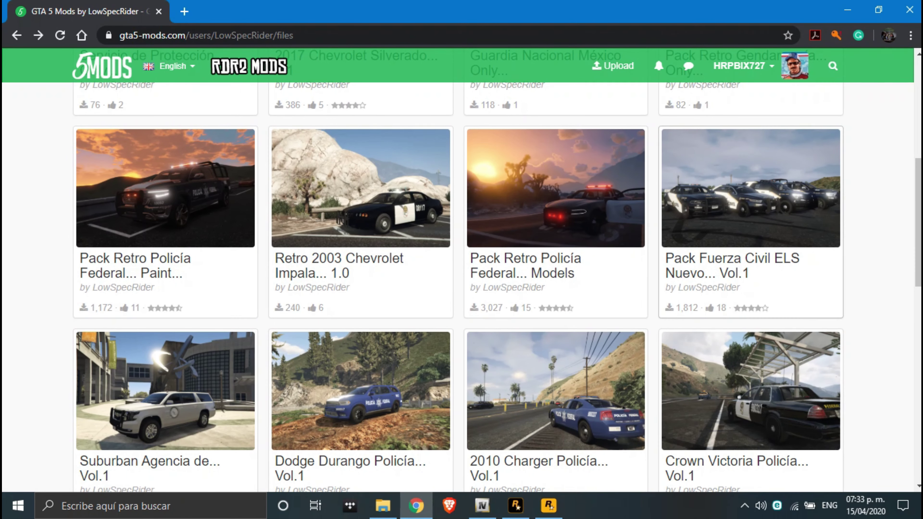
scroll(461, 270, up, 3)
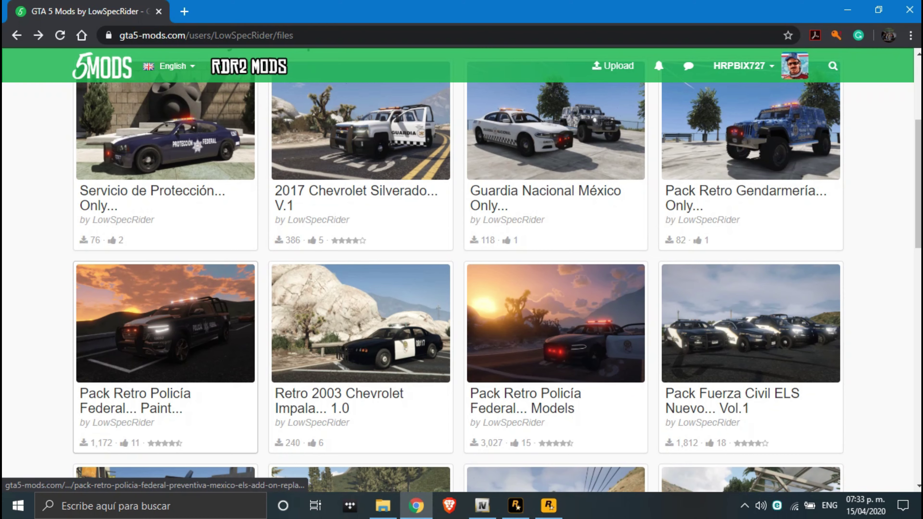
scroll(189, 302, down, 2)
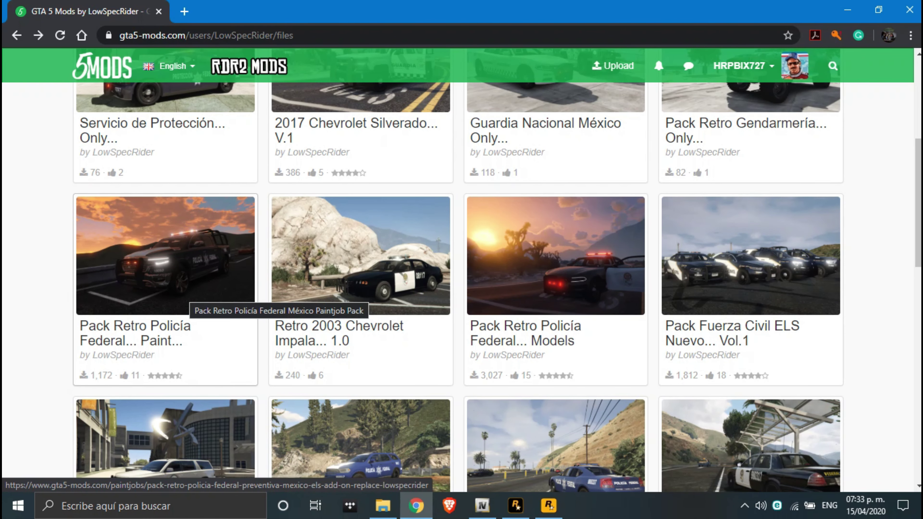
scroll(189, 302, up, 2)
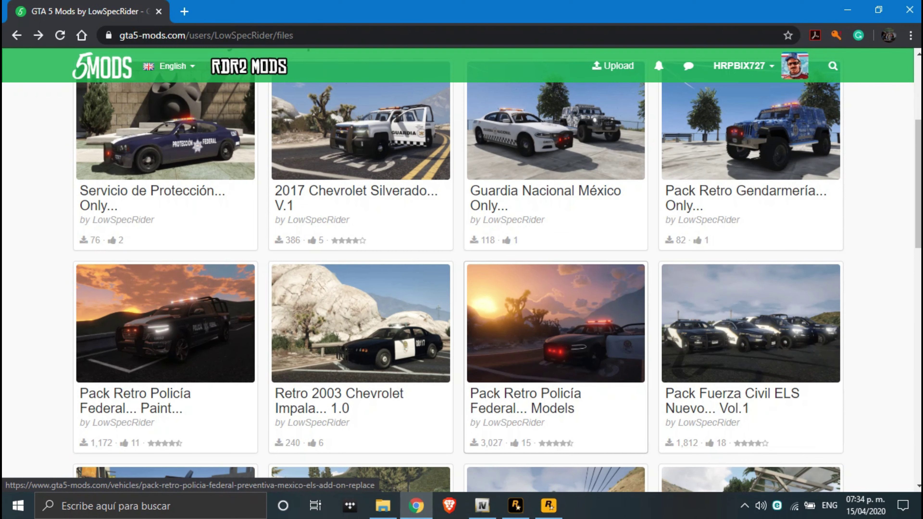
Step: Open the Pack Retro Policía Federal Preventiva México models page, examine its images and highlight the word Replace in the title
scroll(556, 327, down, 2)
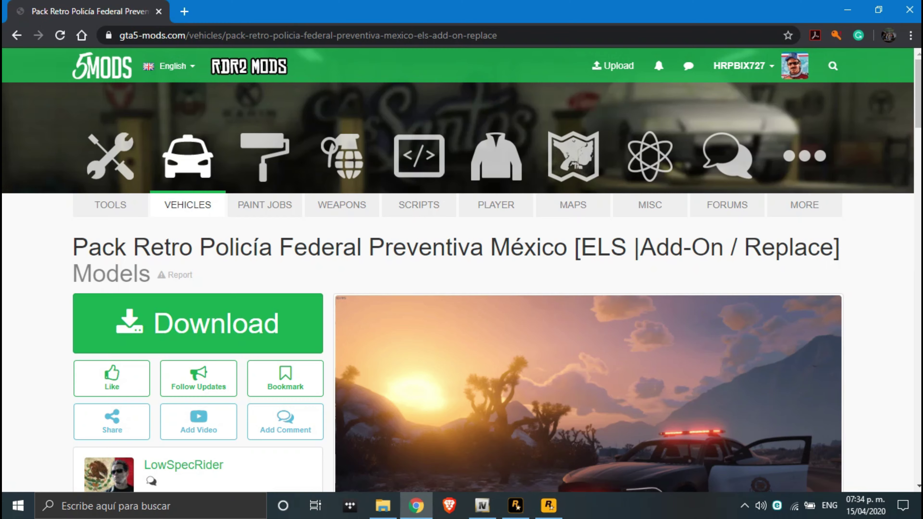
scroll(462, 269, down, 5)
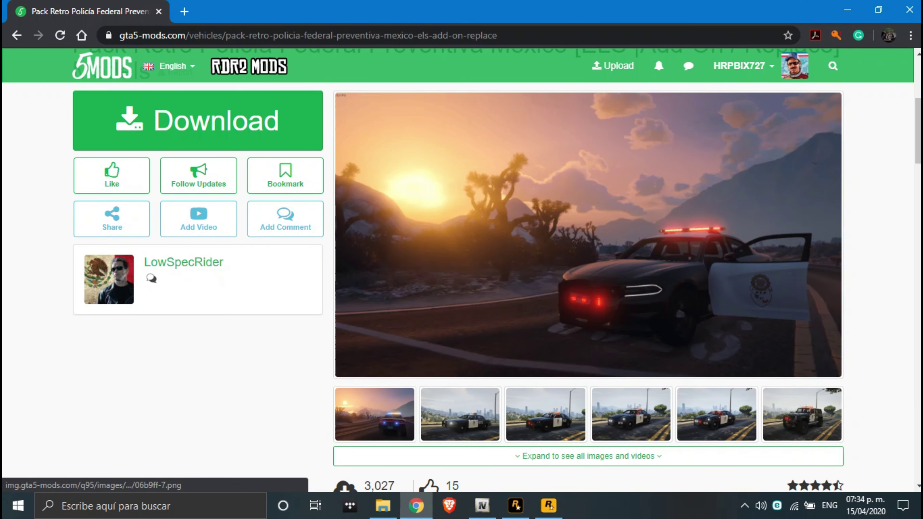
scroll(461, 270, up, 5)
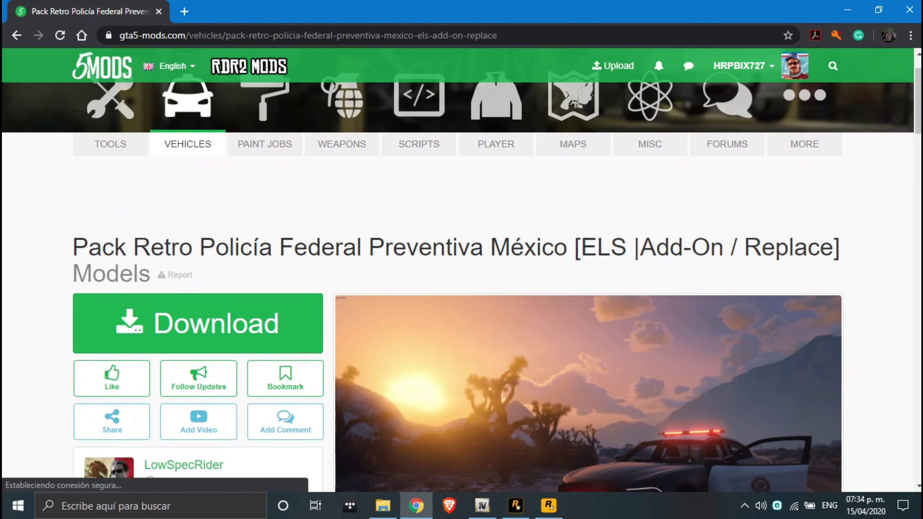
drag(745, 248, 833, 248)
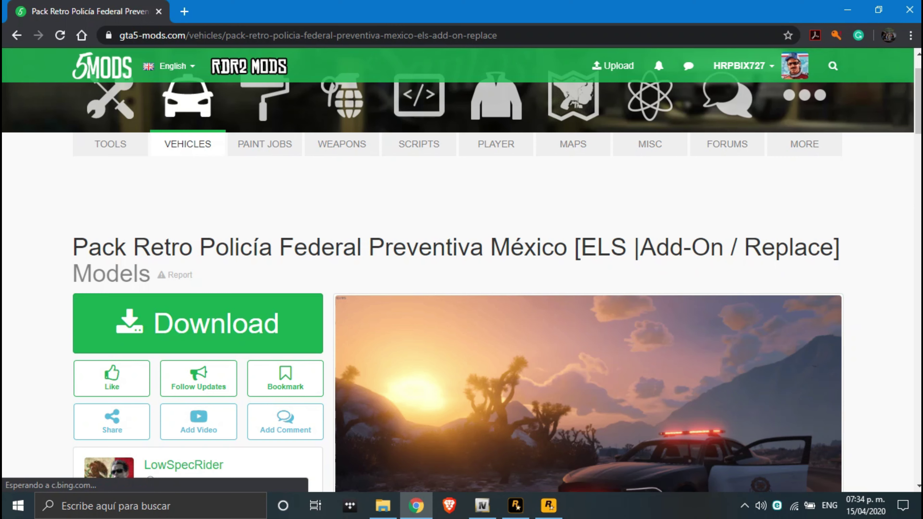
drag(744, 247, 833, 248)
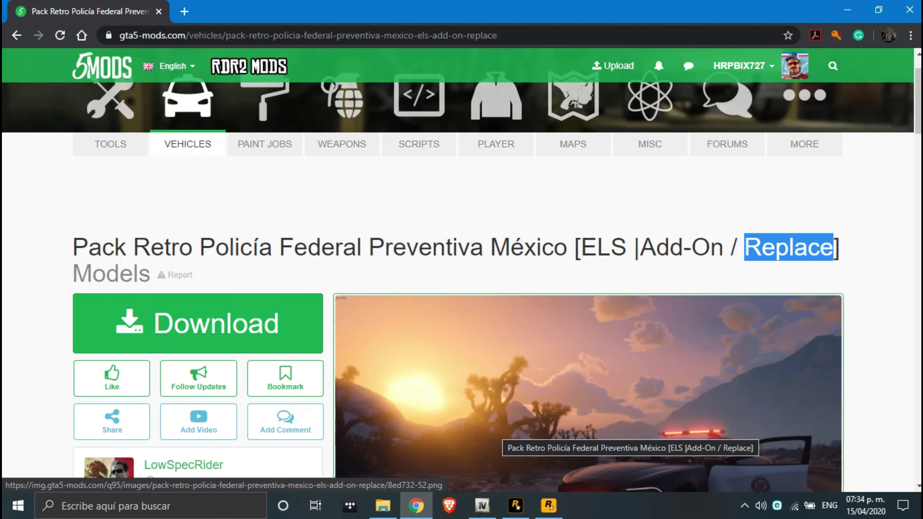
Step: Switch to OpenIV, expand the mods folder and its update subfolder to view their contents, and collapse the mods folder
key(alt+Tab)
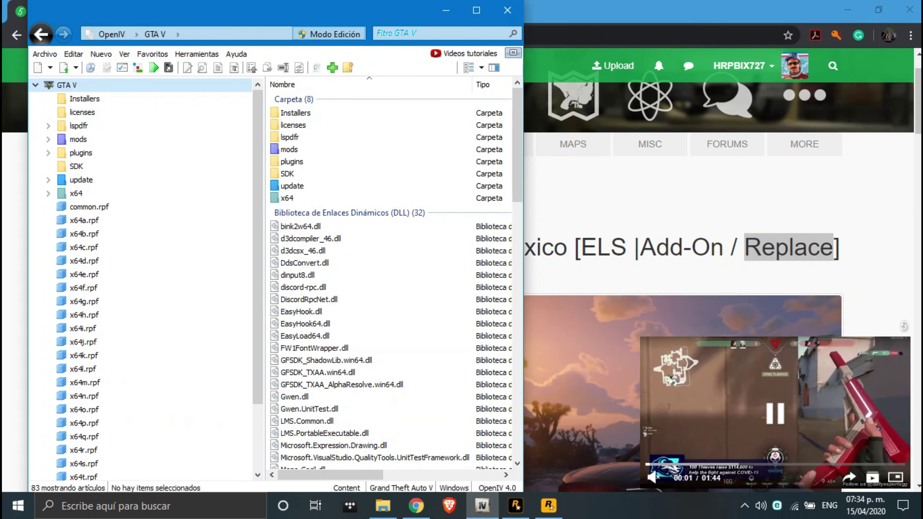
click(48, 139)
click(61, 153)
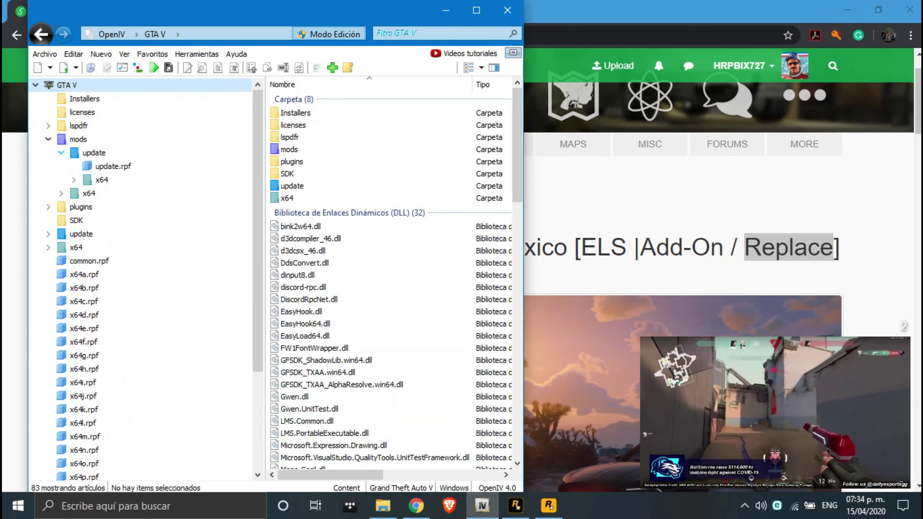
click(48, 140)
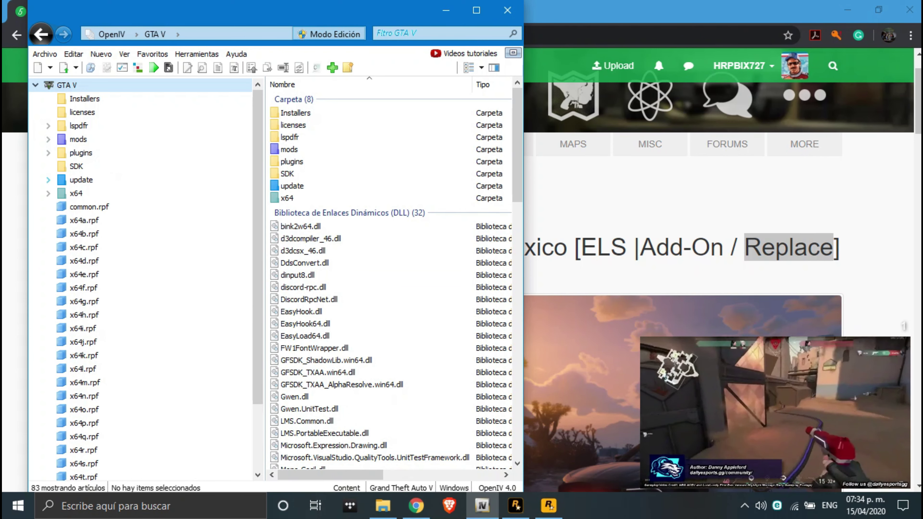
Step: Expand the game's update folder down to x64 and dlcpacks, and look through the DLC folders it contains
click(48, 180)
click(61, 194)
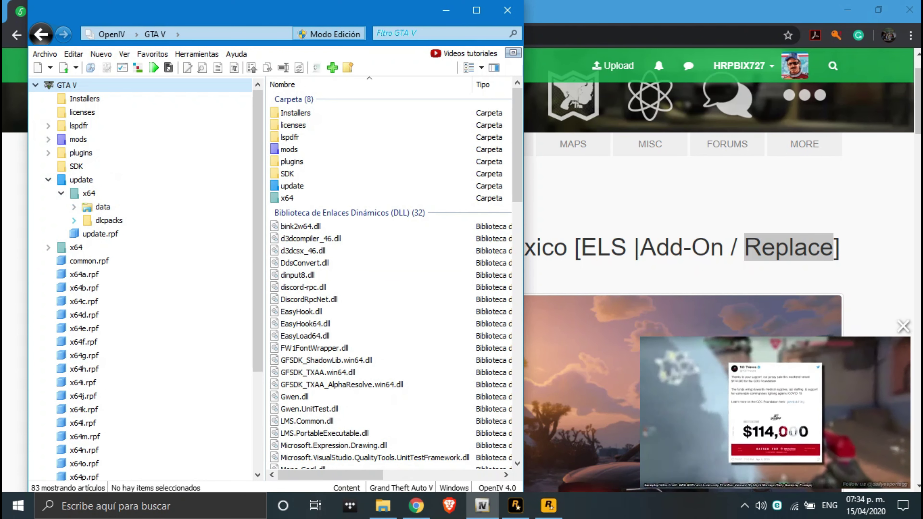
click(74, 221)
scroll(74, 221, down, 4)
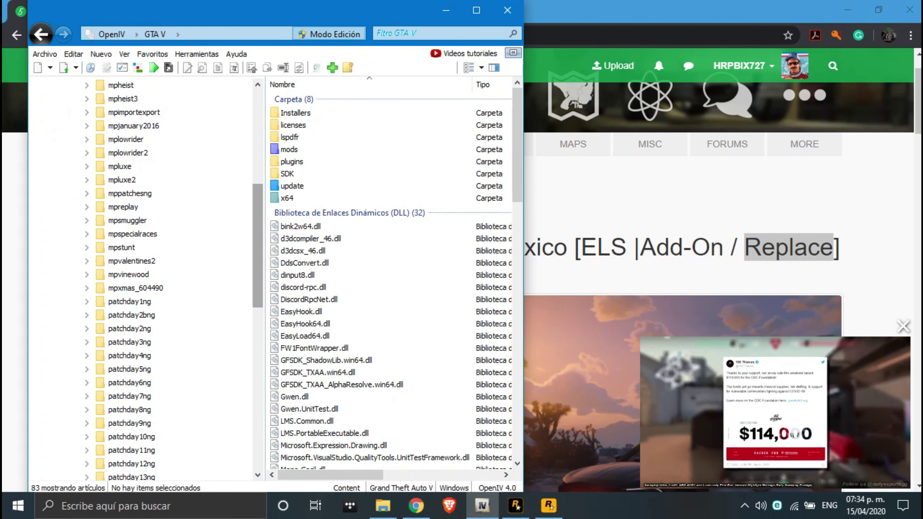
scroll(142, 280, down, 4)
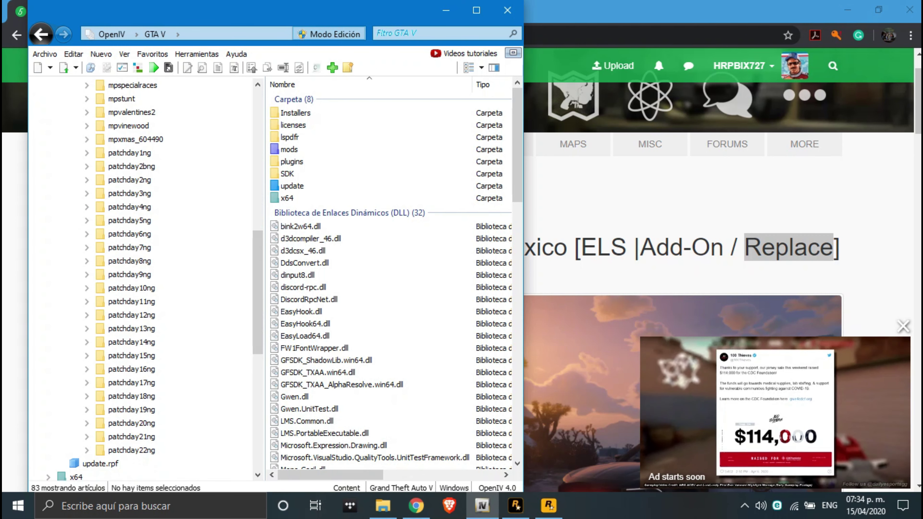
Step: View the contents of the patchday folders inside dlcpacks, from patchday1ng to patchday4ng
click(129, 153)
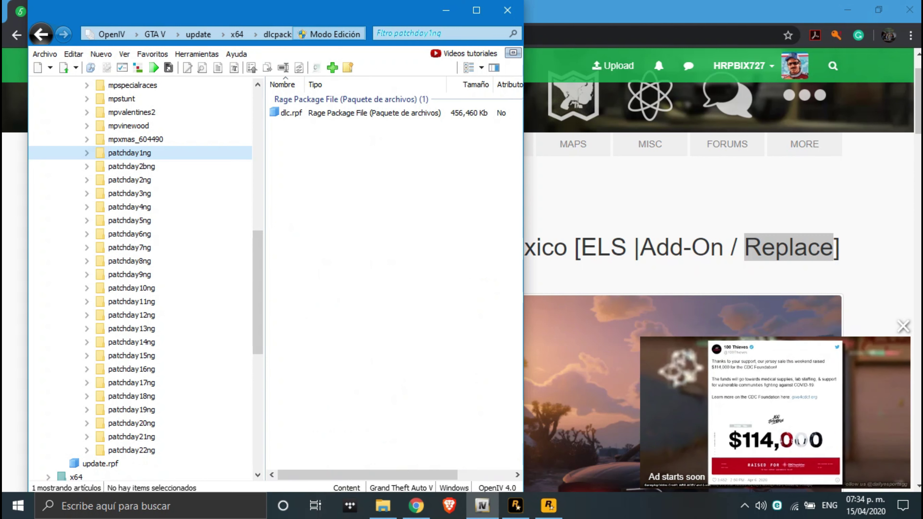
click(132, 166)
click(129, 180)
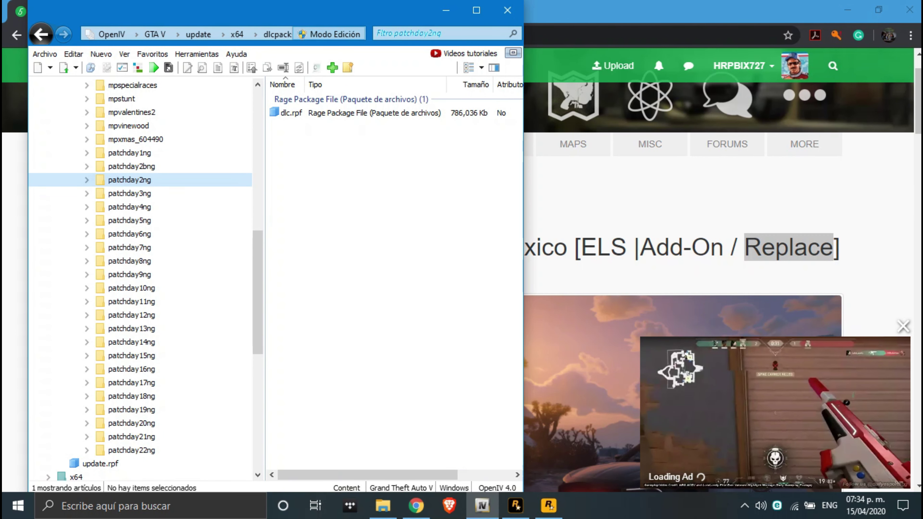
key(Up)
key(Down)
key(Down)
key(Down)
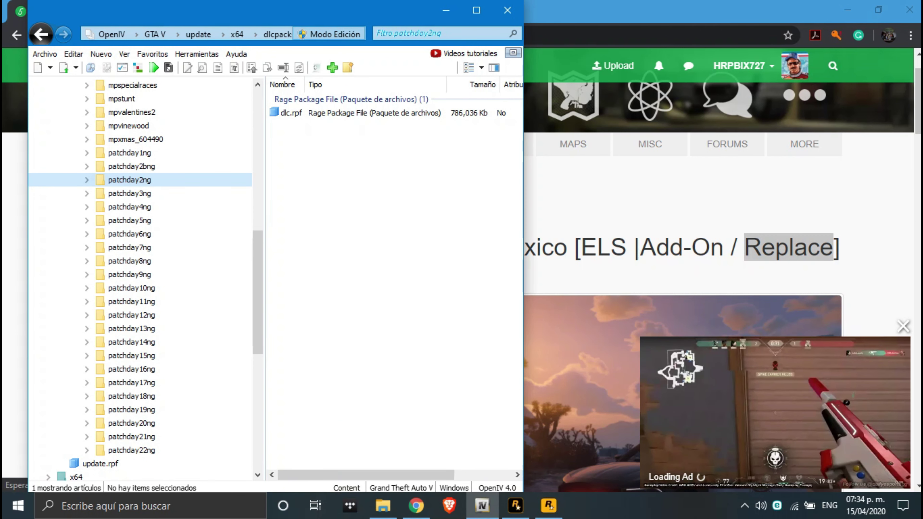
scroll(141, 277, down, 8)
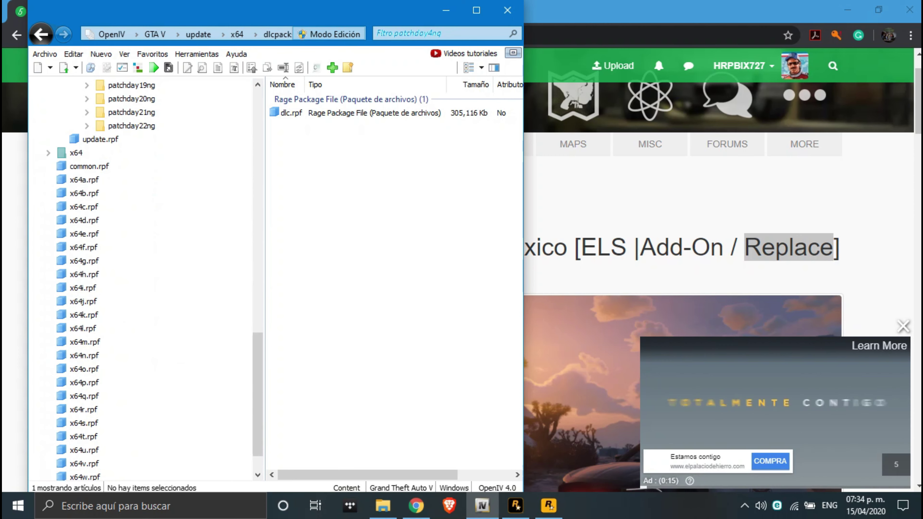
Step: View the contents of the x64b.rpf and x64e.rpf archives, and return to the dlcpacks folder list
click(84, 194)
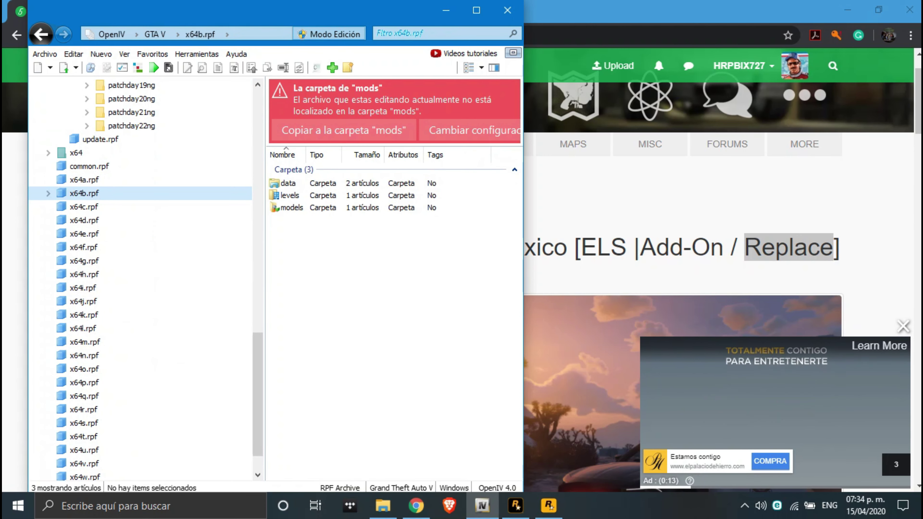
click(84, 234)
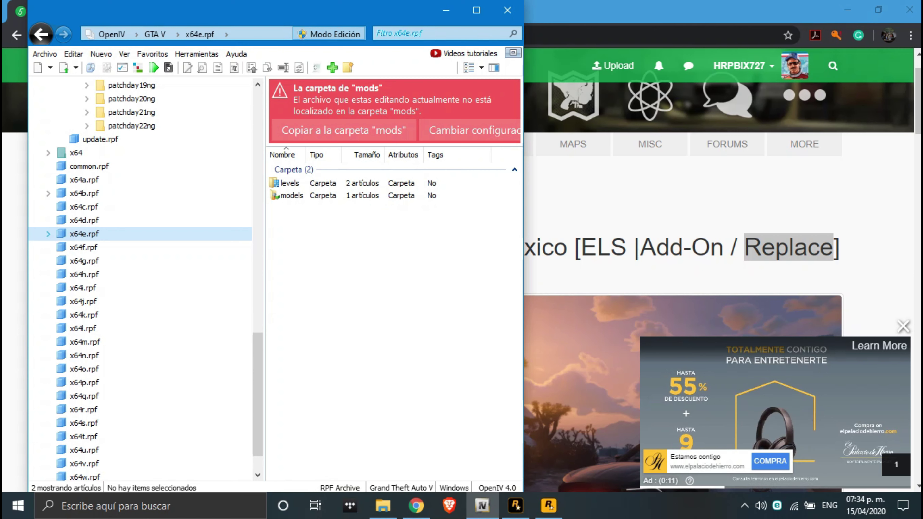
scroll(141, 276, up, 15)
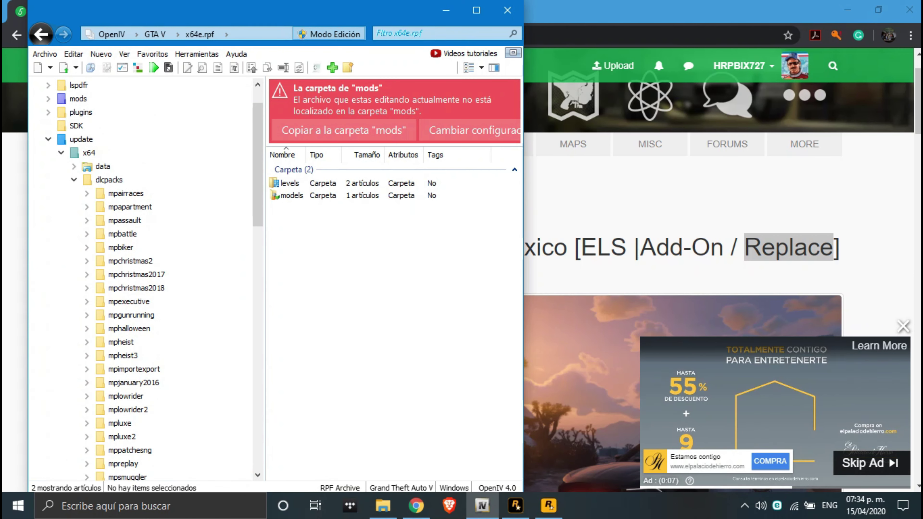
Step: Switch to Chrome and highlight the words Add-On and ELS in the title of the Policía Federal Preventiva mod page
click(618, 196)
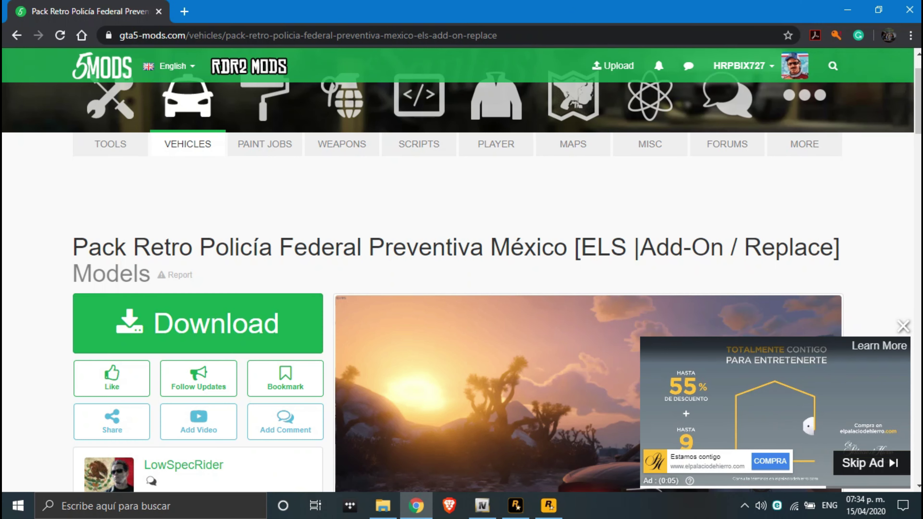
drag(640, 248, 711, 248)
click(654, 214)
drag(582, 248, 634, 248)
click(618, 215)
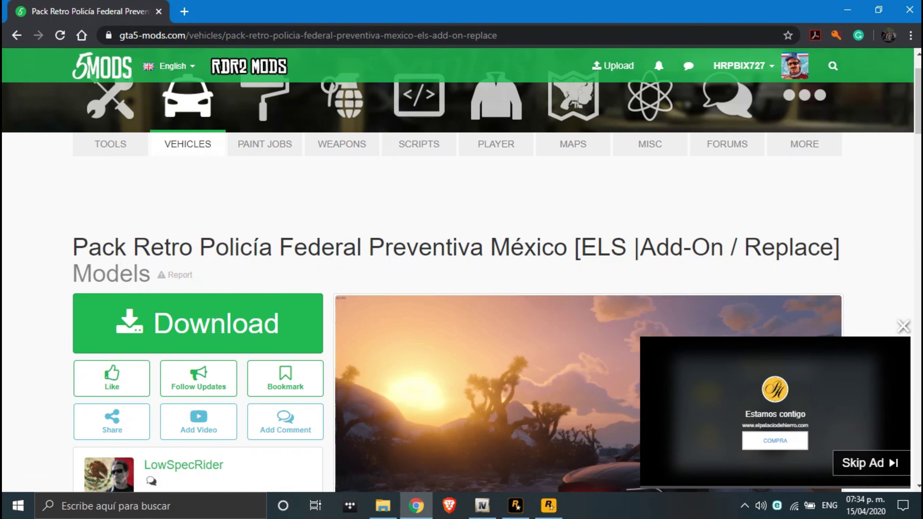
click(184, 12)
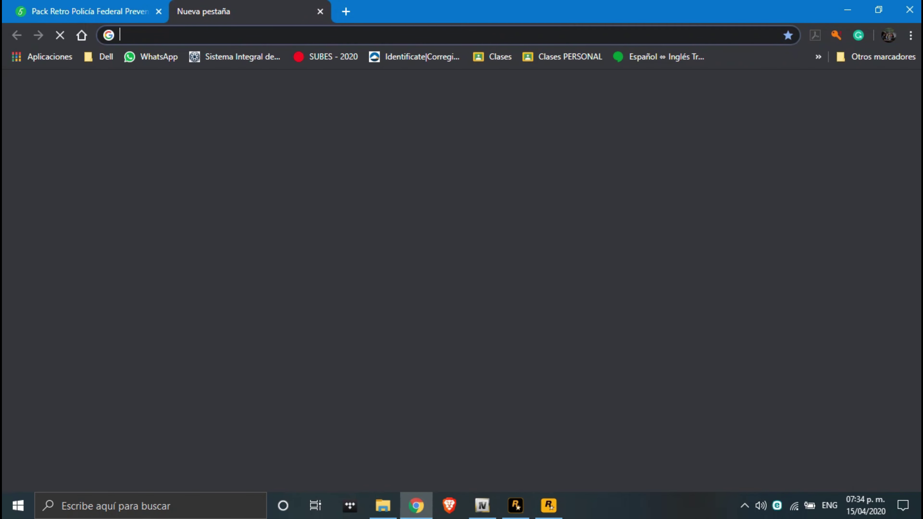
text(gta5-mods.com)
click(320, 11)
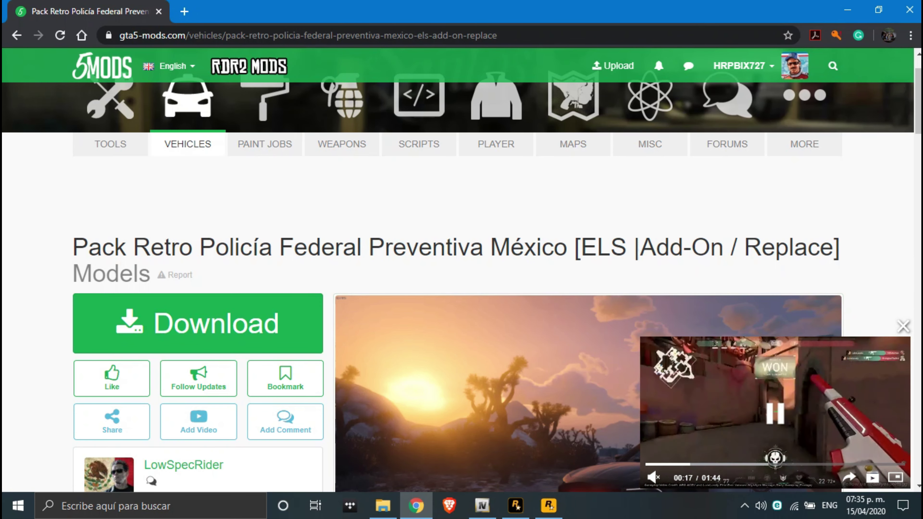
Step: Highlight ELS in the mod title again, and return to the author's file list to look through the remaining police vehicles
drag(582, 248, 597, 248)
click(603, 248)
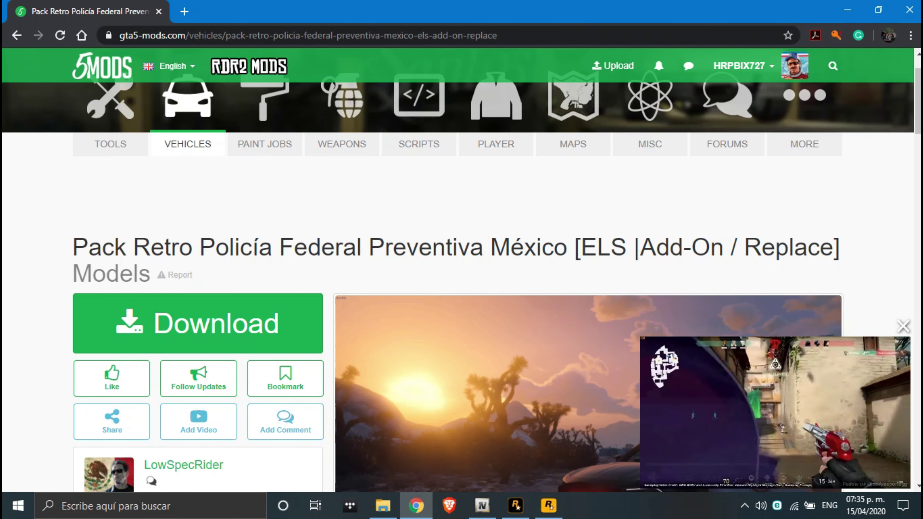
key(alt+Left)
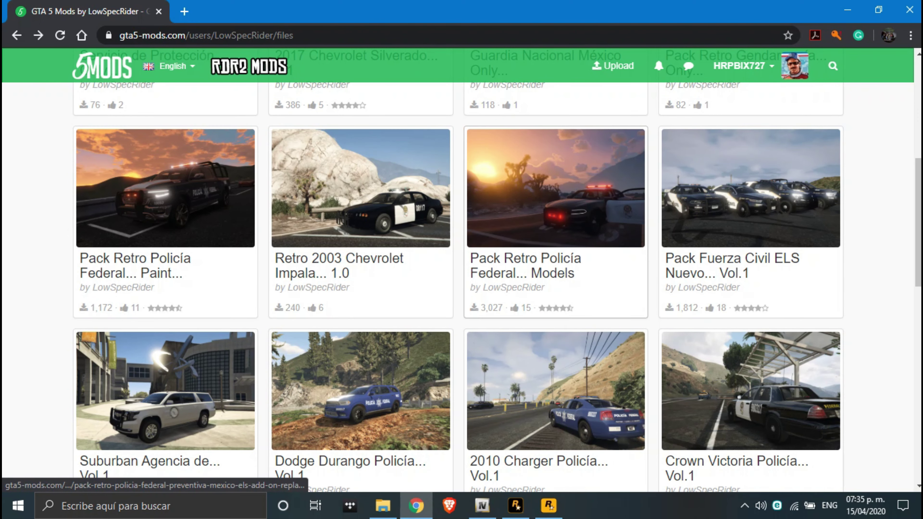
scroll(461, 271, down, 10)
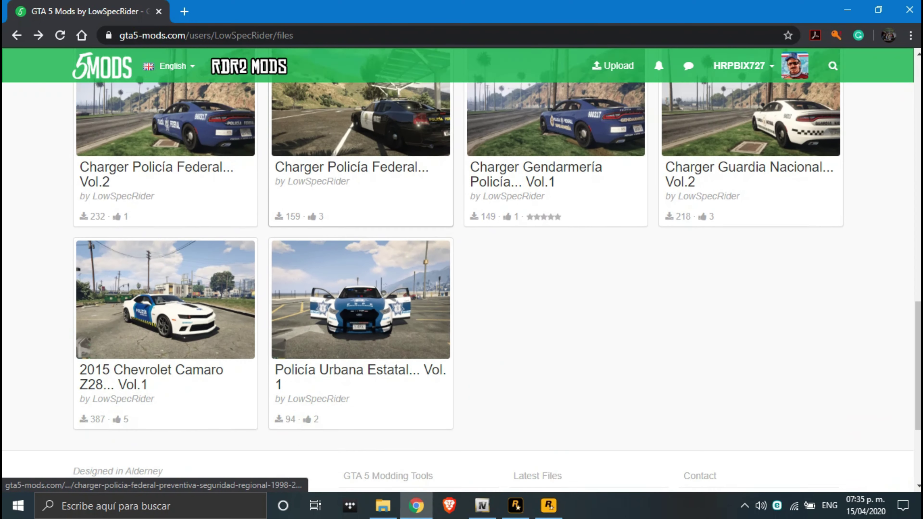
scroll(360, 211, up, 5)
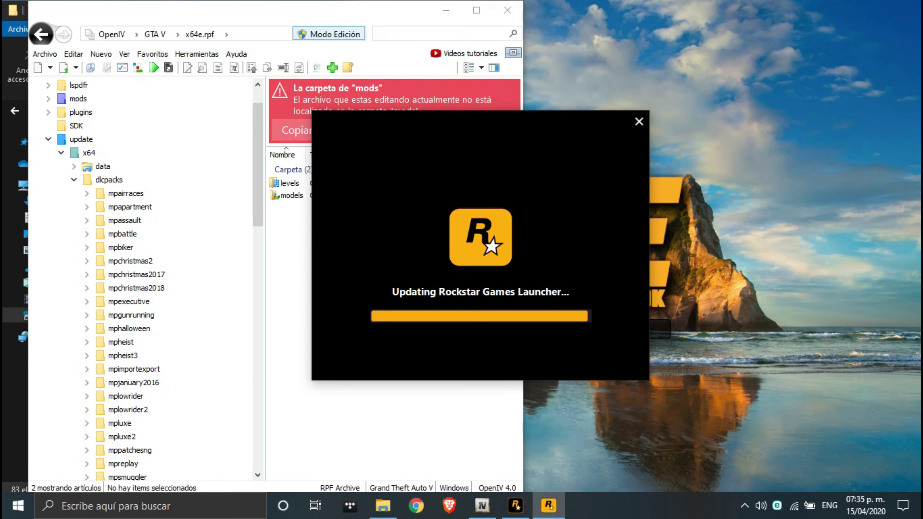
Step: Move the Rockstar Games Launcher update window clear of OpenIV, and collapse the dlcpacks and x64 folders under update
drag(481, 132, 723, 109)
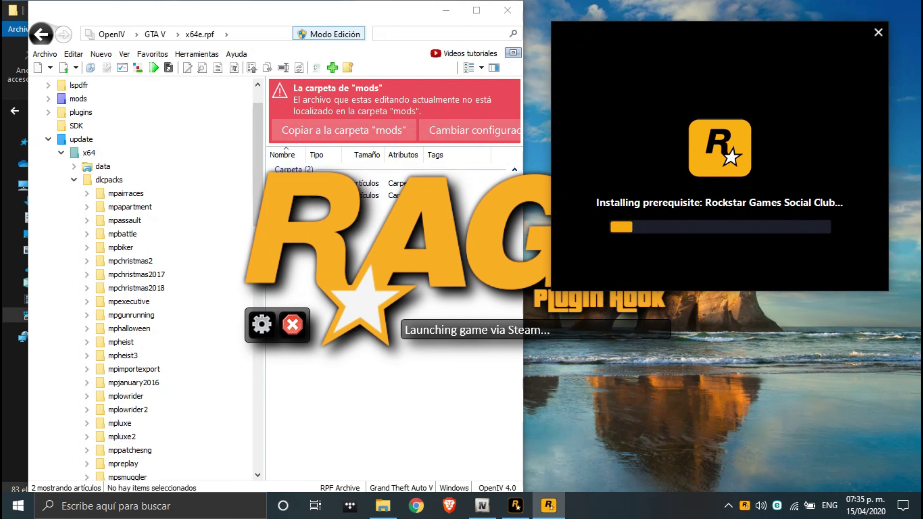
drag(257, 151, 258, 138)
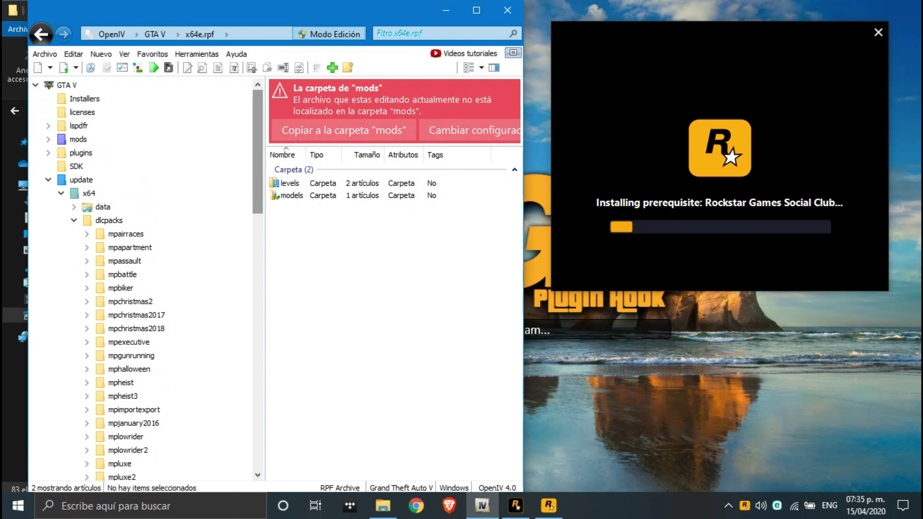
click(74, 221)
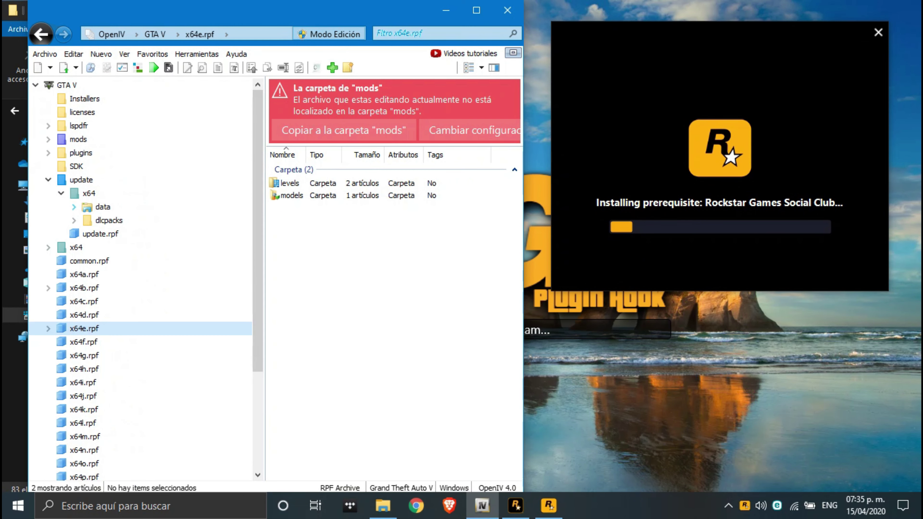
click(74, 207)
click(62, 194)
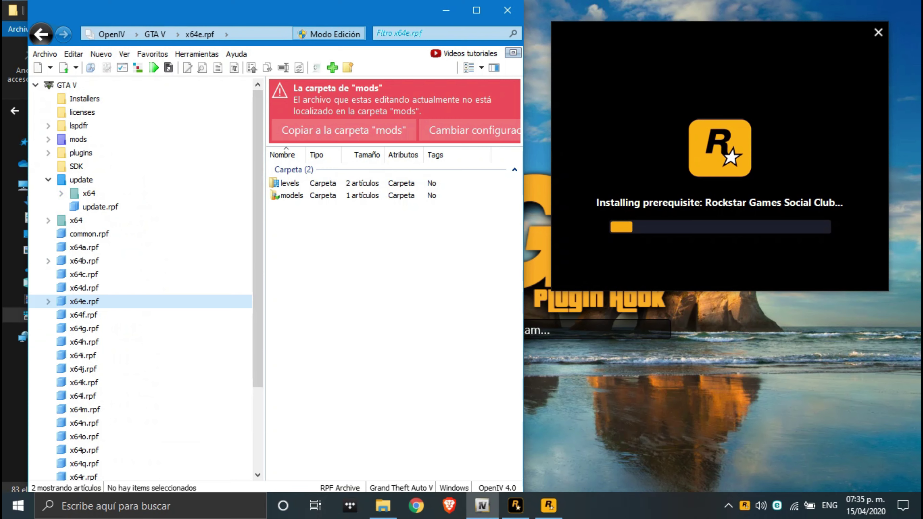
drag(257, 146, 258, 210)
drag(258, 301, 257, 236)
mouse_move(258, 236)
mouse_down()
mouse_move(258, 318)
mouse_move(258, 236)
mouse_up()
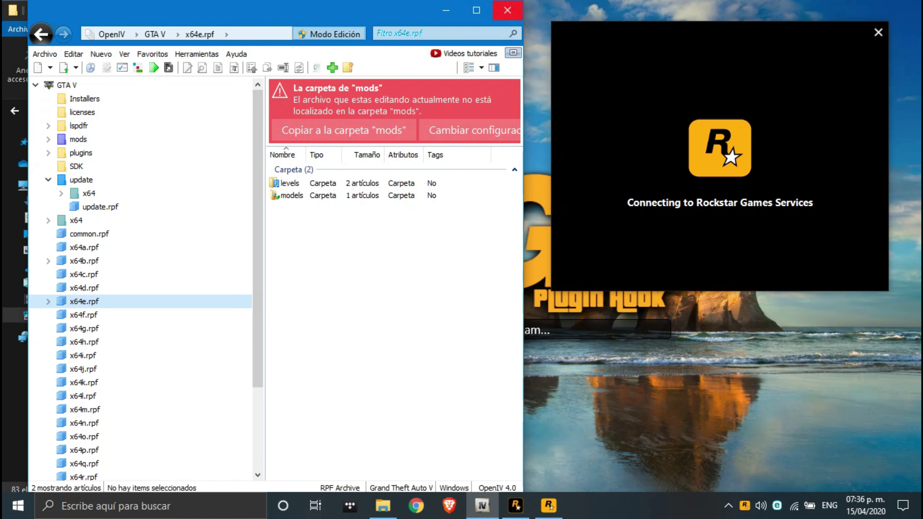
Step: Bring OpenIV in front of the Rockstar Games Launcher window and close it
drag(615, 38, 601, 60)
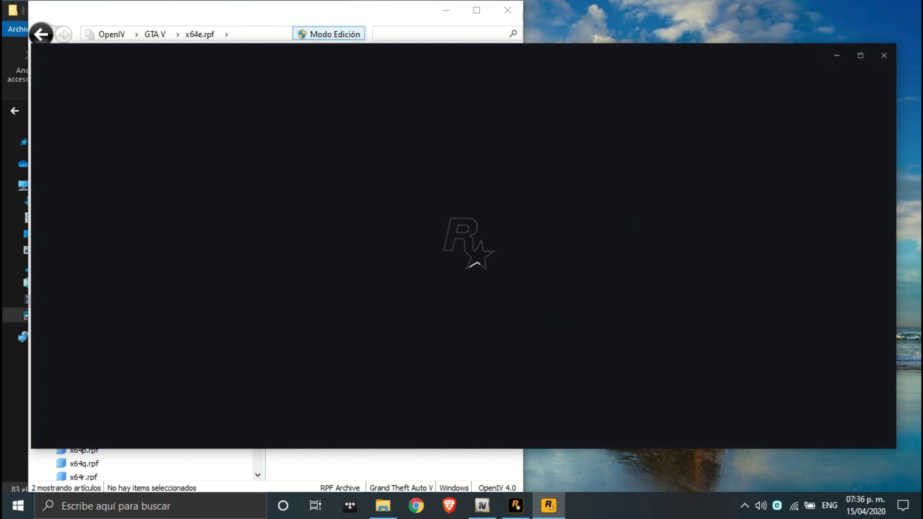
click(407, 10)
click(508, 10)
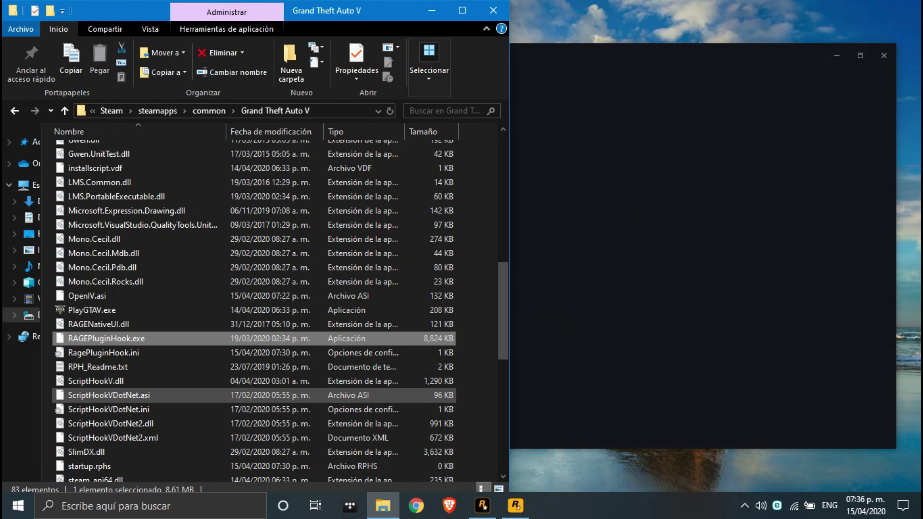
Step: Switch File Explorer from the Grand Theft Auto V folder to Este equipo and bring it in front of the launcher
scroll(255, 391, up, 2)
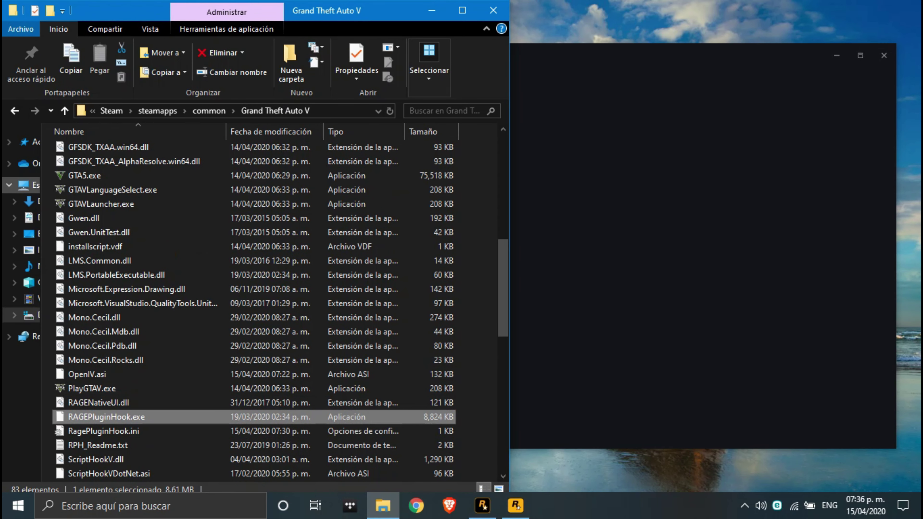
click(31, 185)
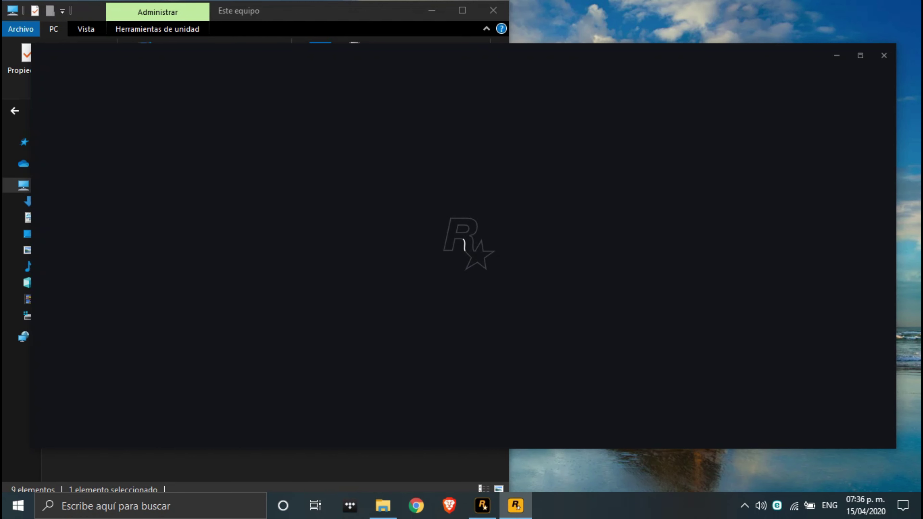
key(alt+Tab)
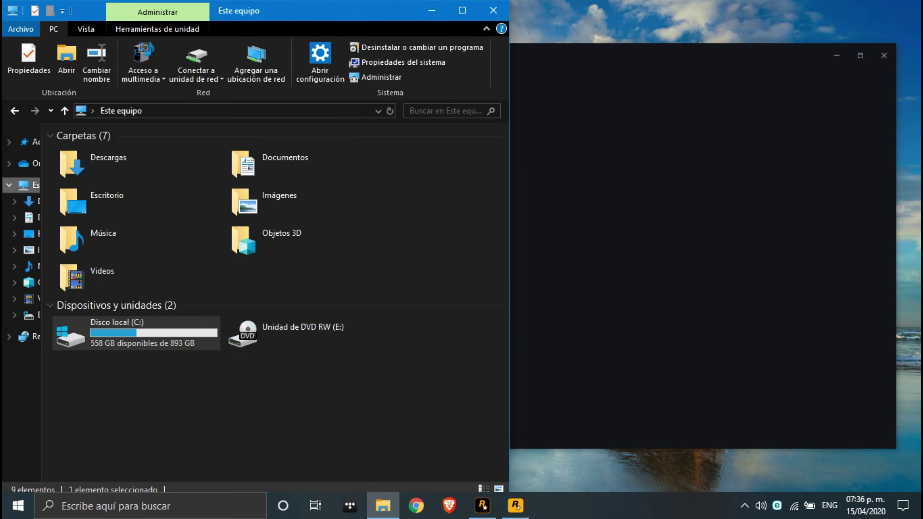